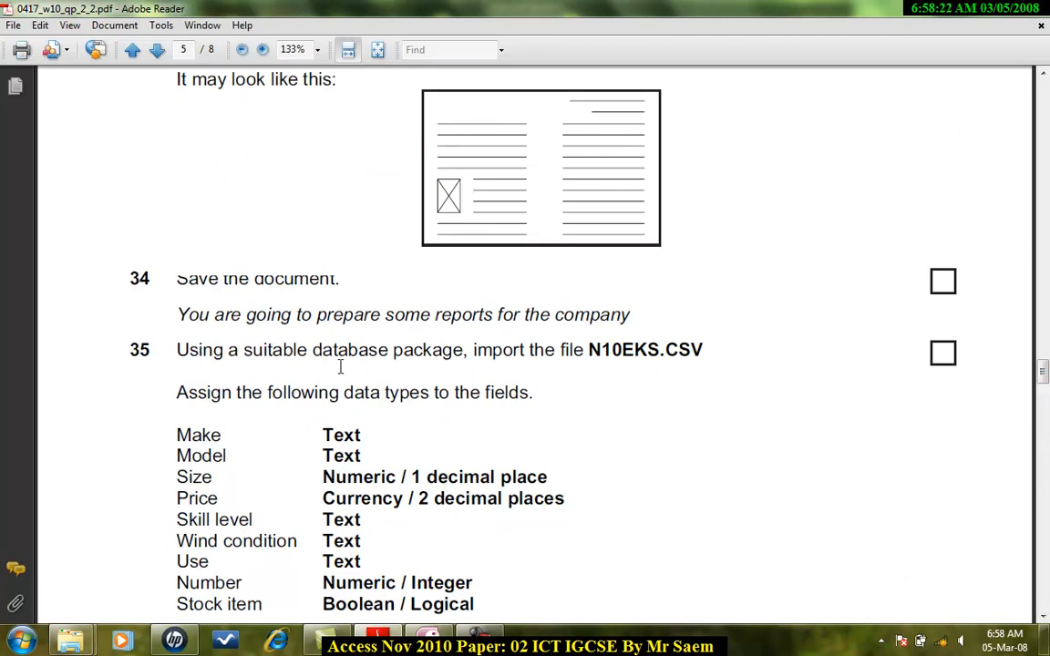
# Create a new blank database and close its empty default table.
pyautogui.scroll(-5, 340, 366)
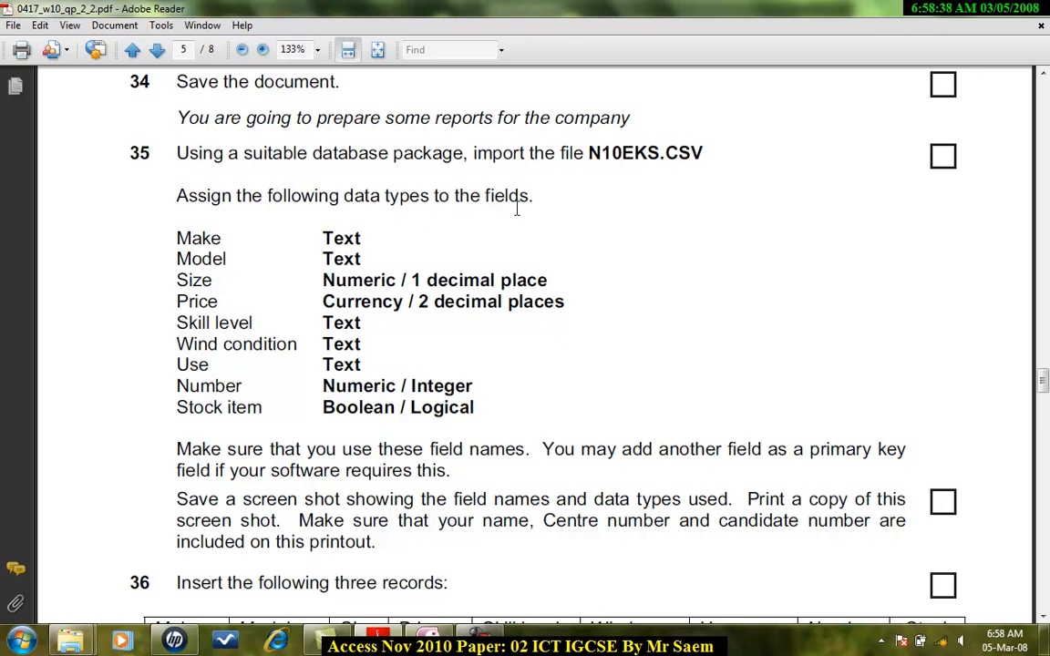
pyautogui.click(428, 636)
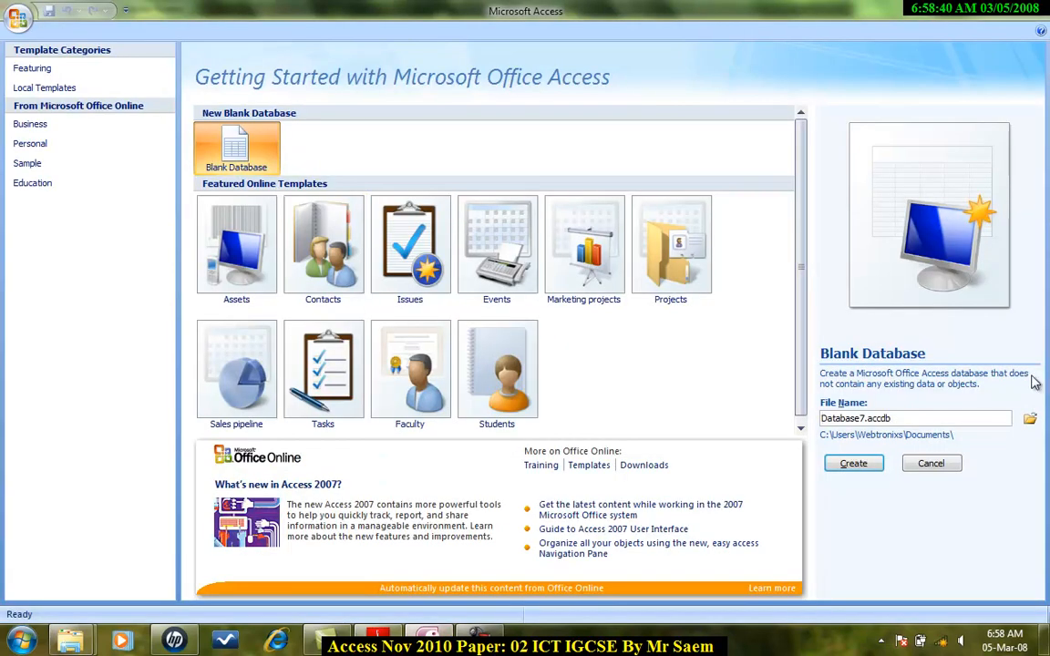
pyautogui.click(854, 463)
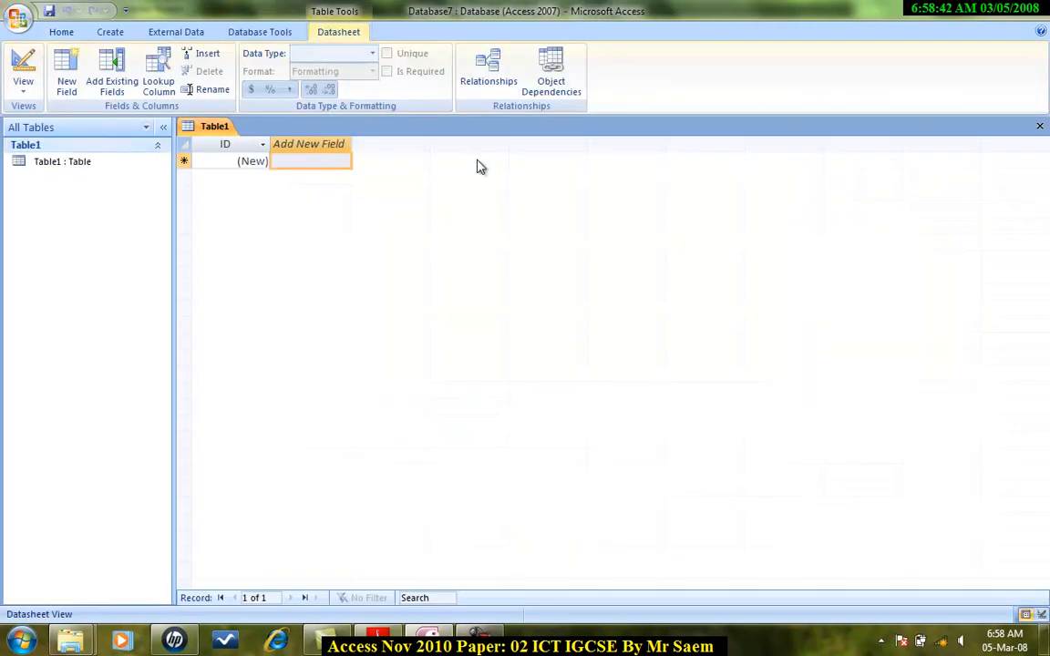
pyautogui.hotkey('ctrl', 'w')
# Start a text-file import and browse into the 0417 Paper 02 Nov 2010_2 folder inside IGCSE PAPERS, ICT, nov.
pyautogui.click(183, 33)
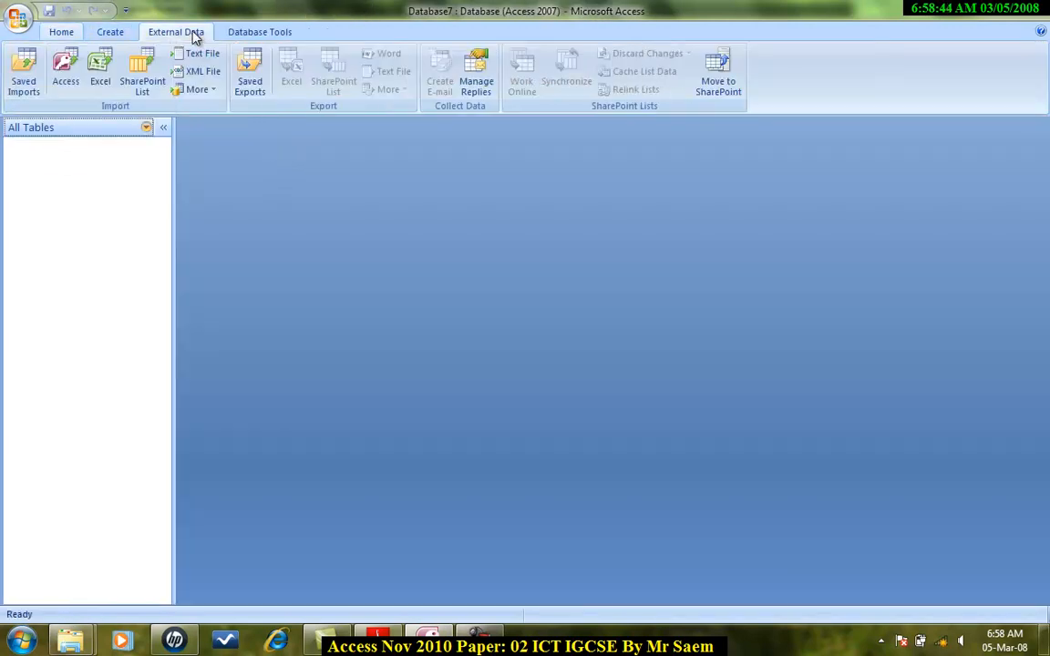
pyautogui.click(204, 55)
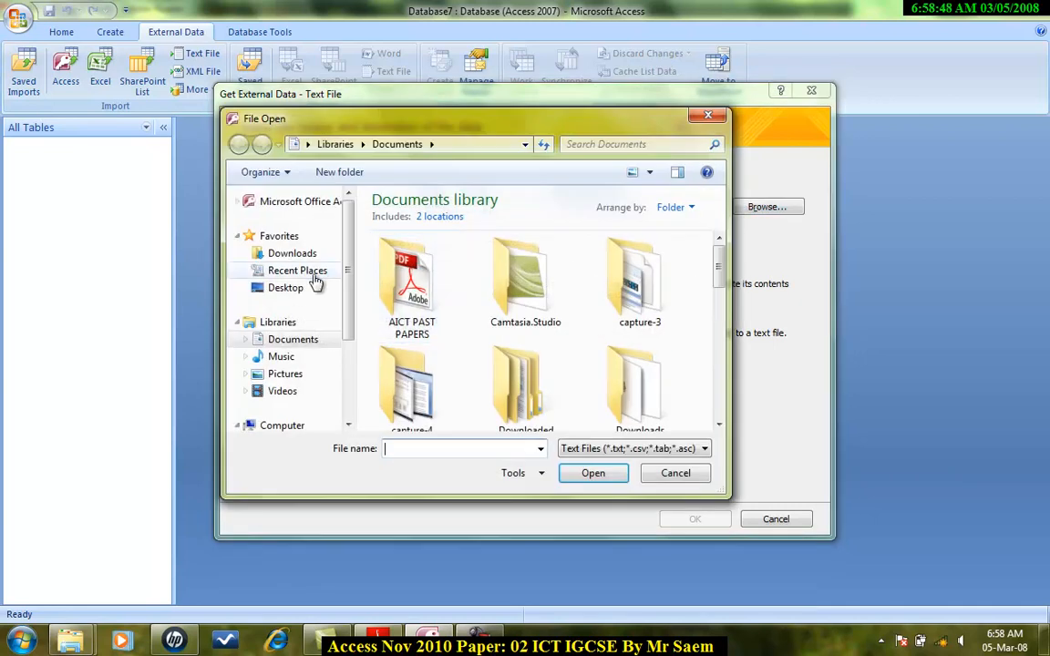
pyautogui.scroll(-5, 642, 291)
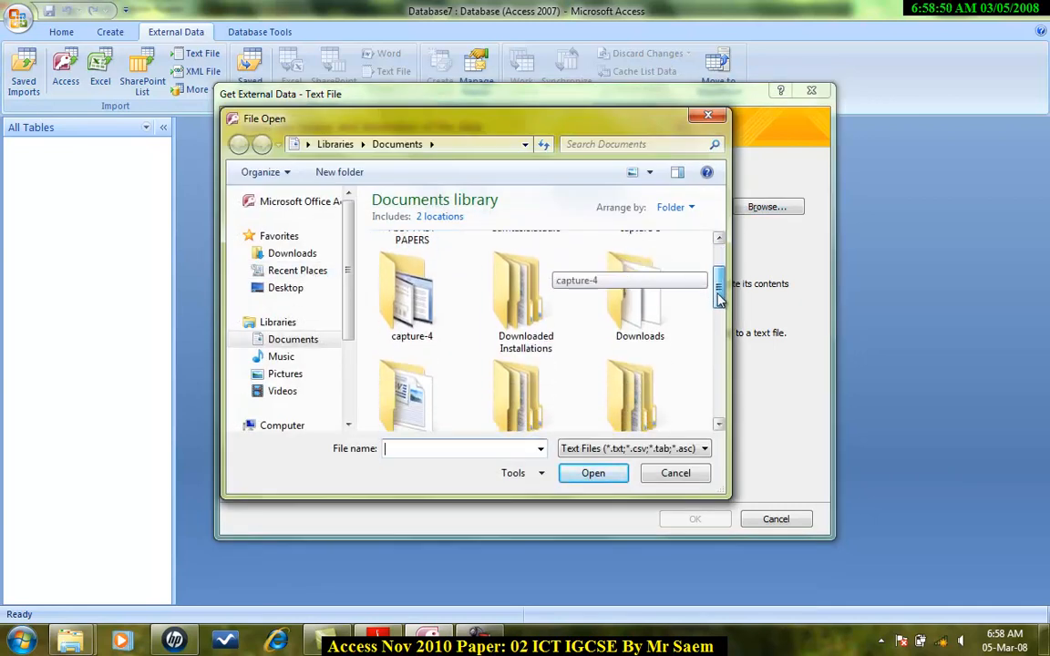
pyautogui.doubleClick(408, 290)
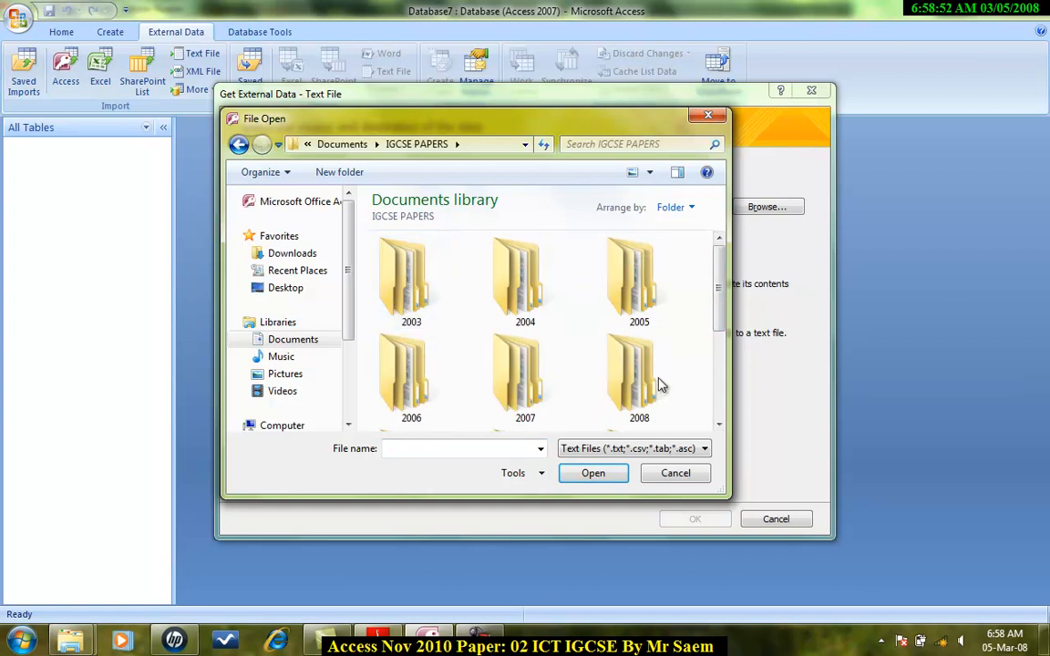
pyautogui.moveTo(720, 282); pyautogui.dragTo(720, 369)
pyautogui.doubleClick(637, 301)
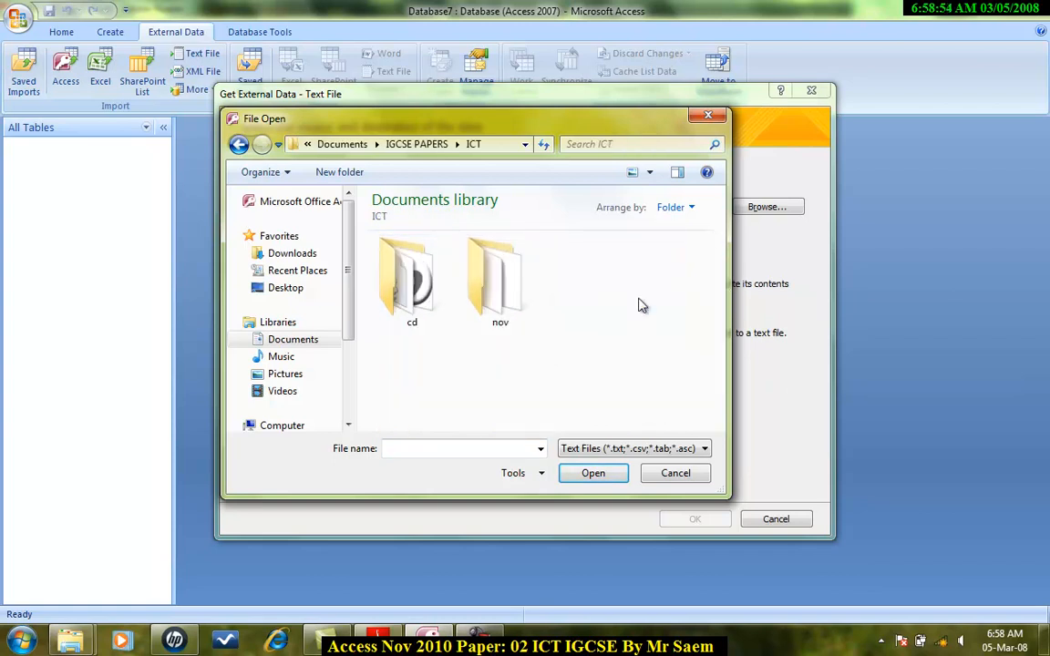
pyautogui.doubleClick(485, 296)
pyautogui.doubleClick(406, 279)
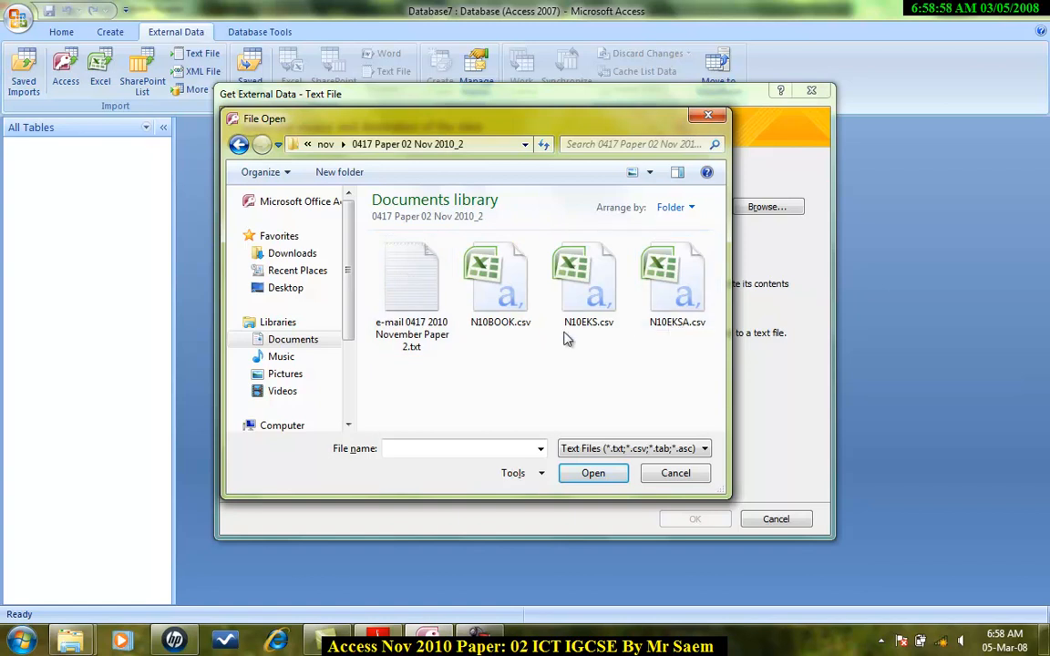
# Check the file name in the question paper, then select N10EKS.csv and open it for import.
pyautogui.click(381, 636)
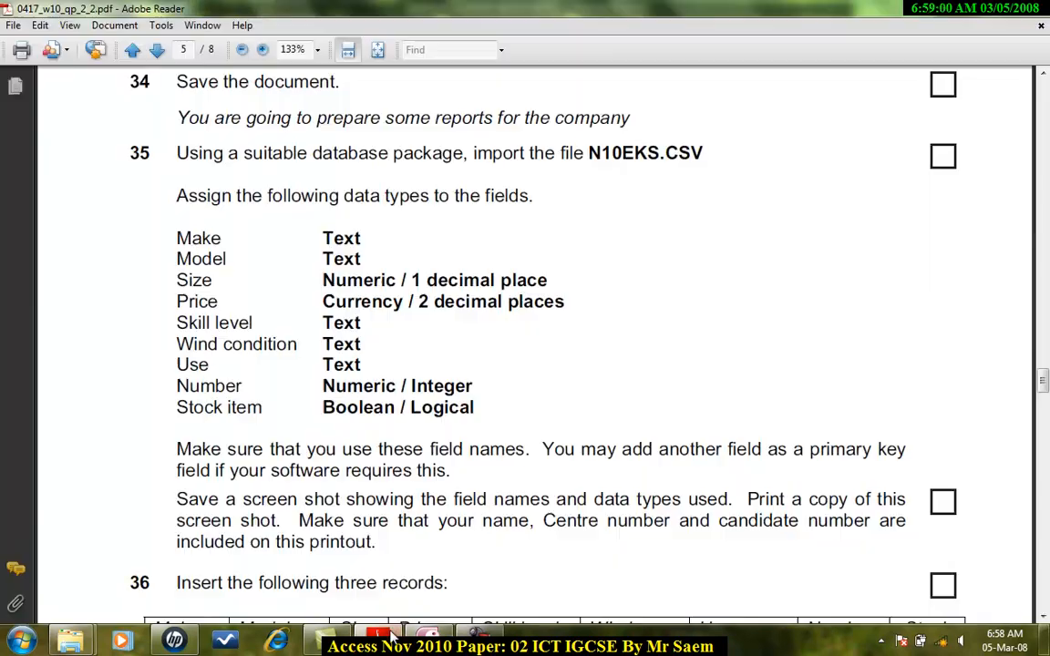
pyautogui.click(391, 635)
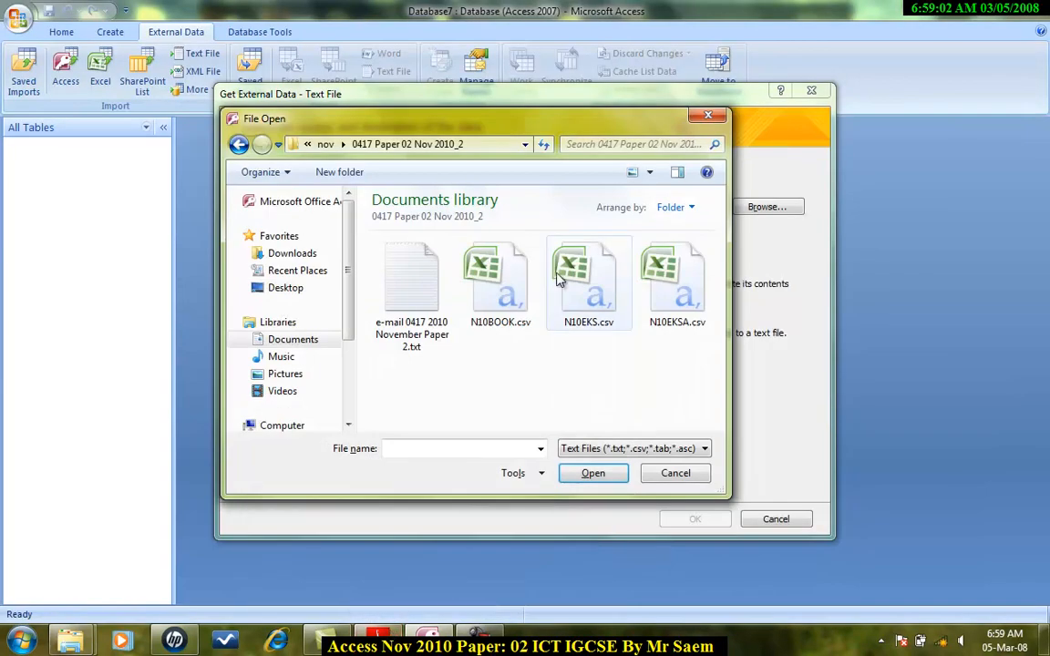
pyautogui.click(601, 307)
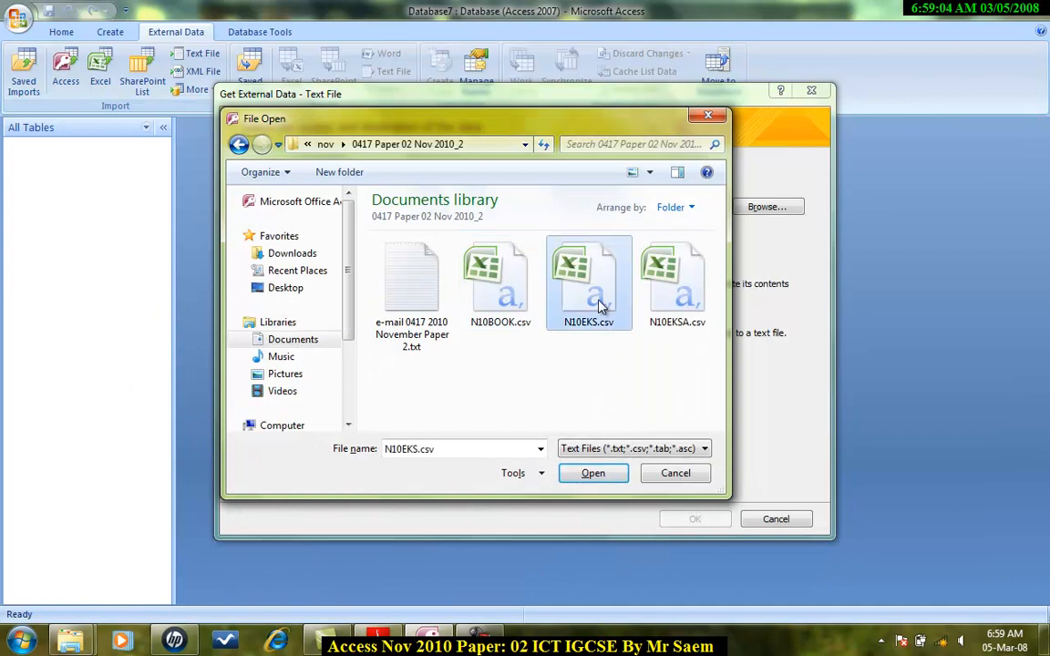
pyautogui.click(593, 473)
pyautogui.click(696, 519)
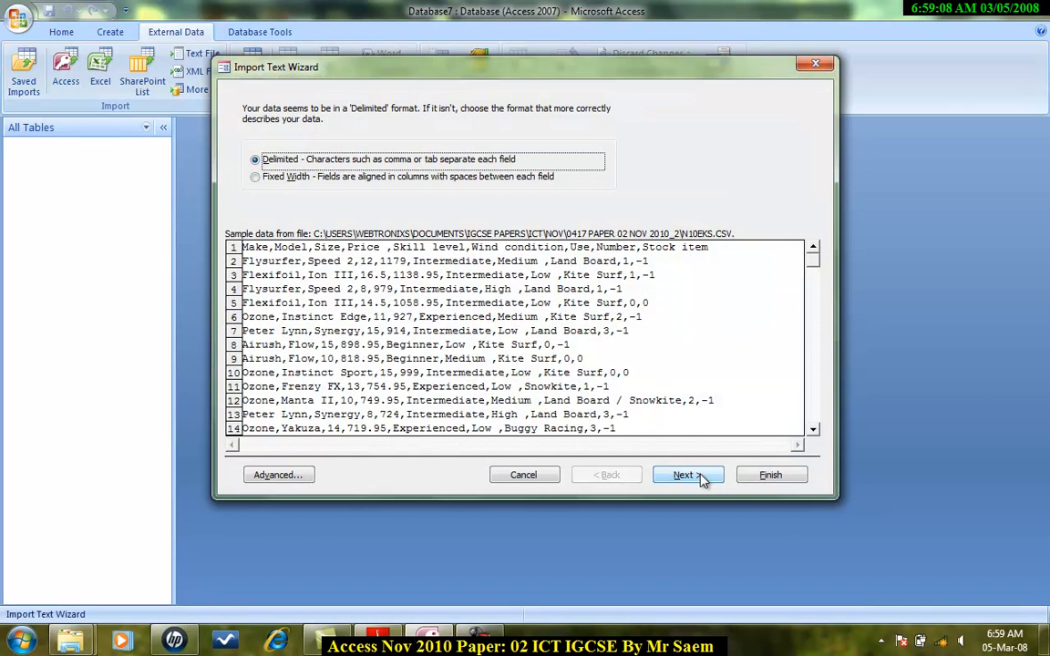
# Import as comma-delimited text with the first row containing field names.
pyautogui.click(697, 477)
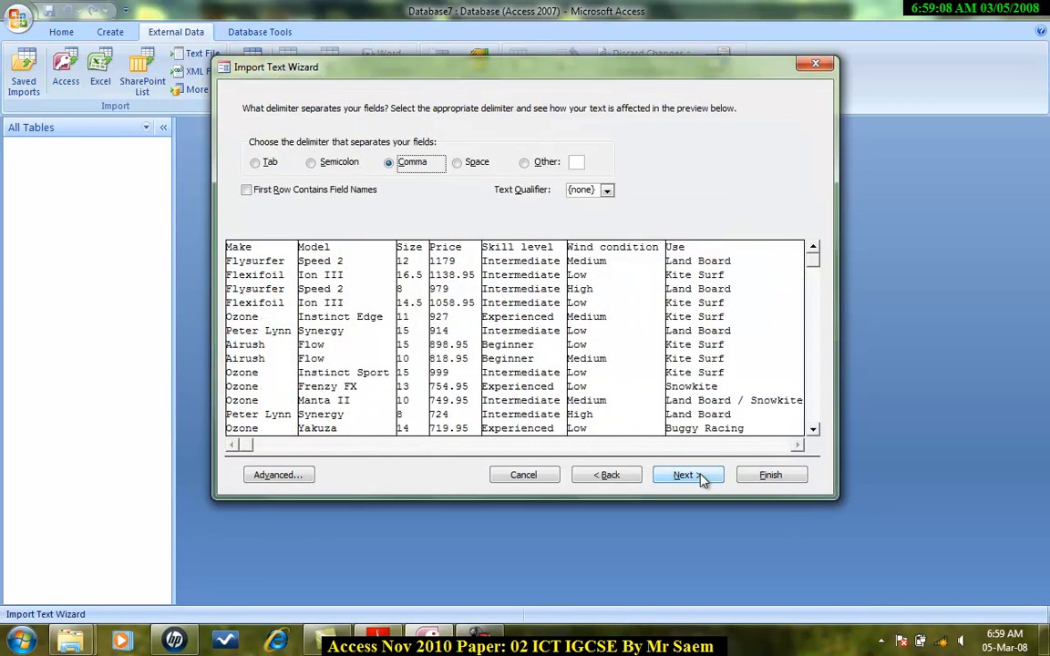
pyautogui.click(314, 189)
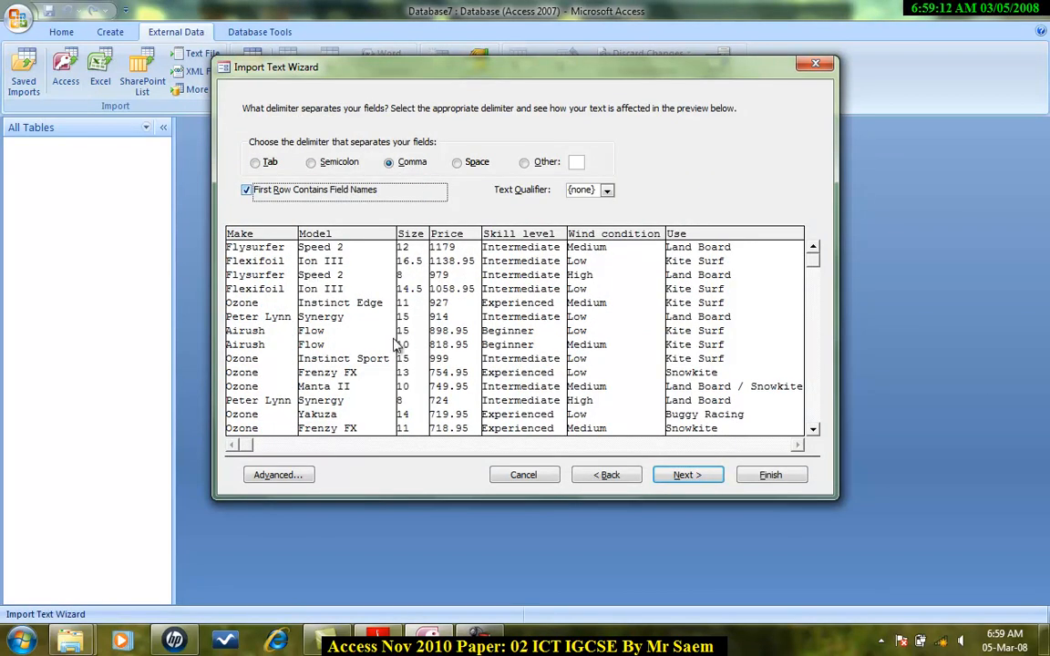
pyautogui.click(689, 476)
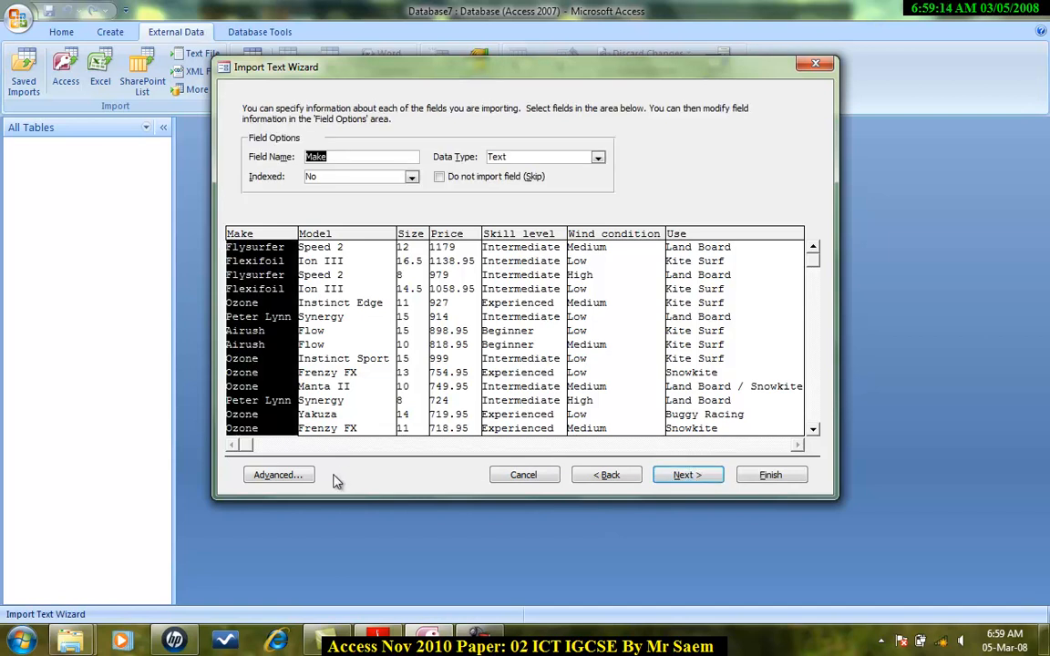
# Open the advanced import specification, compare with the question paper, and set the Price field's data type to Currency.
pyautogui.click(278, 475)
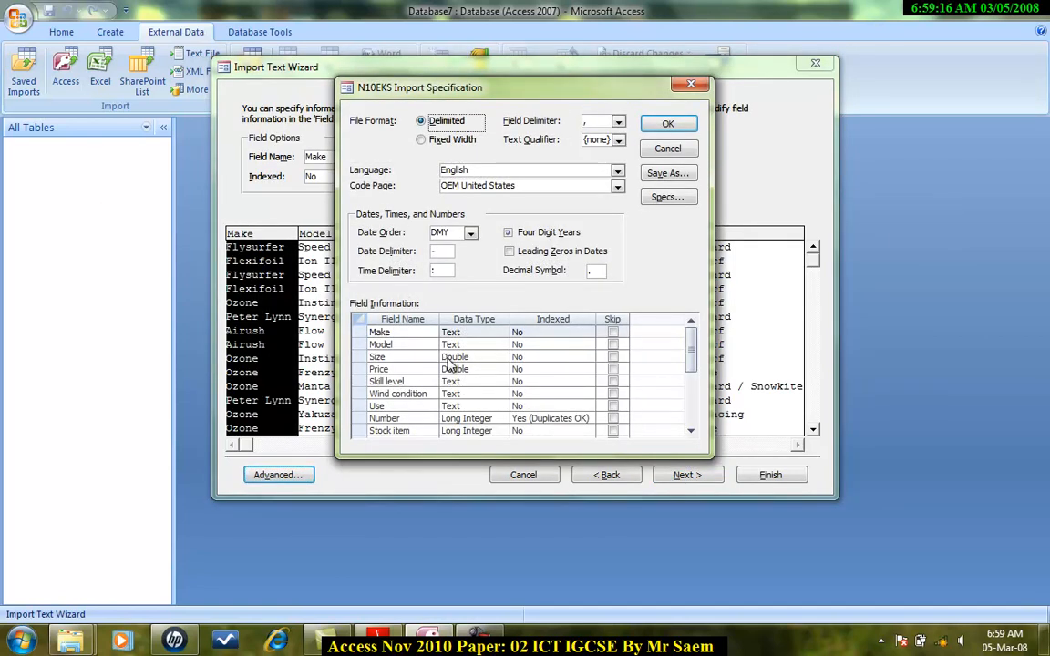
pyautogui.click(386, 644)
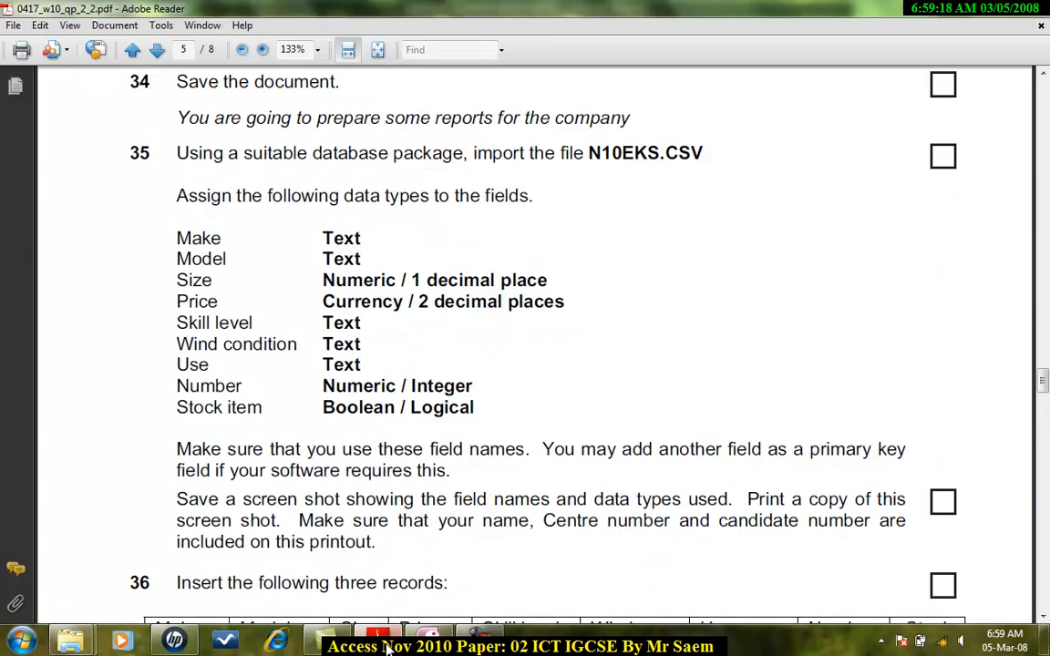
pyautogui.click(387, 644)
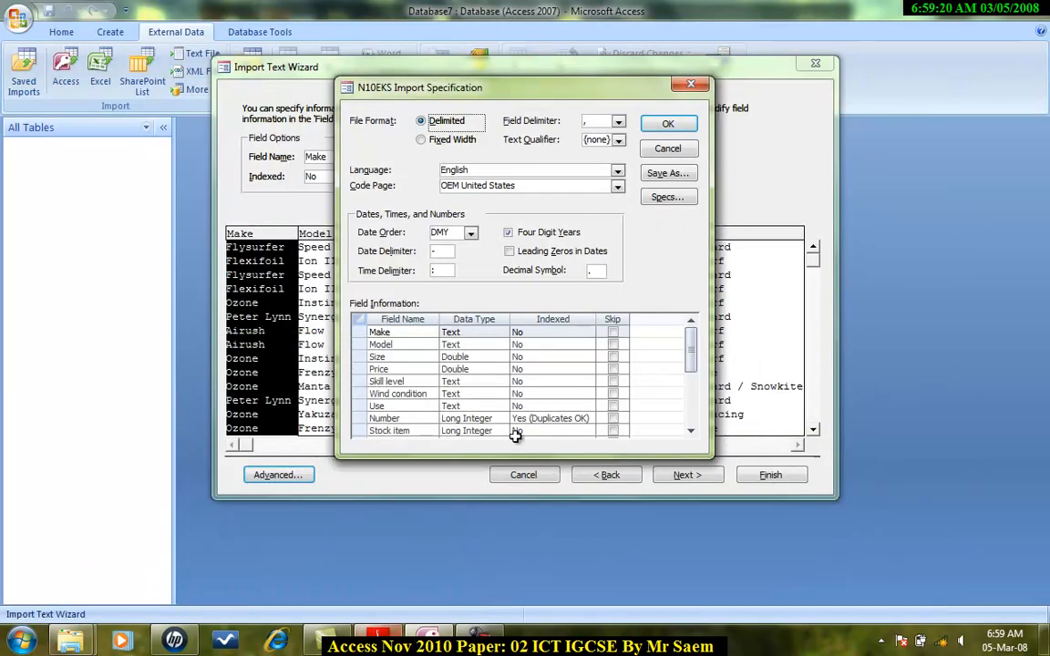
pyautogui.click(387, 642)
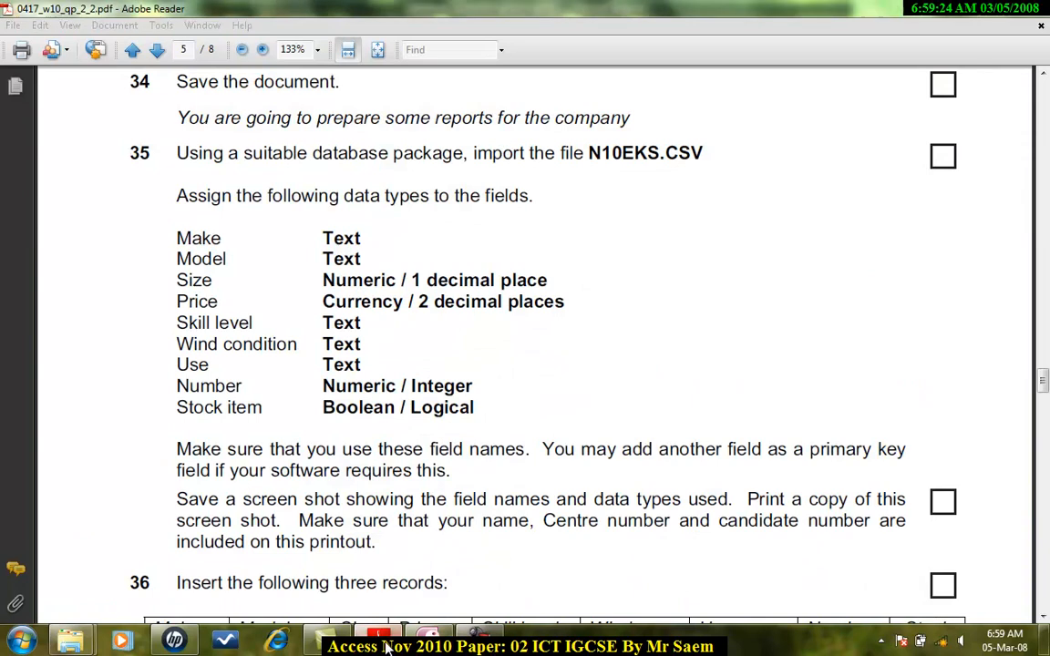
pyautogui.click(386, 644)
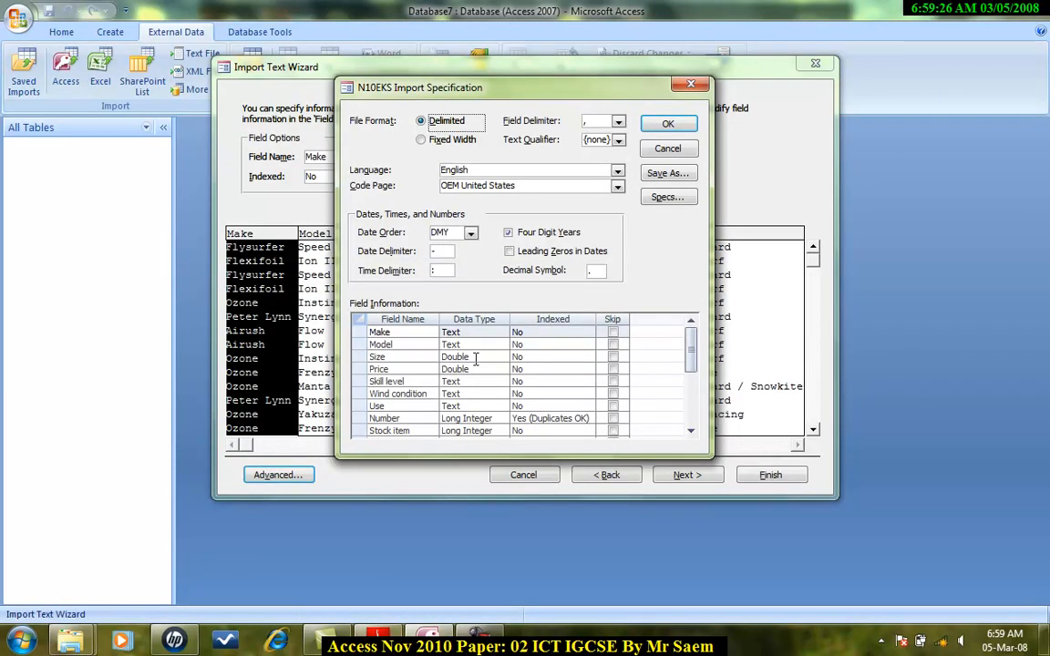
pyautogui.click(379, 642)
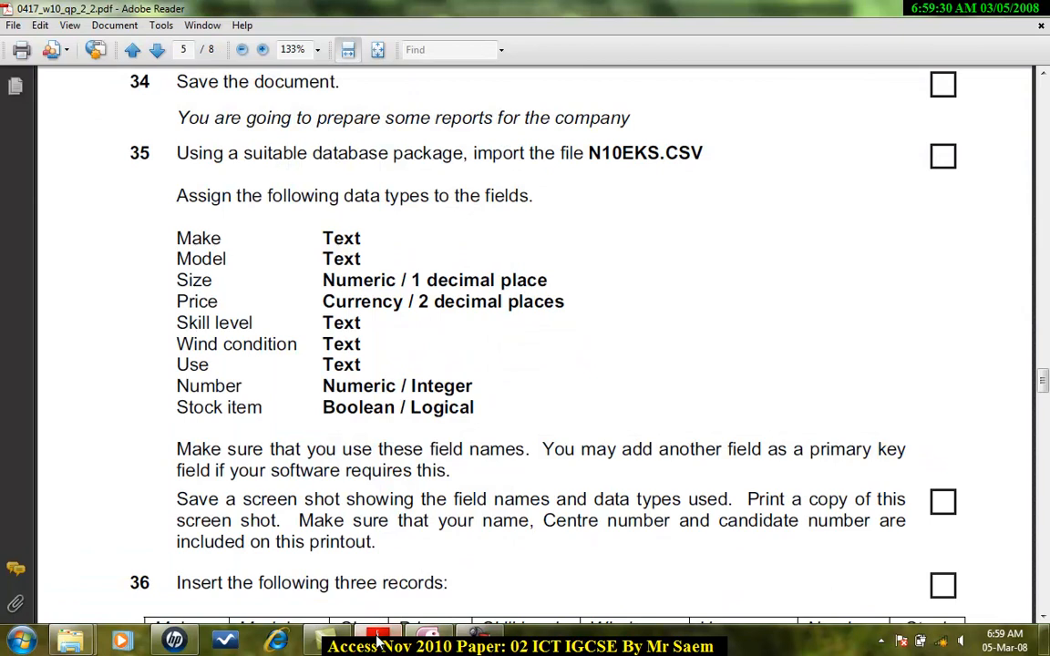
pyautogui.click(379, 643)
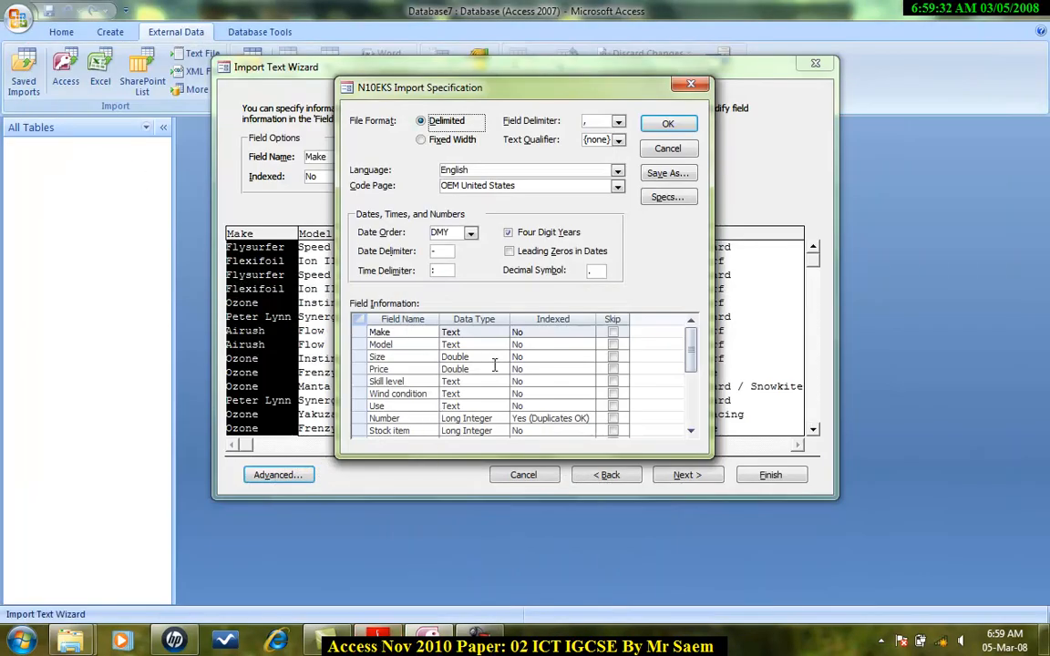
pyautogui.click(501, 369)
pyautogui.click(462, 427)
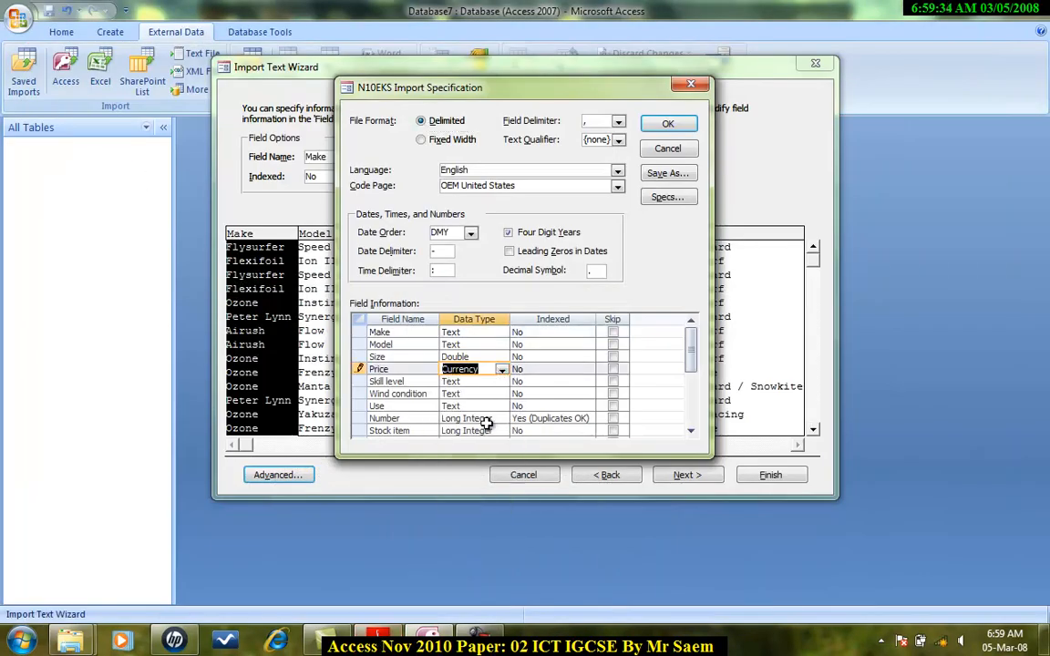
# Set the Number field's data type to Integer after rechecking the required types in the question paper.
pyautogui.moveTo(686, 346); pyautogui.dragTo(694, 390)
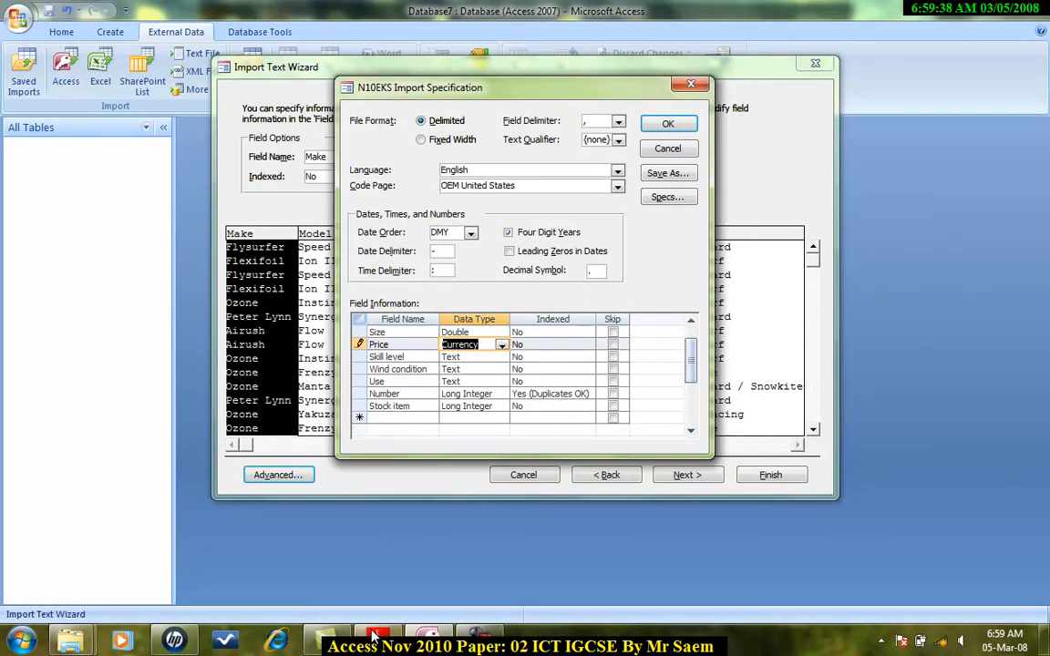
pyautogui.click(376, 640)
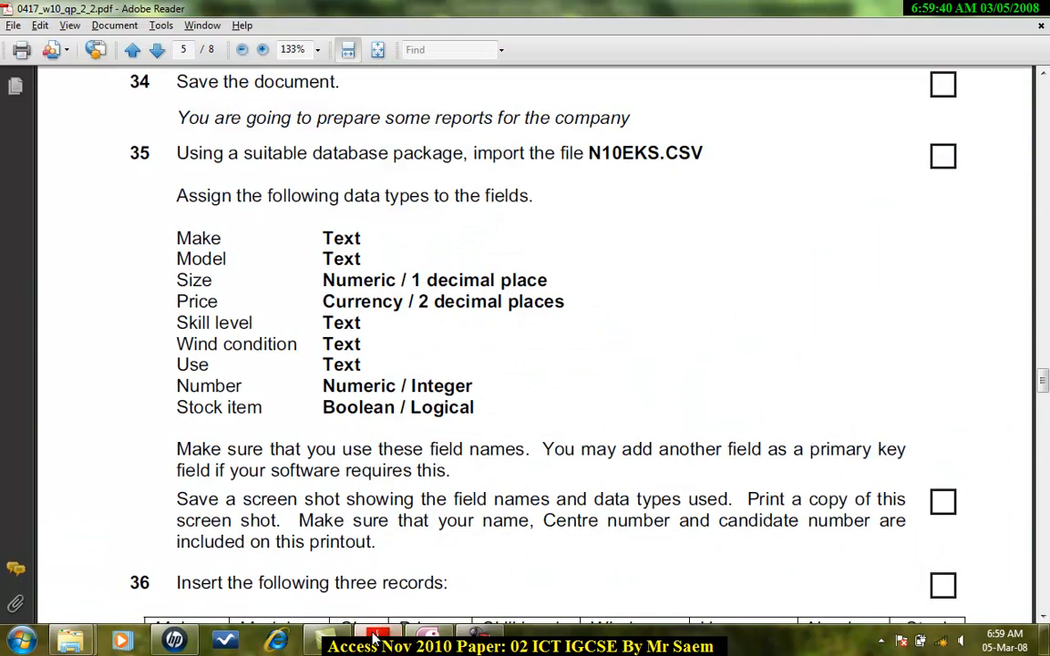
pyautogui.click(376, 639)
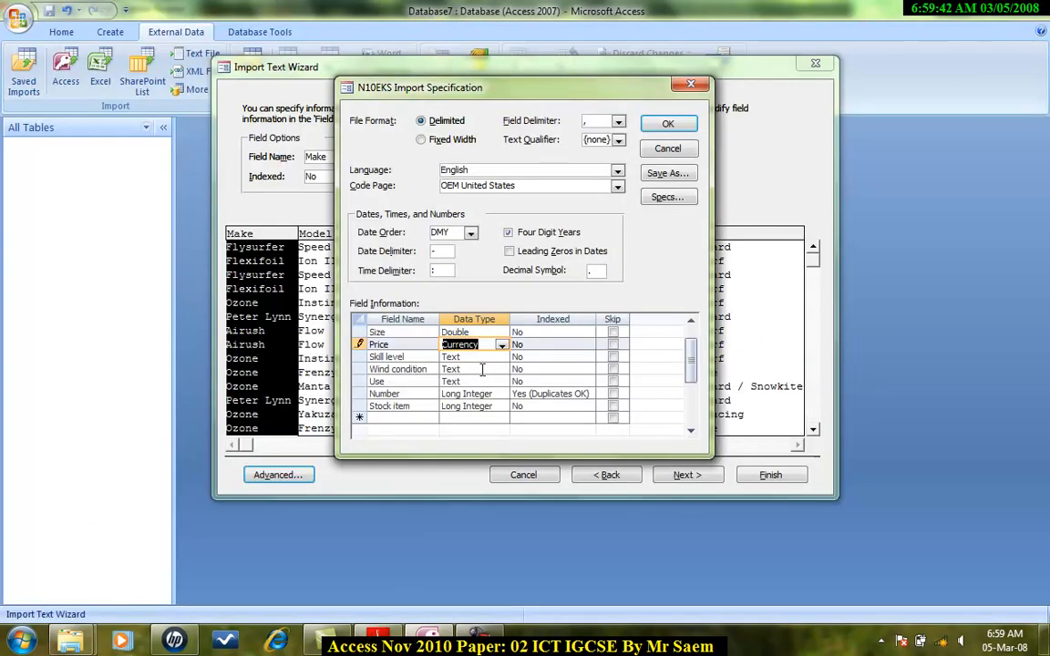
pyautogui.click(378, 640)
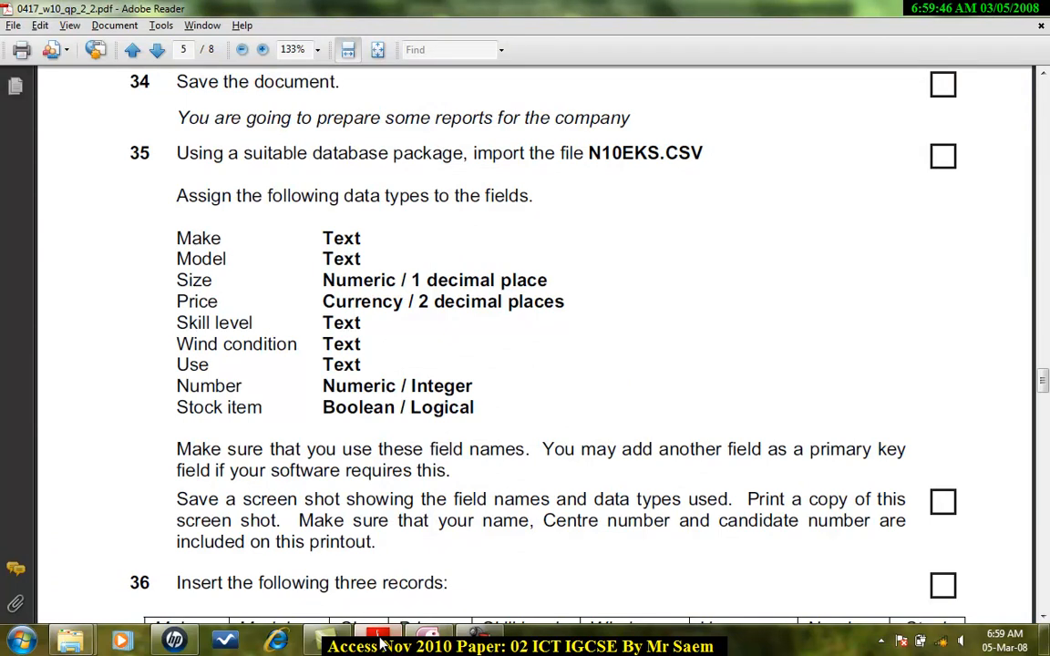
pyautogui.click(378, 640)
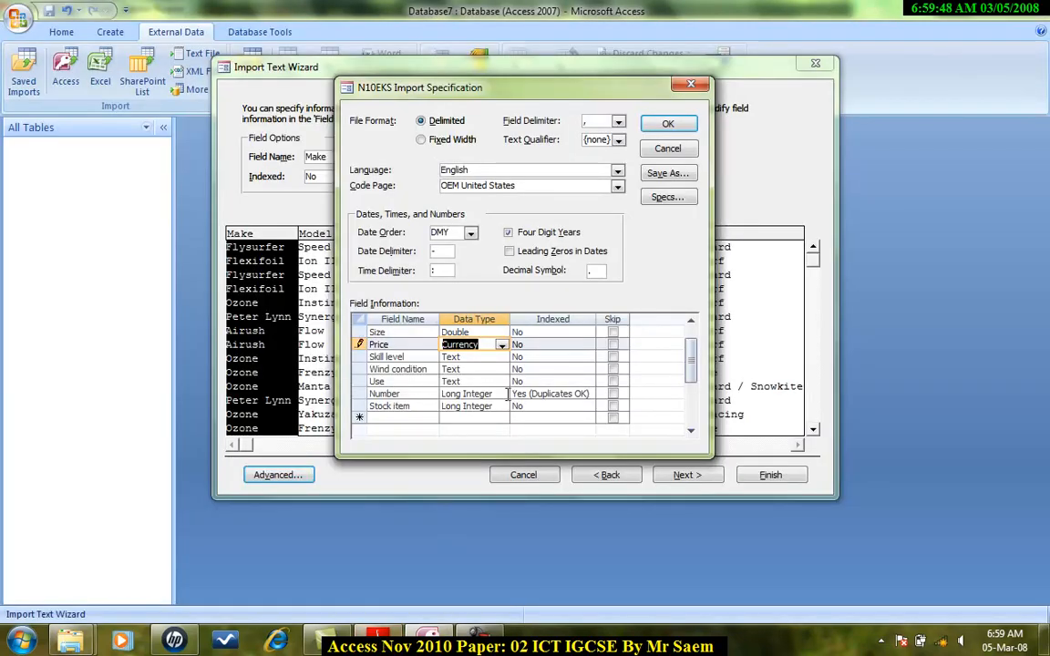
pyautogui.click(501, 394)
pyautogui.click(458, 428)
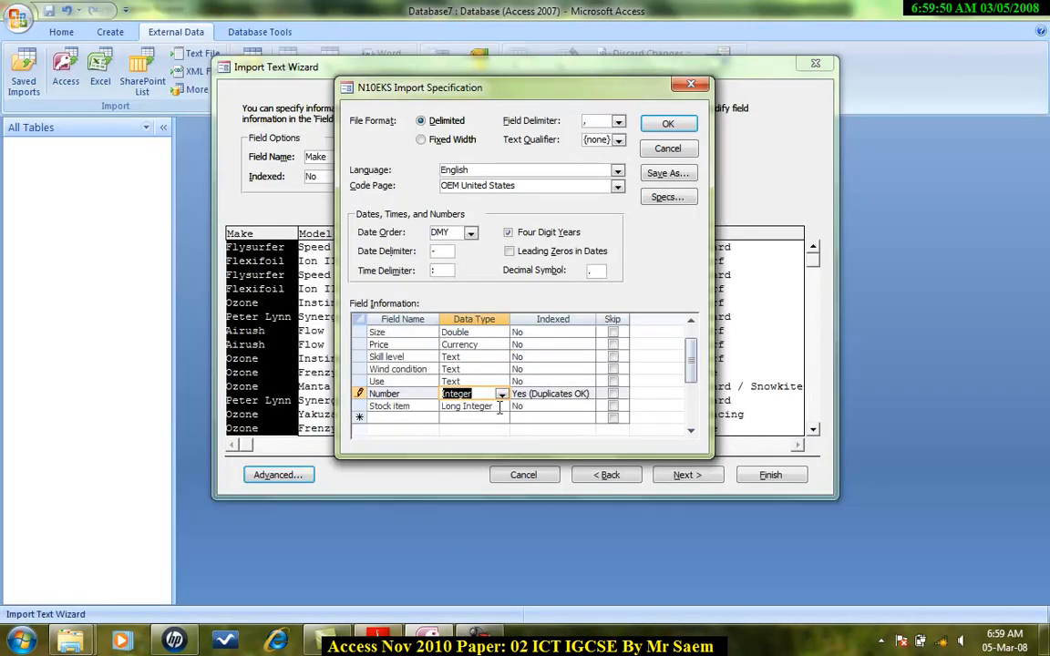
# Set the Stock item field's data type to Yes/No and confirm the import specification.
pyautogui.click(501, 405)
pyautogui.click(487, 420)
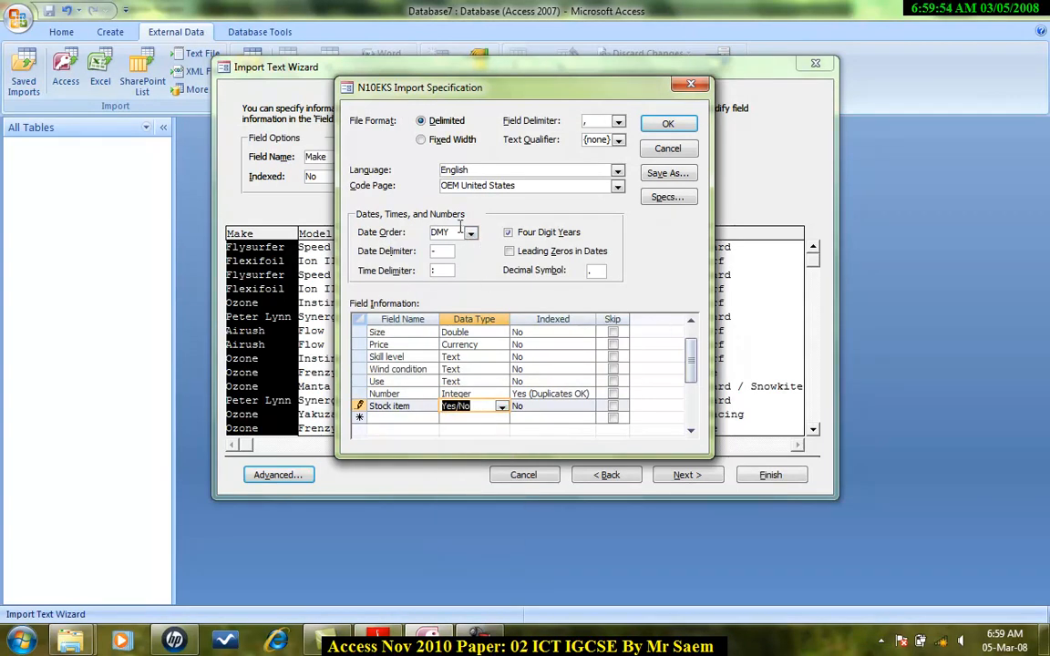
pyautogui.moveTo(691, 357); pyautogui.dragTo(693, 358)
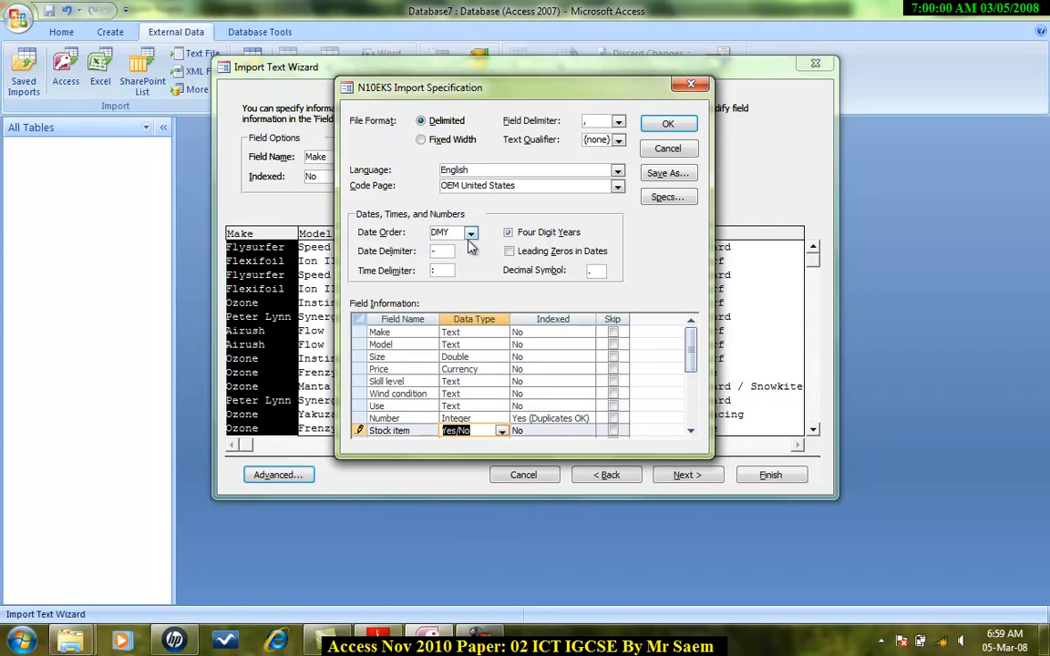
pyautogui.click(668, 125)
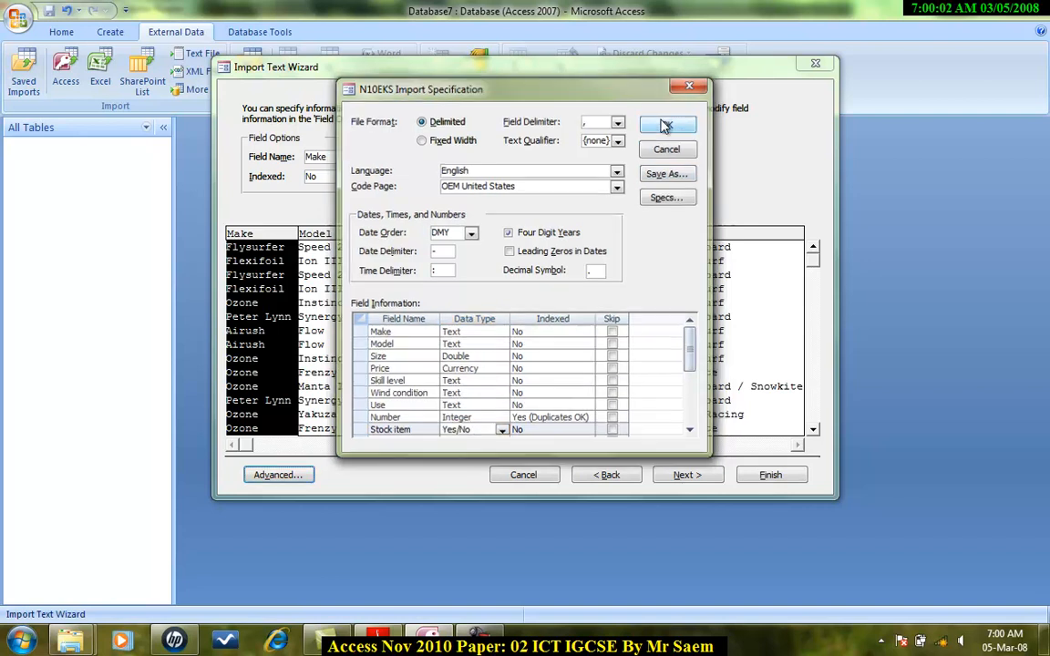
# Choose no primary key for the imported table and continue to the final wizard page.
pyautogui.click(682, 481)
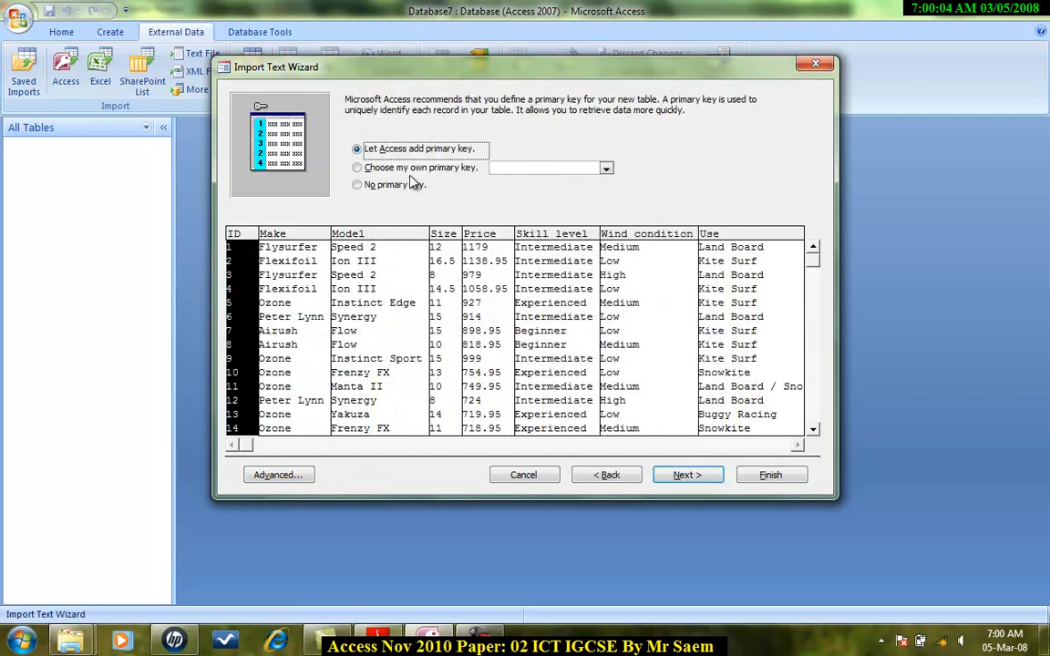
pyautogui.click(401, 185)
pyautogui.click(720, 480)
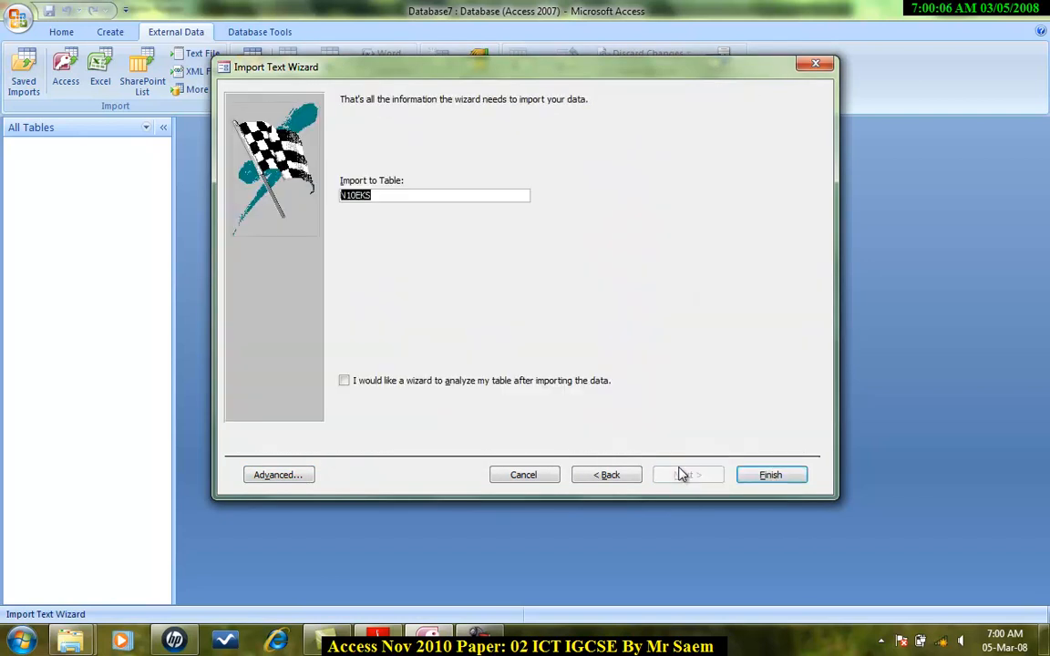
# Finish the import as table N10EKS without saving the import steps, and open the imported table.
pyautogui.click(771, 475)
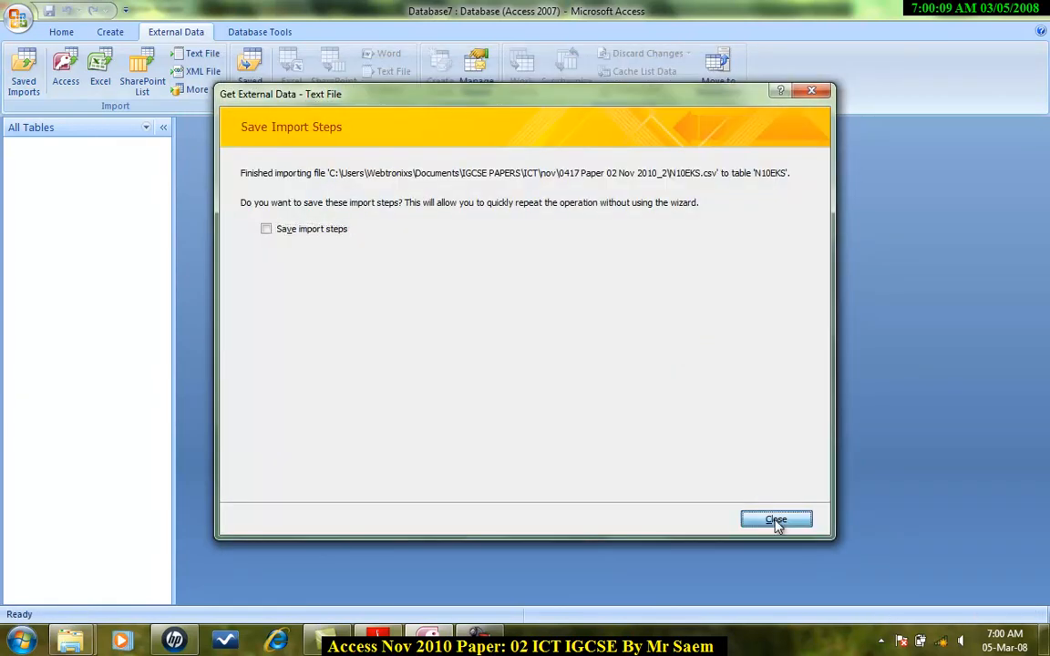
pyautogui.click(776, 518)
pyautogui.doubleClick(41, 162)
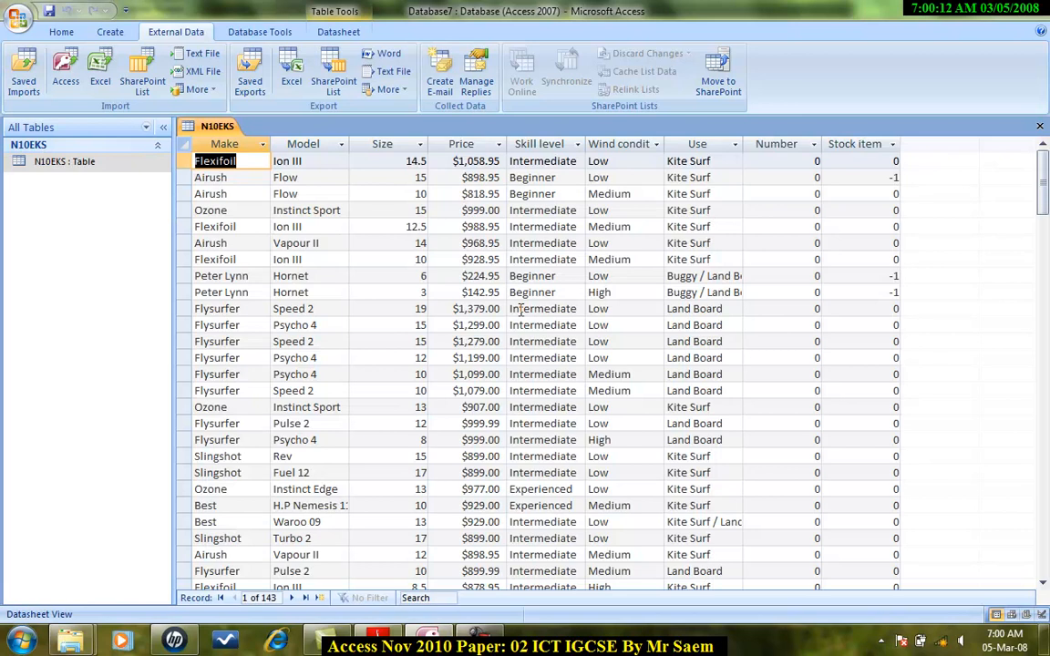
# Set the display format of the Stock item column to Yes/No in the datasheet.
pyautogui.scroll(-1, 522, 310)
pyautogui.moveTo(1043, 182); pyautogui.dragTo(1042, 162)
pyautogui.click(867, 144)
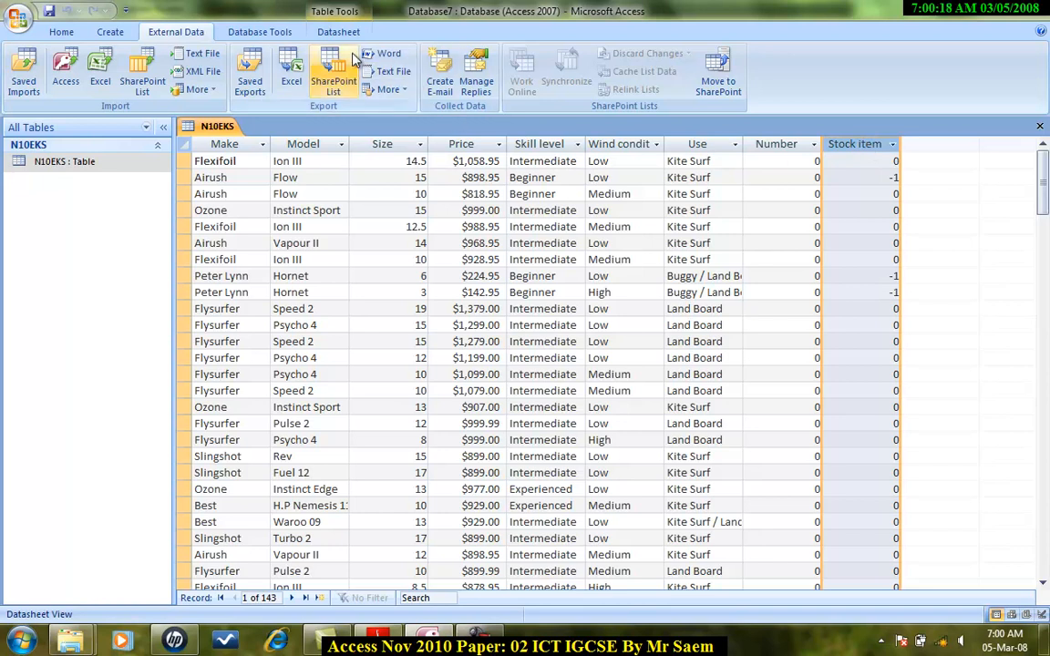
pyautogui.click(338, 31)
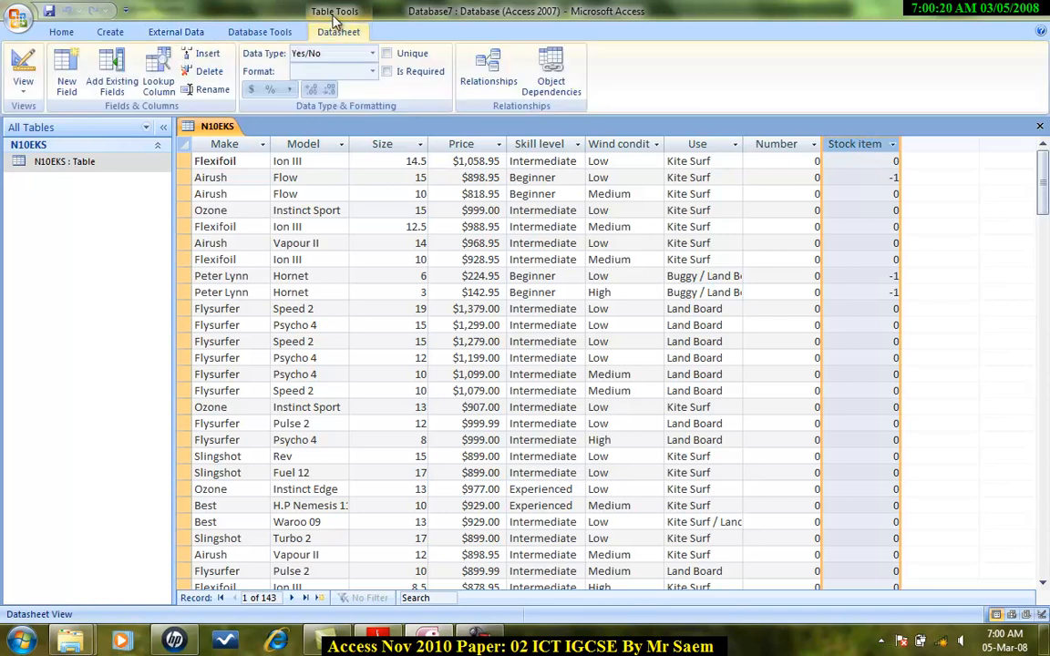
pyautogui.click(372, 72)
pyautogui.click(351, 104)
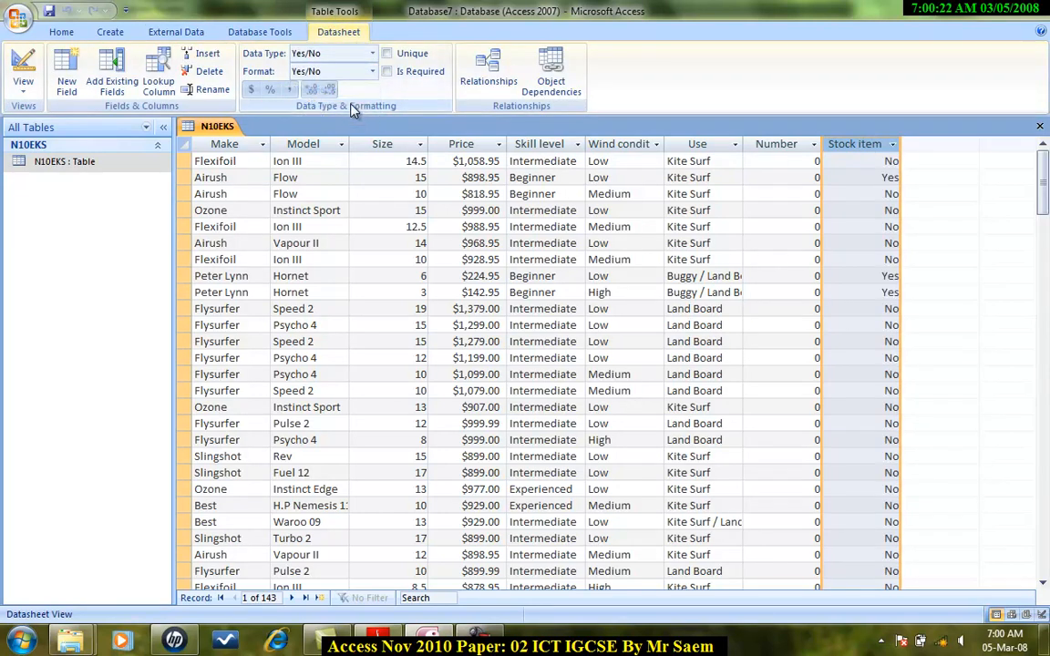
# Review the required field data types in the question paper.
pyautogui.click(50, 11)
pyautogui.click(376, 637)
pyautogui.scroll(-3, 462, 372)
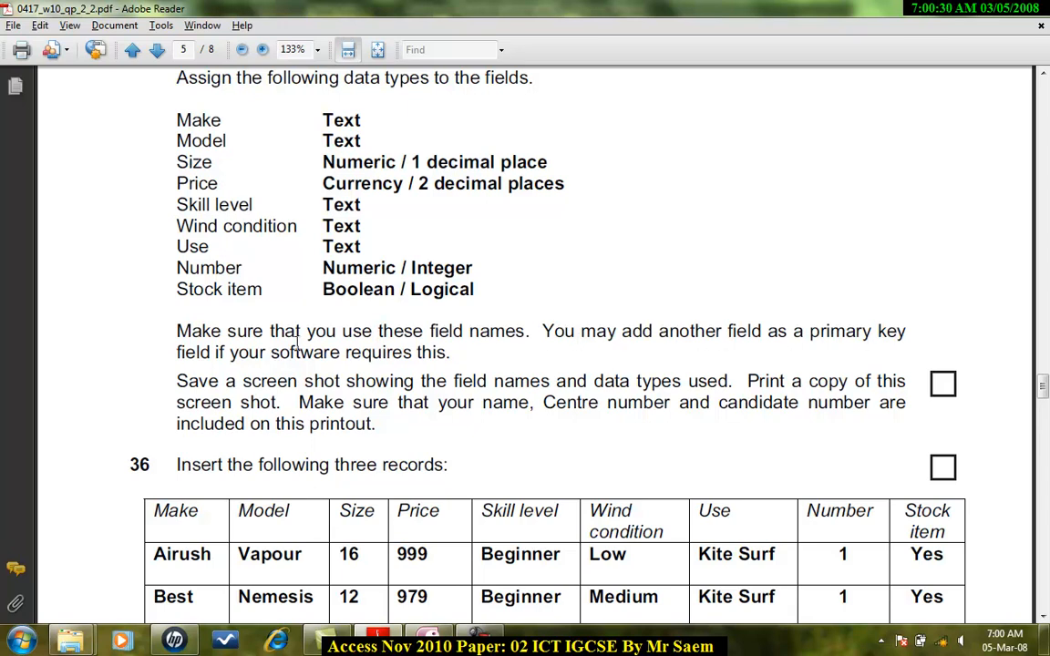
pyautogui.scroll(-2, 297, 342)
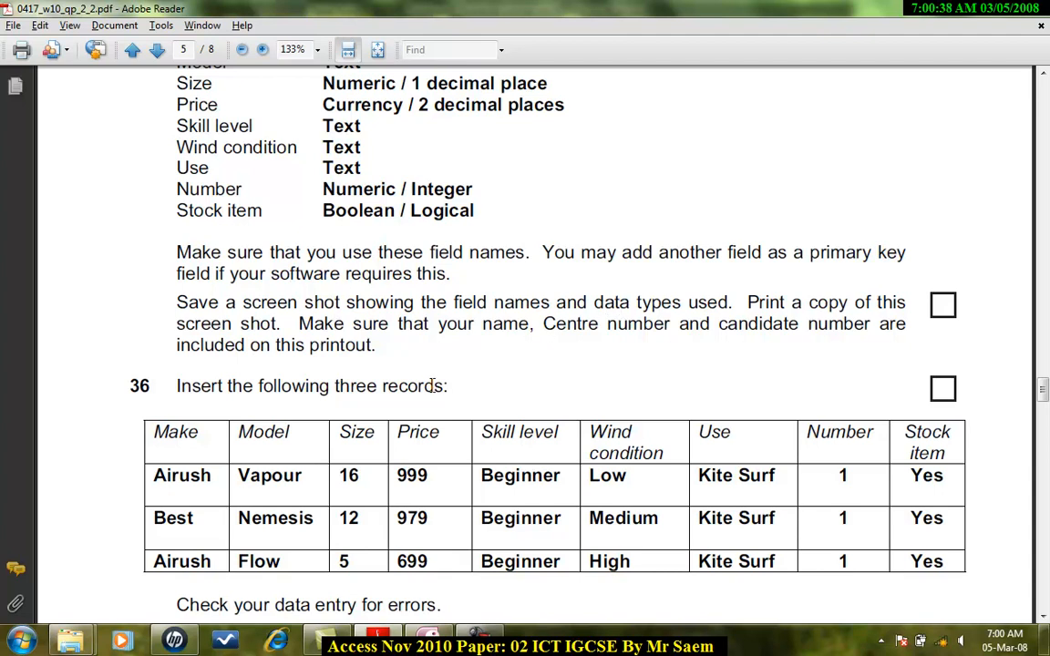
pyautogui.scroll(-3, 432, 383)
pyautogui.hotkey('alt', 'Tab')
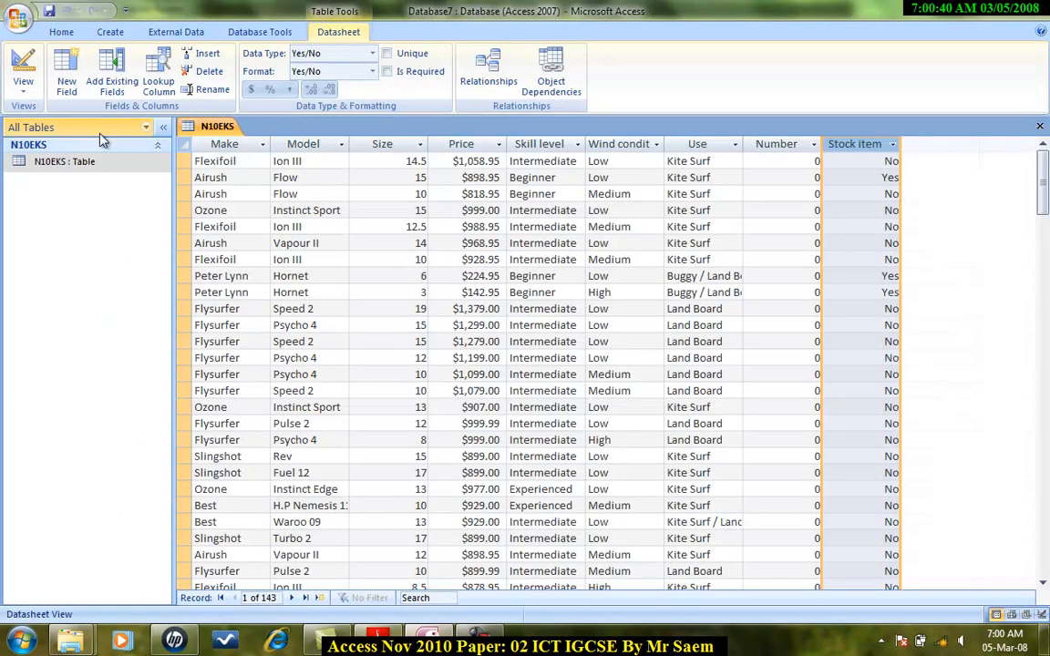
# Open the N10EKS table in Design view and compare its field types with the question paper.
pyautogui.click(27, 91)
pyautogui.click(80, 227)
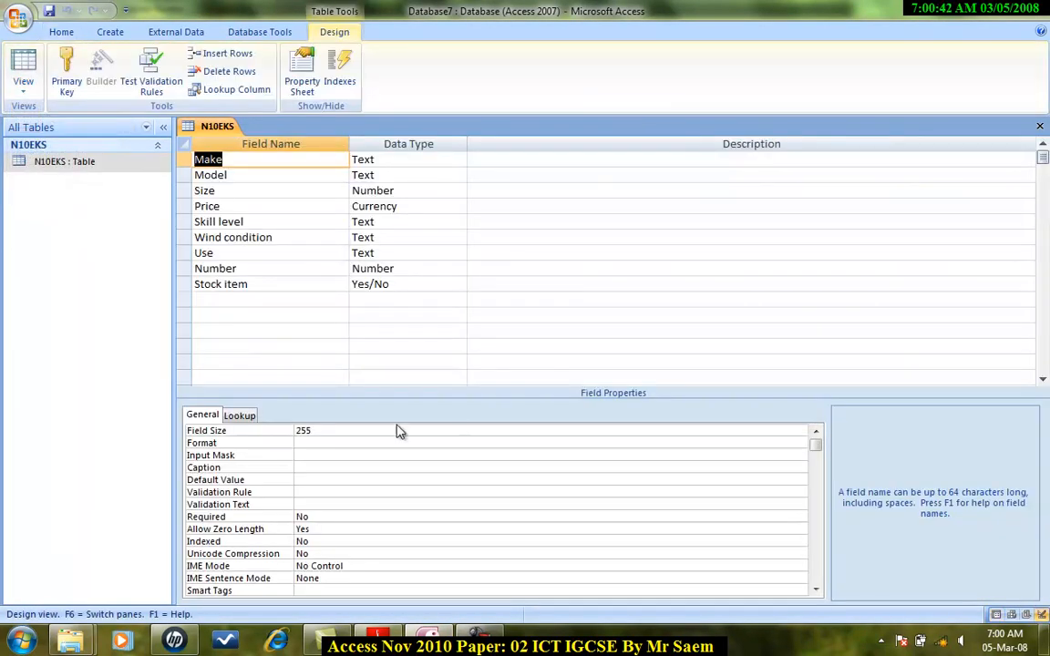
pyautogui.hotkey('alt', 'Tab')
pyautogui.scroll(6, 602, 300)
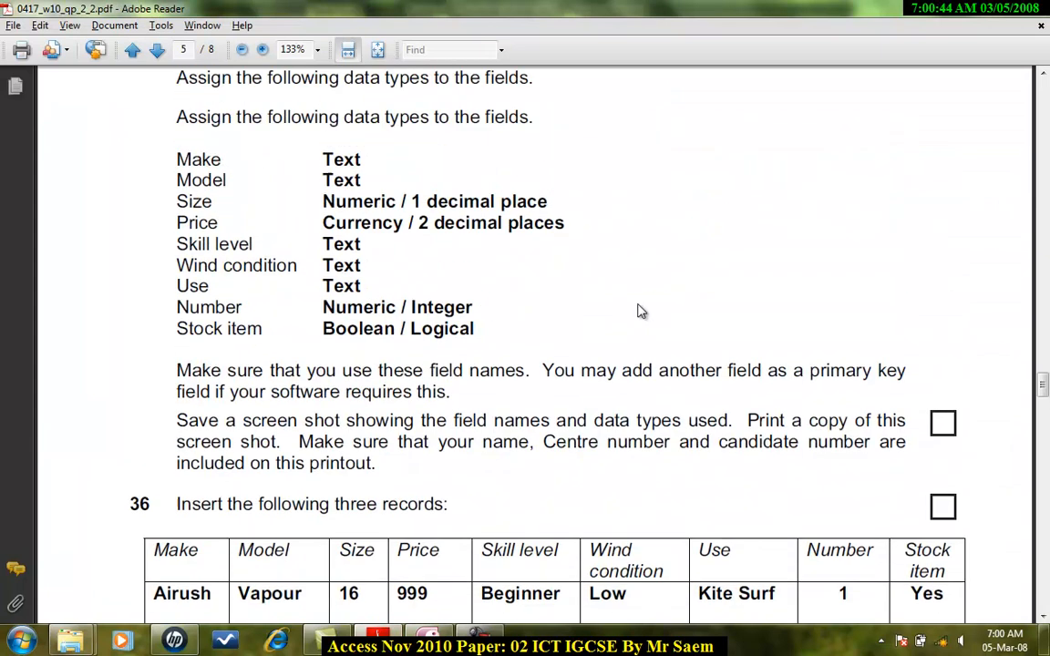
pyautogui.click(441, 644)
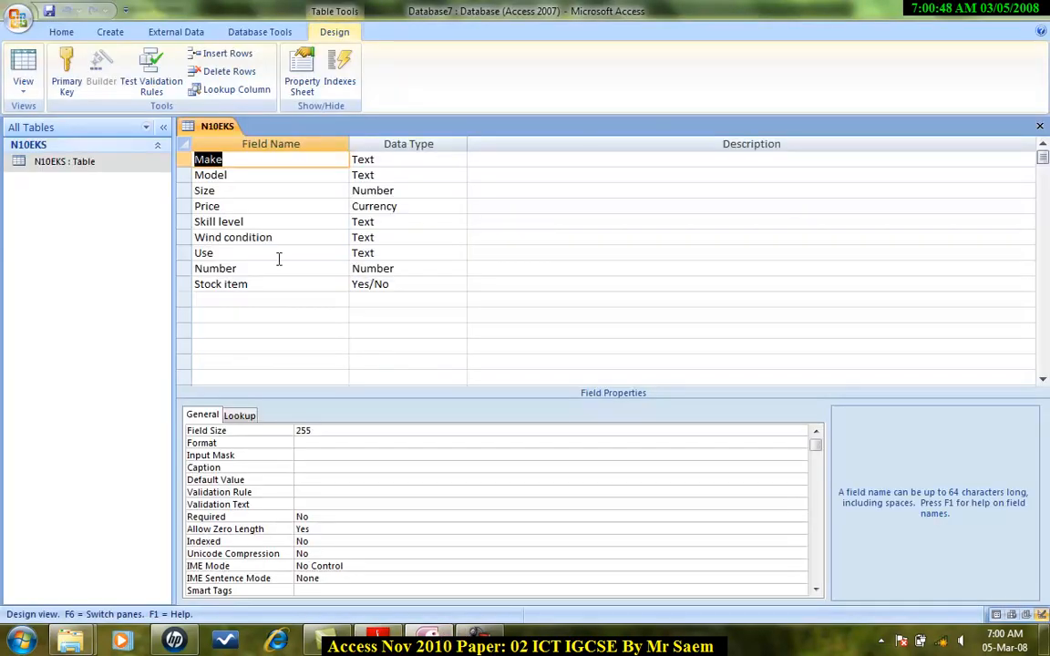
# Set the Size field's decimal places to 1.
pyautogui.click(415, 192)
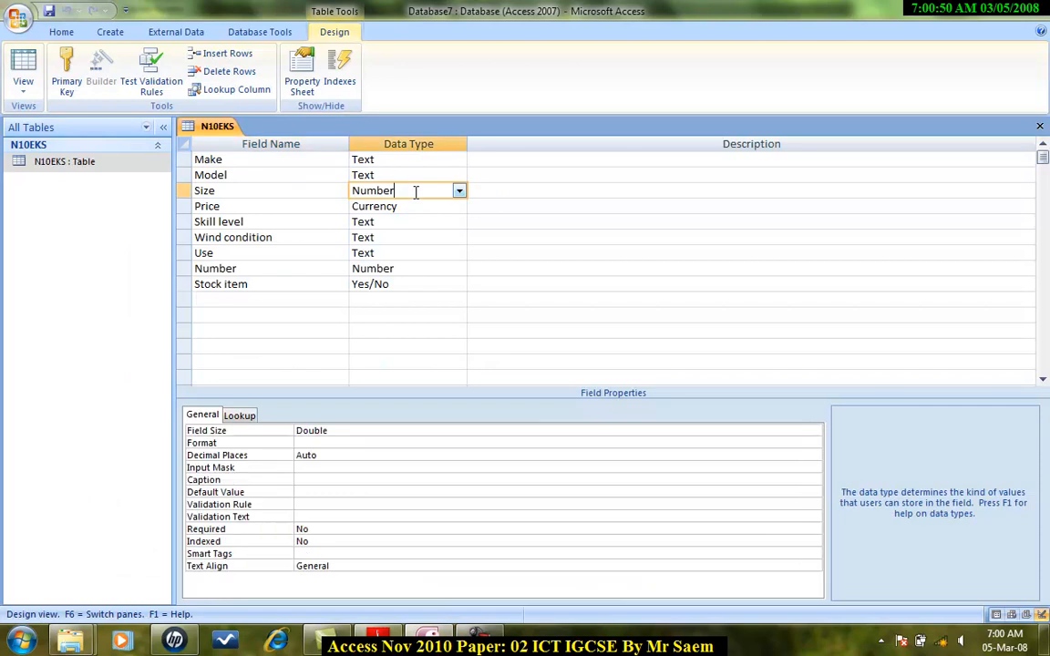
pyautogui.click(342, 455)
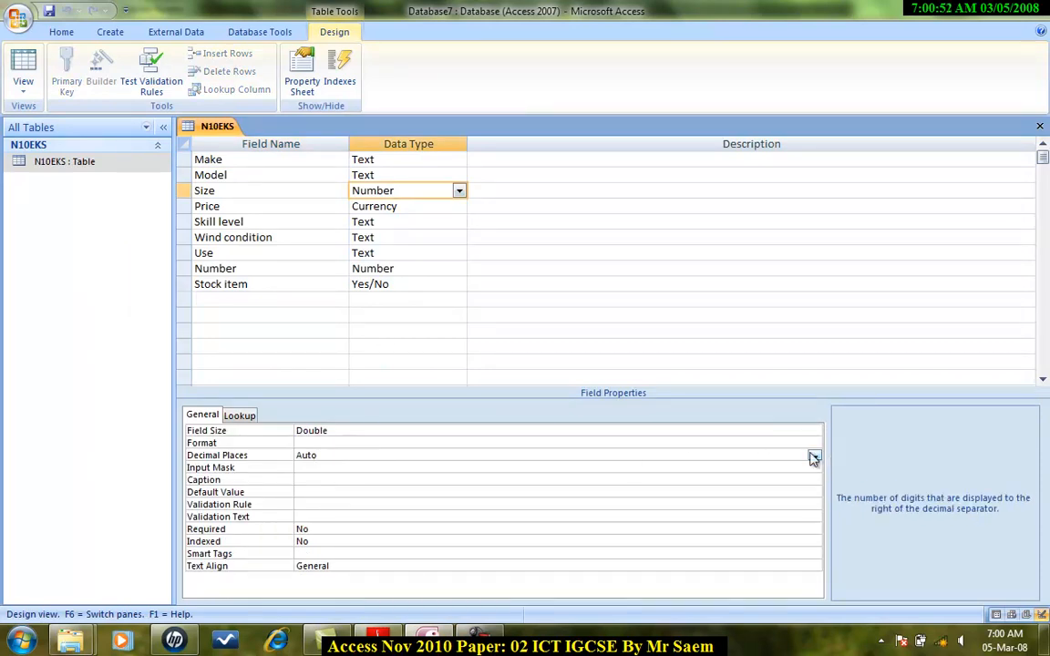
pyautogui.click(813, 457)
pyautogui.click(358, 297)
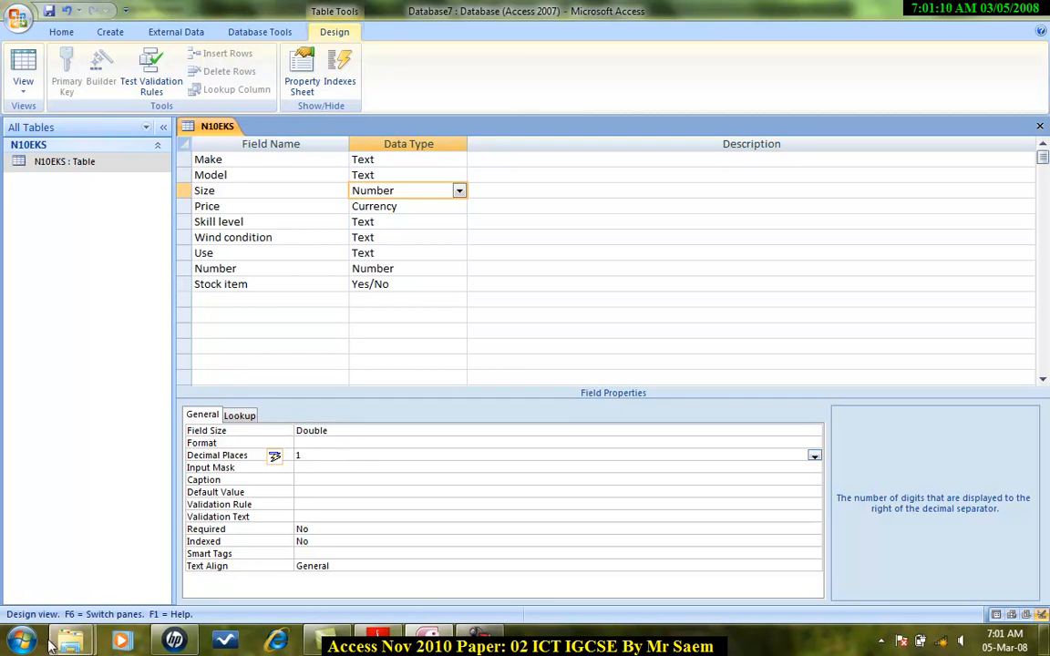
# Open a new Word document and paste the screenshot of the table design.
pyautogui.click(20, 640)
pyautogui.click(99, 296)
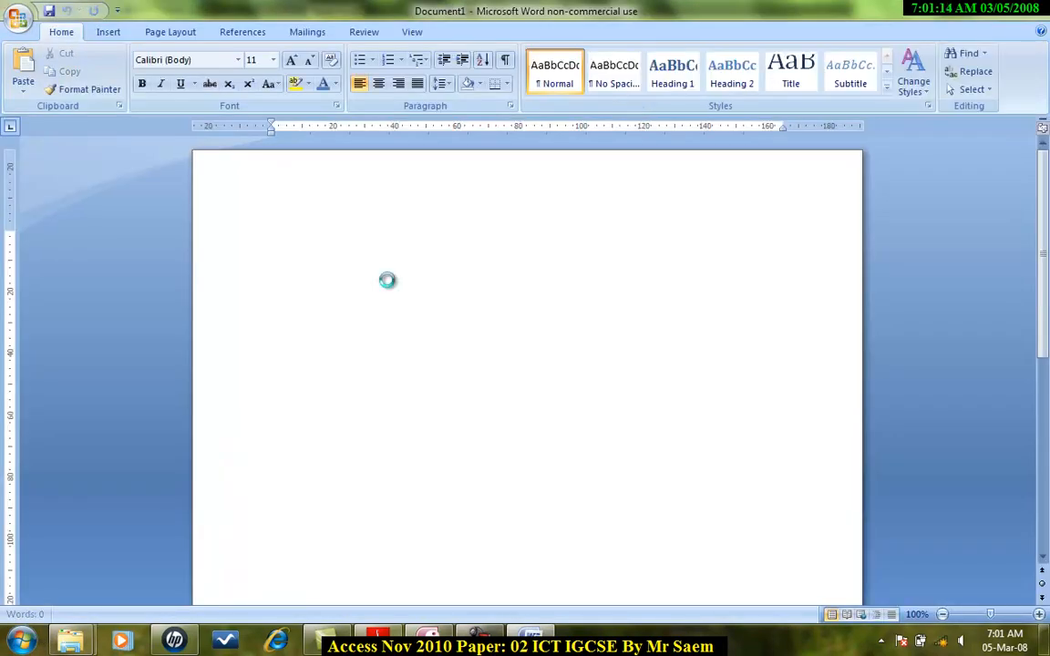
pyautogui.hotkey('ctrl', 'v')
# Crop the pasted screenshot to show only the field names, data types and field properties.
pyautogui.click(424, 328)
pyautogui.click(461, 32)
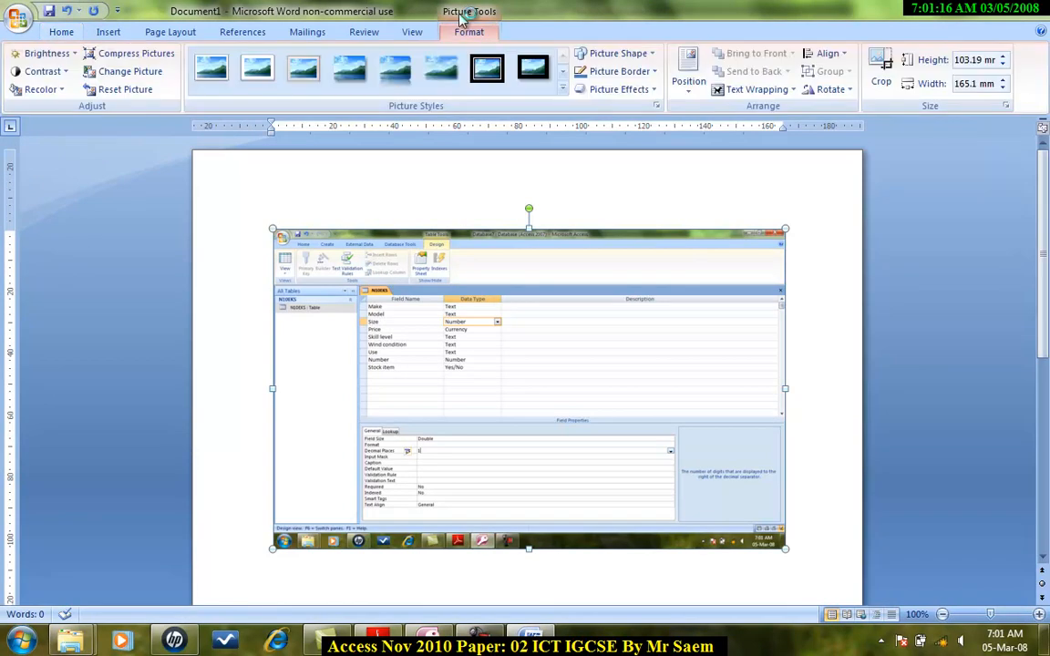
pyautogui.click(880, 71)
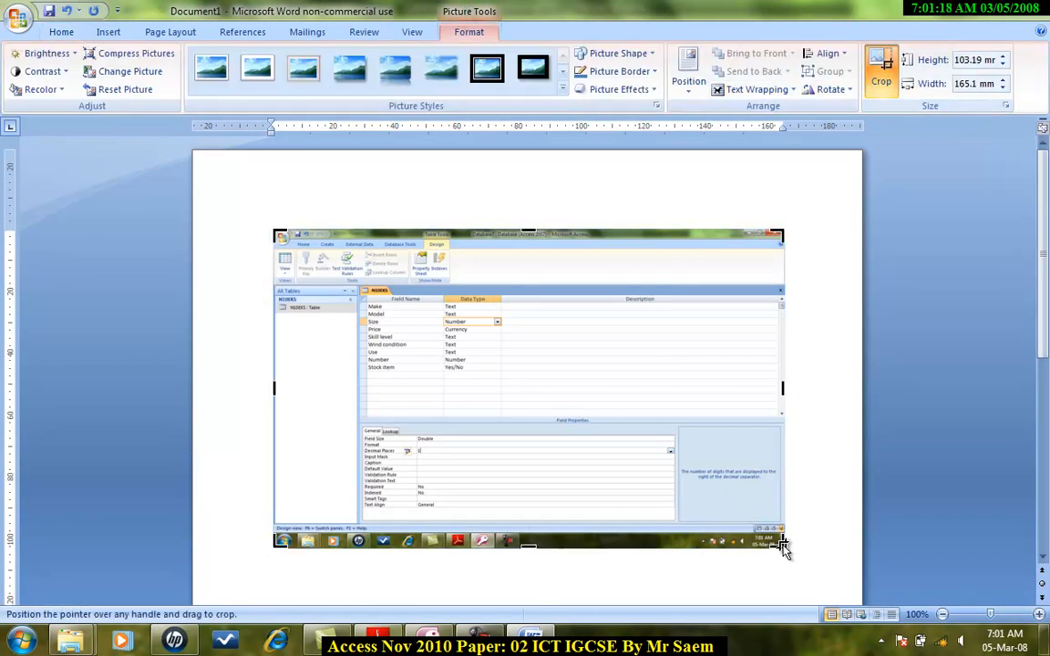
pyautogui.moveTo(793, 534); pyautogui.dragTo(504, 501)
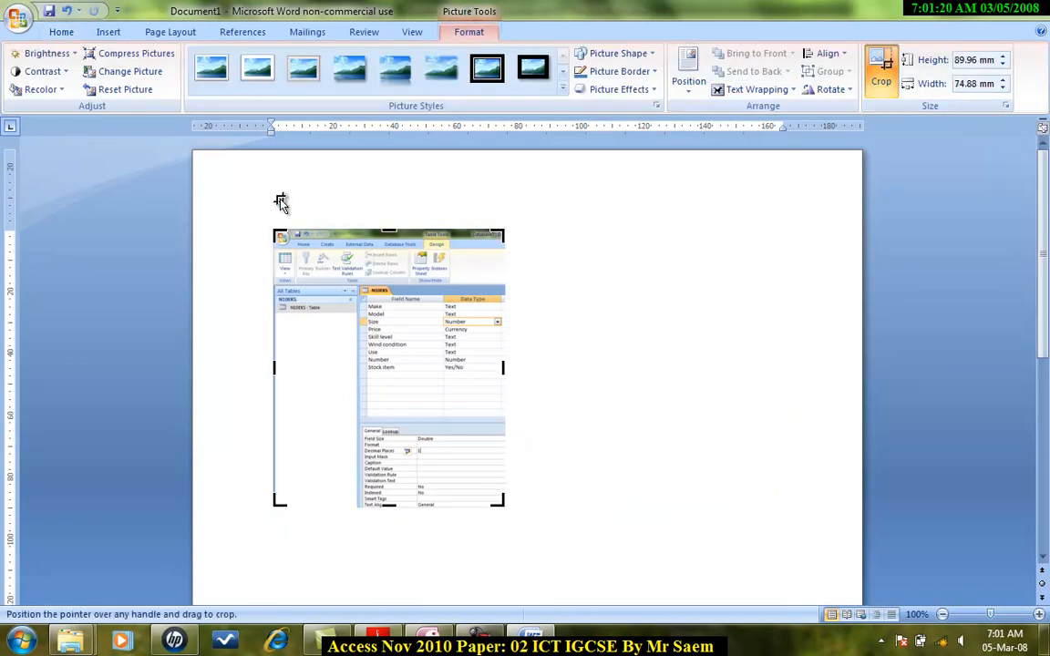
pyautogui.moveTo(277, 233); pyautogui.dragTo(356, 288)
pyautogui.click(536, 356)
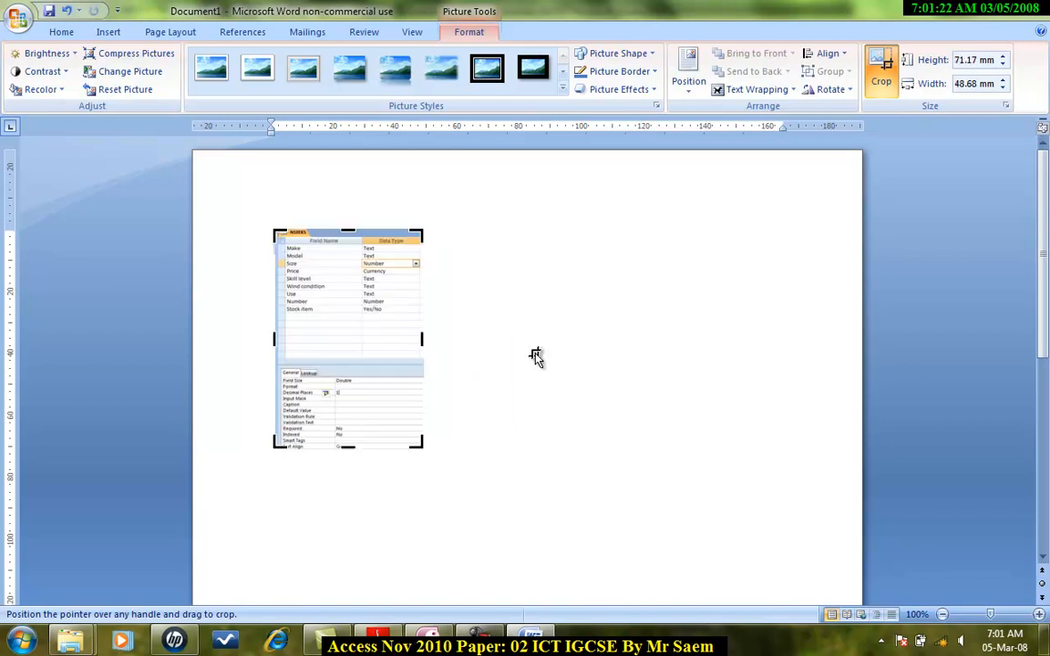
# Enlarge the cropped screenshot so the field names and data types are readable.
pyautogui.click(420, 391)
pyautogui.moveTo(423, 449); pyautogui.dragTo(609, 588)
pyautogui.click(647, 481)
pyautogui.scroll(-6, 604, 426)
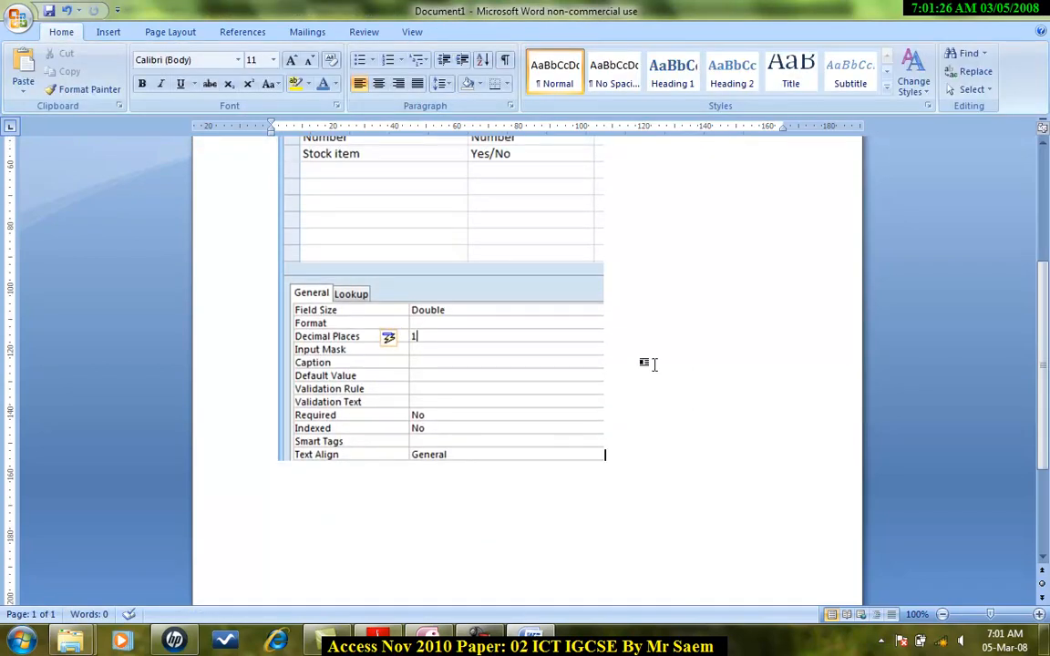
pyautogui.scroll(3, 506, 440)
pyautogui.click(510, 446)
pyautogui.scroll(-1, 547, 483)
pyautogui.moveTo(602, 576); pyautogui.dragTo(511, 489)
pyautogui.click(582, 505)
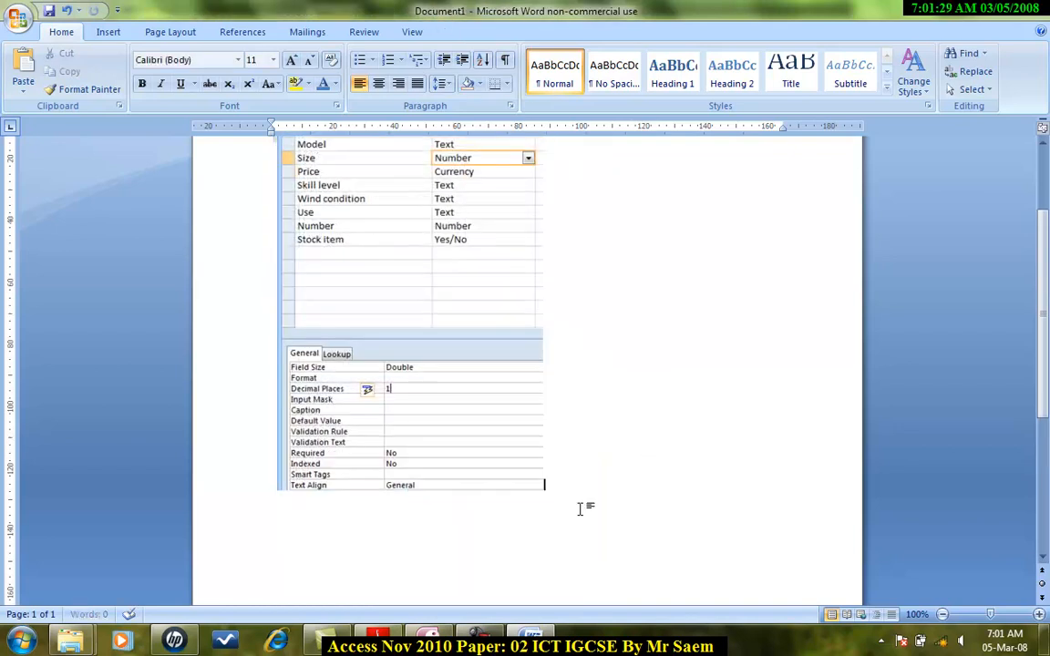
# Check the question paper and set the Price field's decimal places to 2.
pyautogui.click(387, 641)
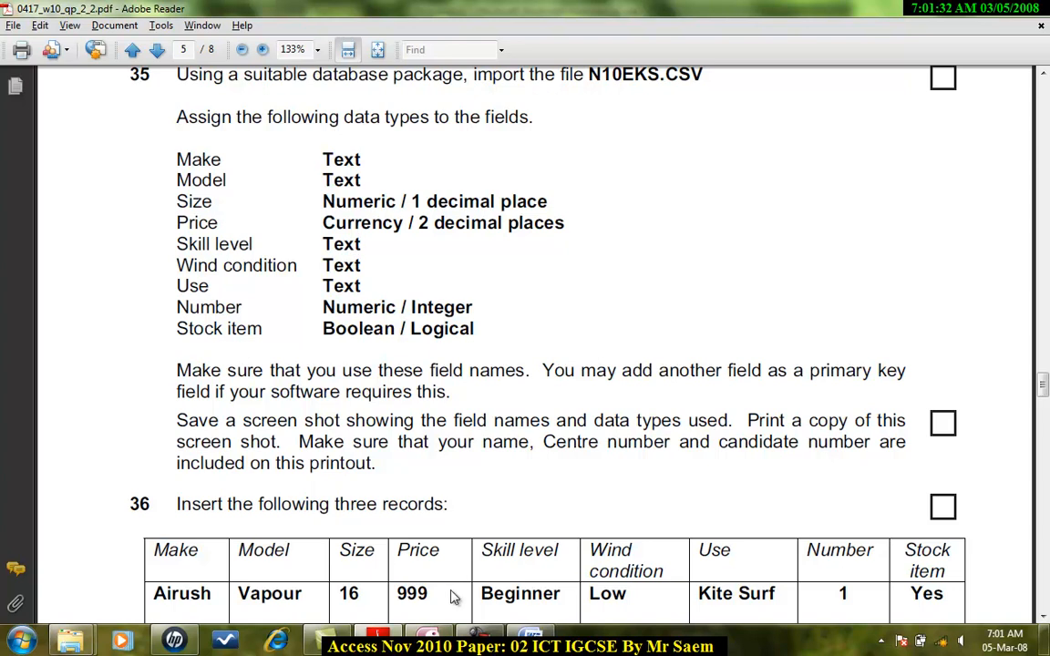
pyautogui.click(437, 642)
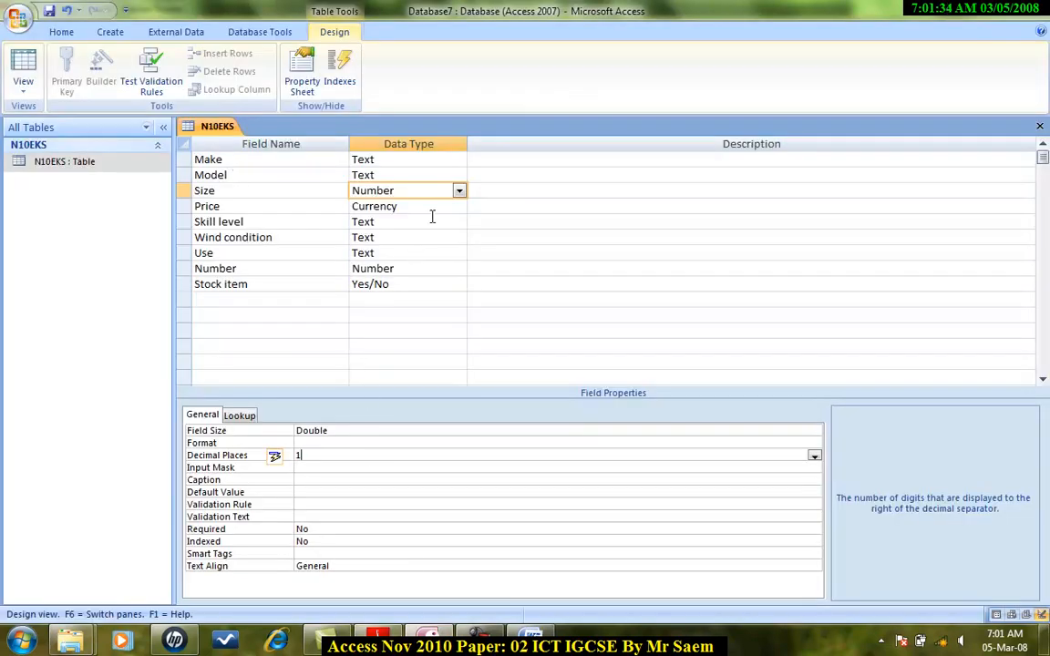
pyautogui.click(431, 209)
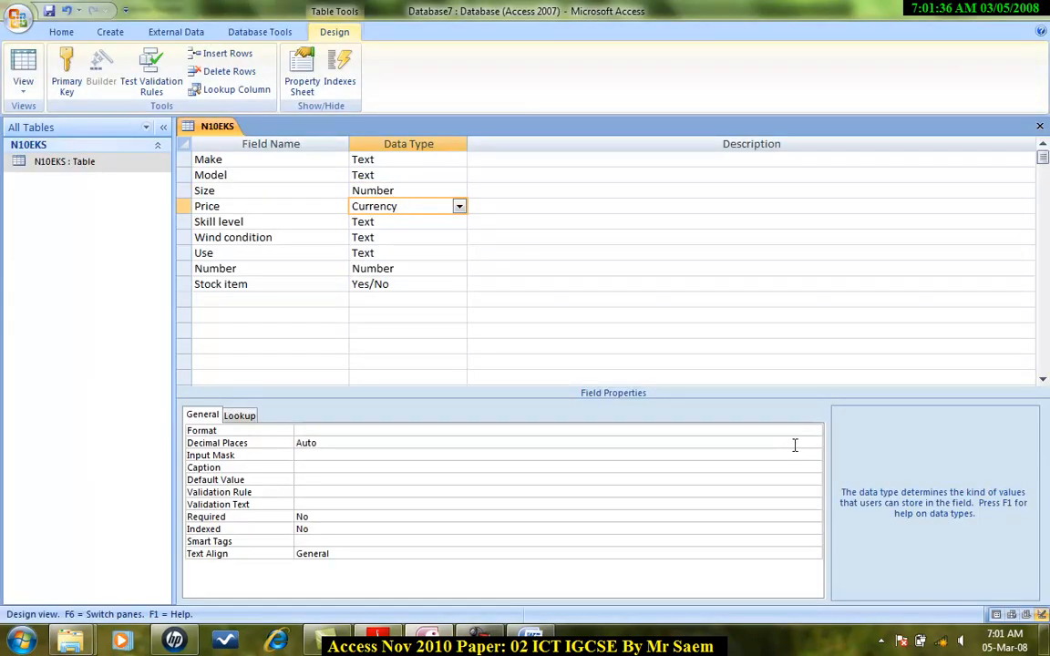
pyautogui.click(793, 446)
pyautogui.click(814, 442)
pyautogui.click(402, 294)
pyautogui.click(349, 447)
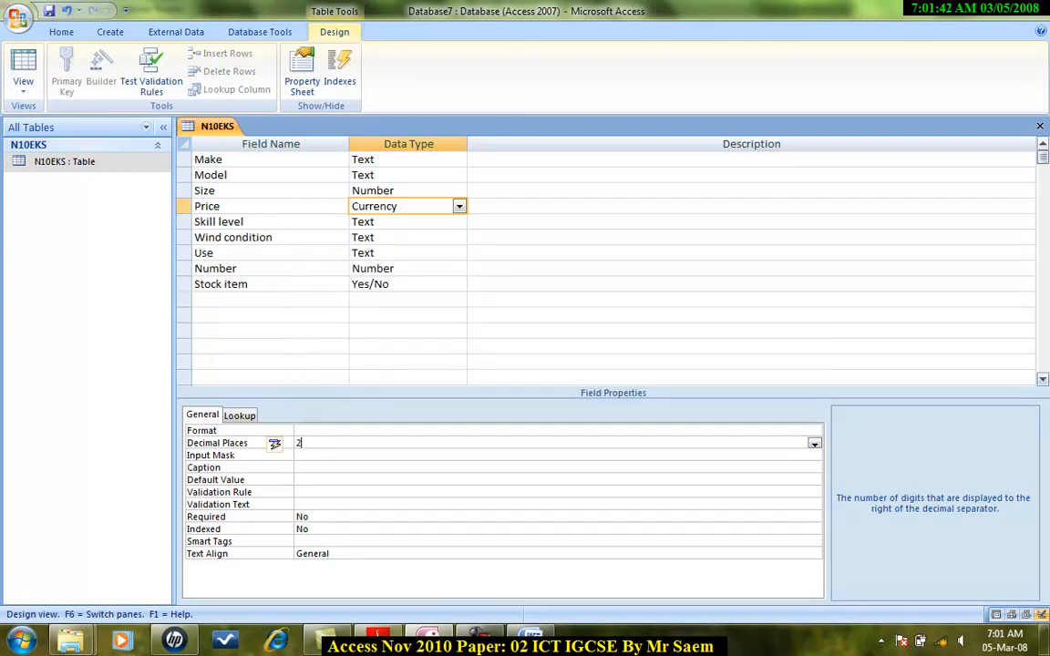
# Crop the second pasted screenshot in Word to the field list and Price properties.
pyautogui.click(531, 641)
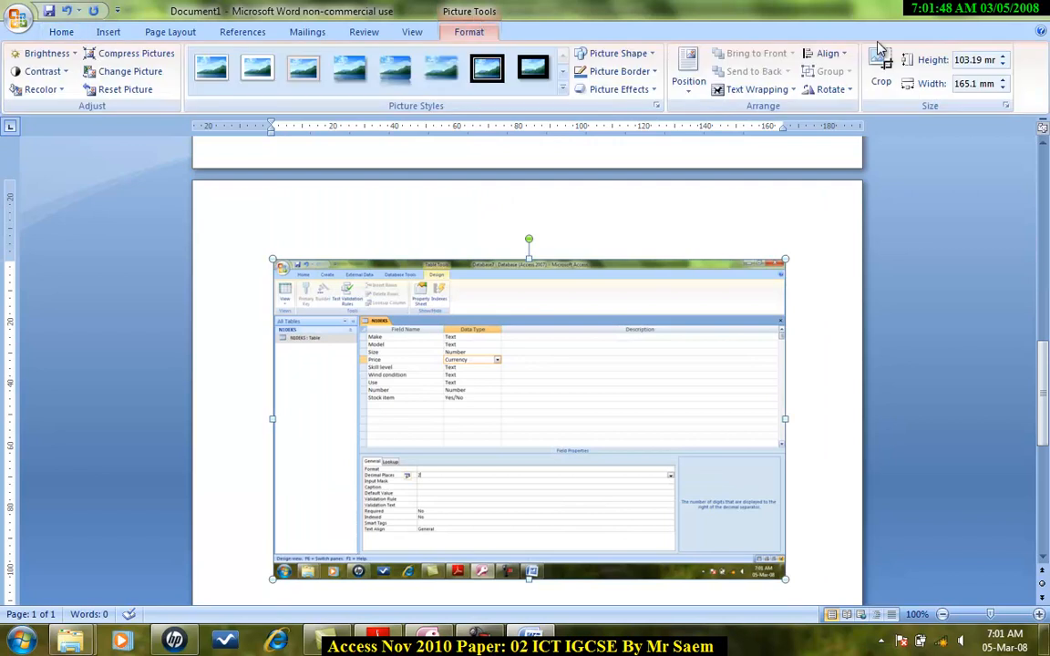
pyautogui.click(880, 65)
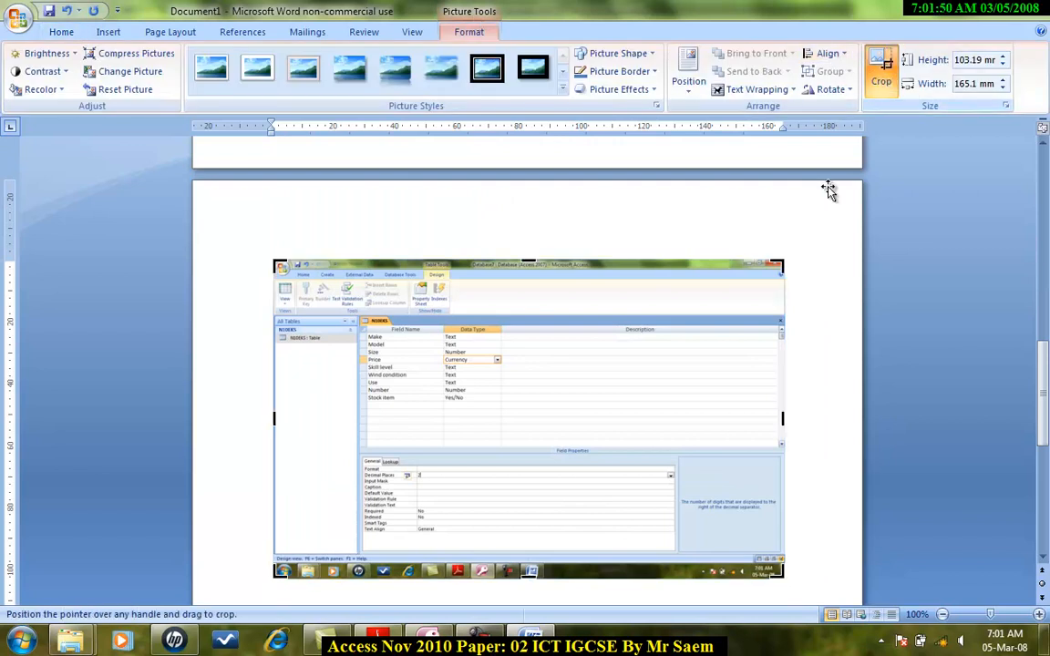
pyautogui.moveTo(783, 574); pyautogui.dragTo(506, 542)
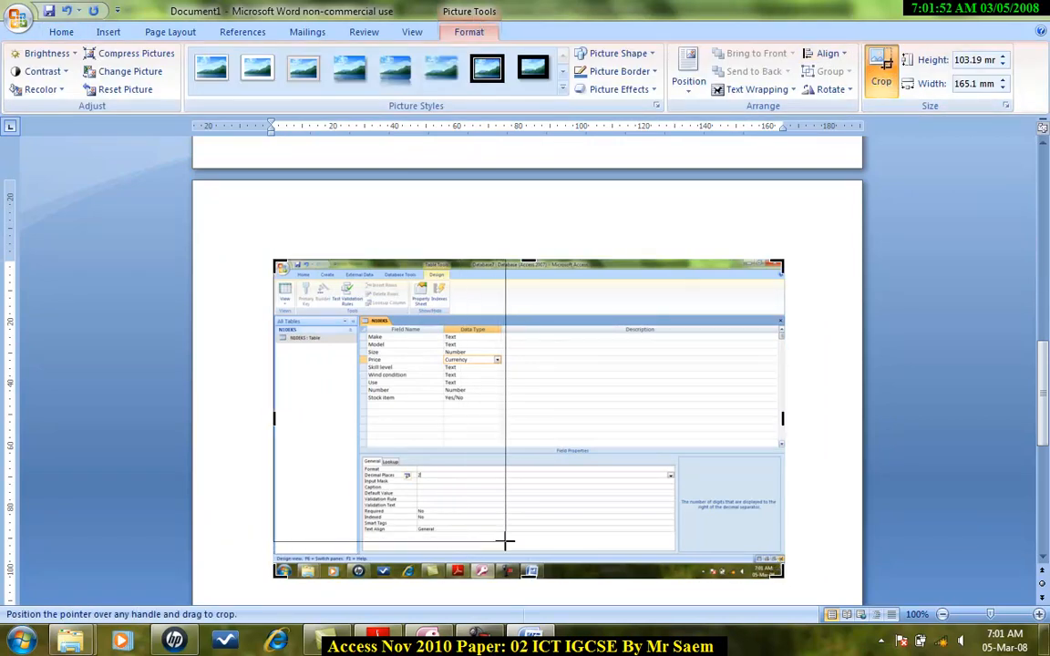
pyautogui.scroll(15, 429, 221)
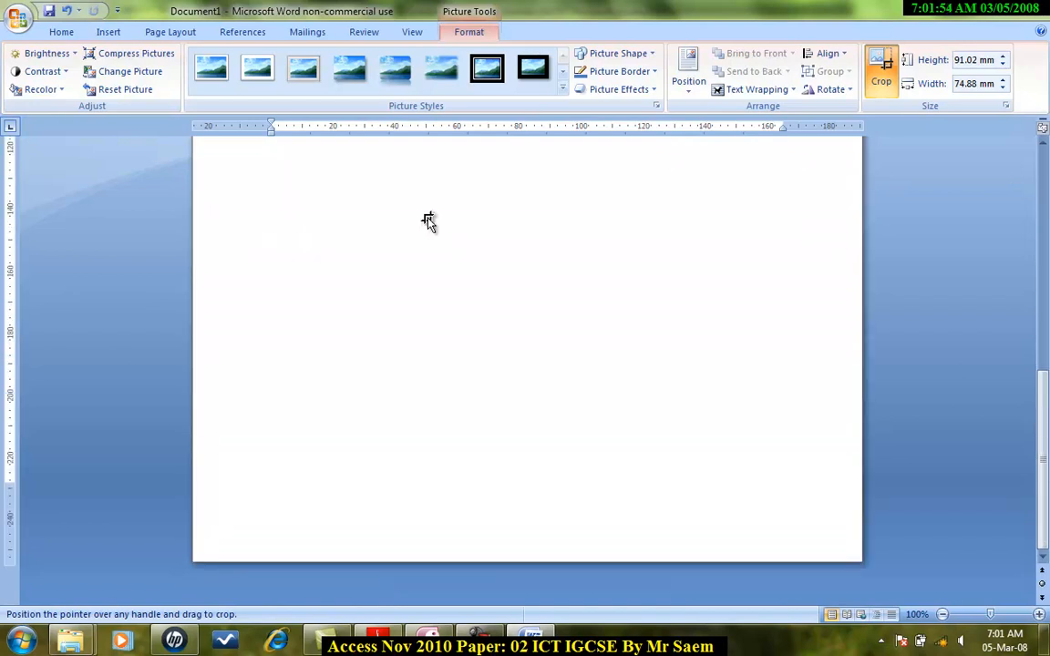
pyautogui.moveTo(549, 243); pyautogui.dragTo(623, 296)
pyautogui.click(781, 463)
# Resize the second screenshot to about 84 mm wide.
pyautogui.click(651, 451)
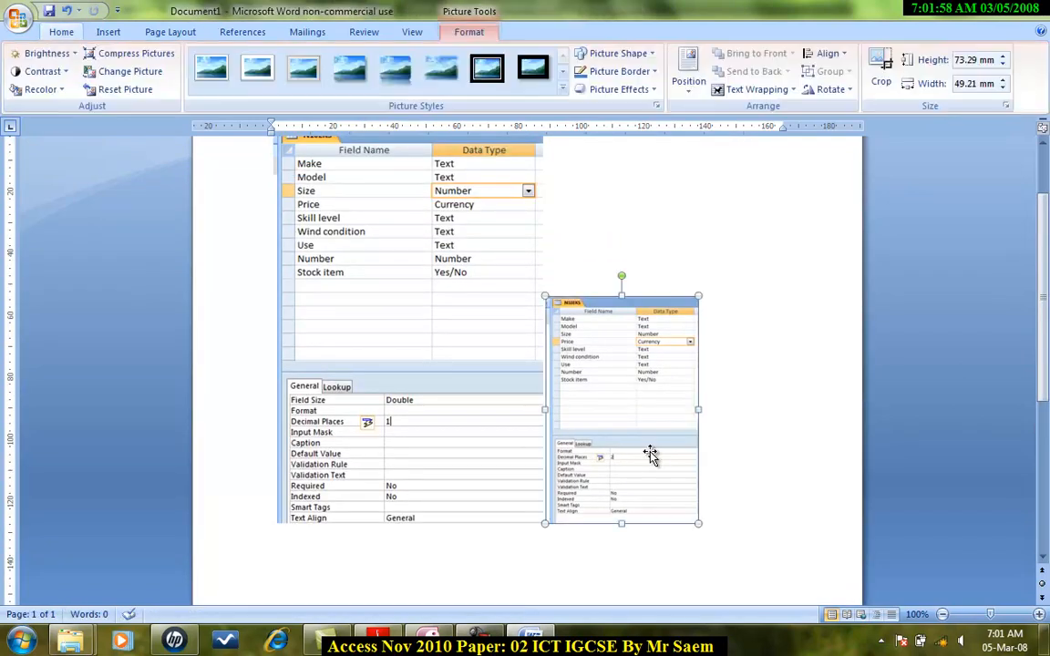
pyautogui.moveTo(698, 366); pyautogui.dragTo(804, 514)
pyautogui.scroll(10, 570, 457)
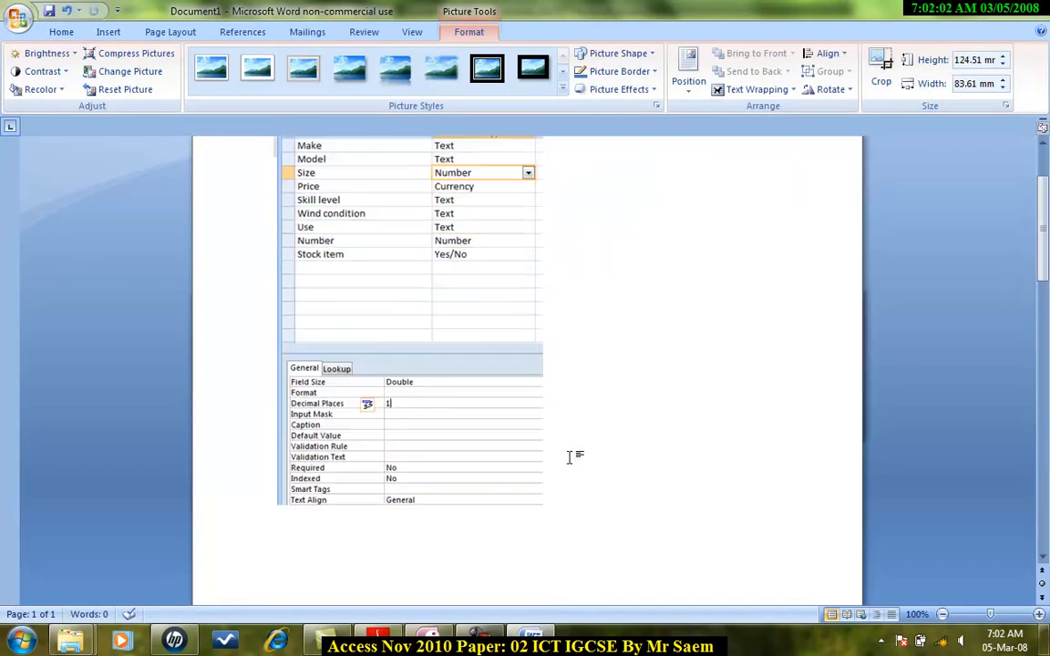
pyautogui.scroll(-5, 570, 458)
pyautogui.scroll(6, 570, 458)
pyautogui.scroll(-11, 571, 458)
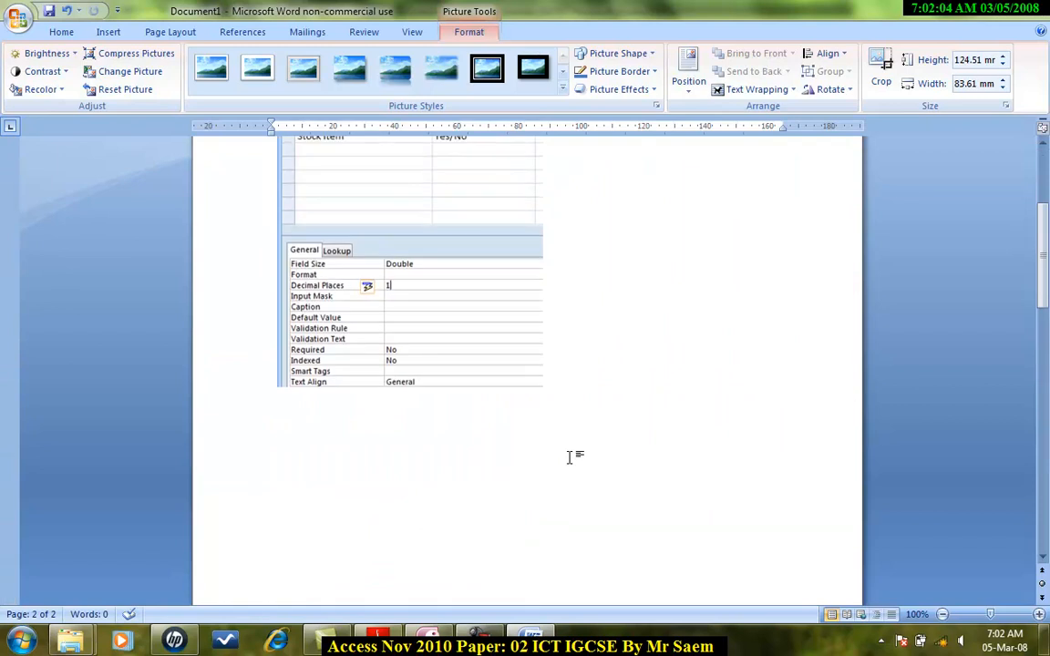
pyautogui.scroll(5, 569, 459)
# Insert a Blank (Three Columns) header and select its first text placeholder.
pyautogui.click(109, 32)
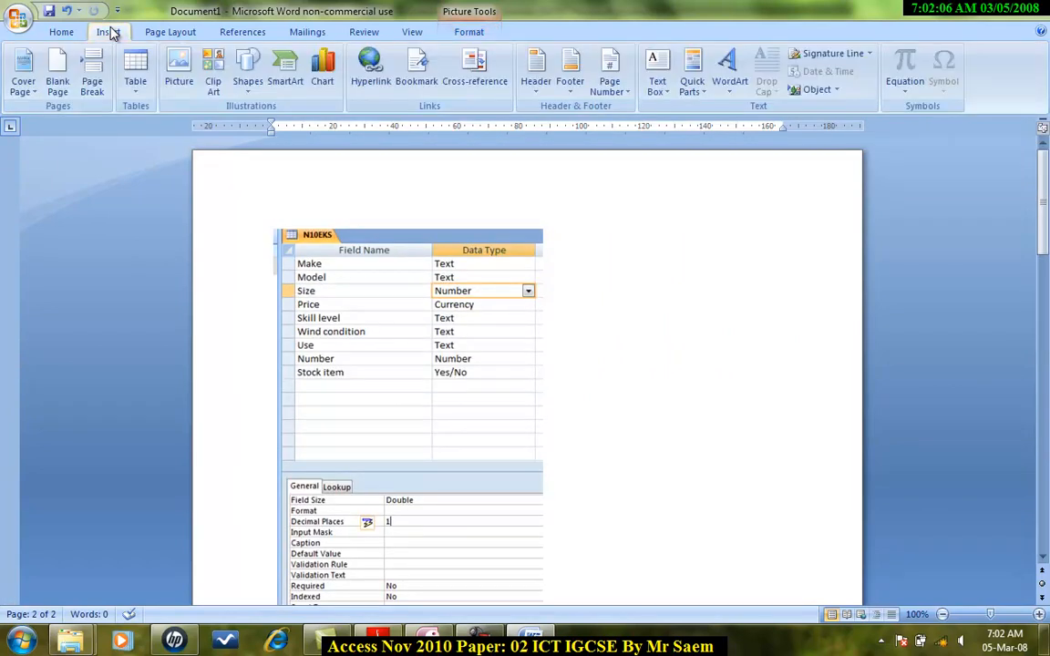
pyautogui.click(529, 92)
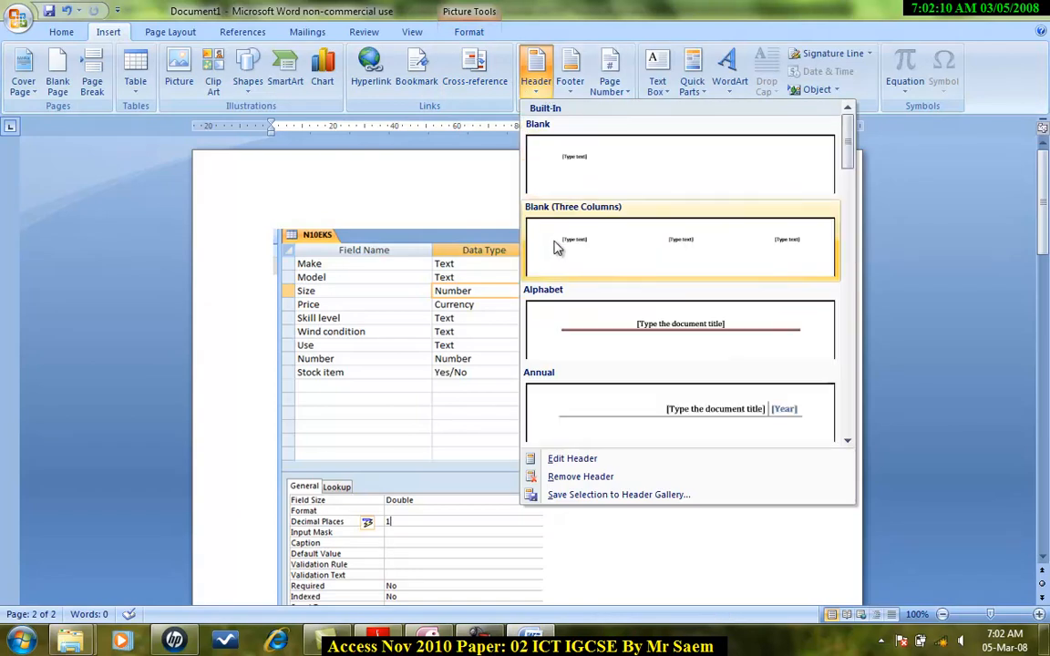
pyautogui.click(665, 242)
pyautogui.click(317, 197)
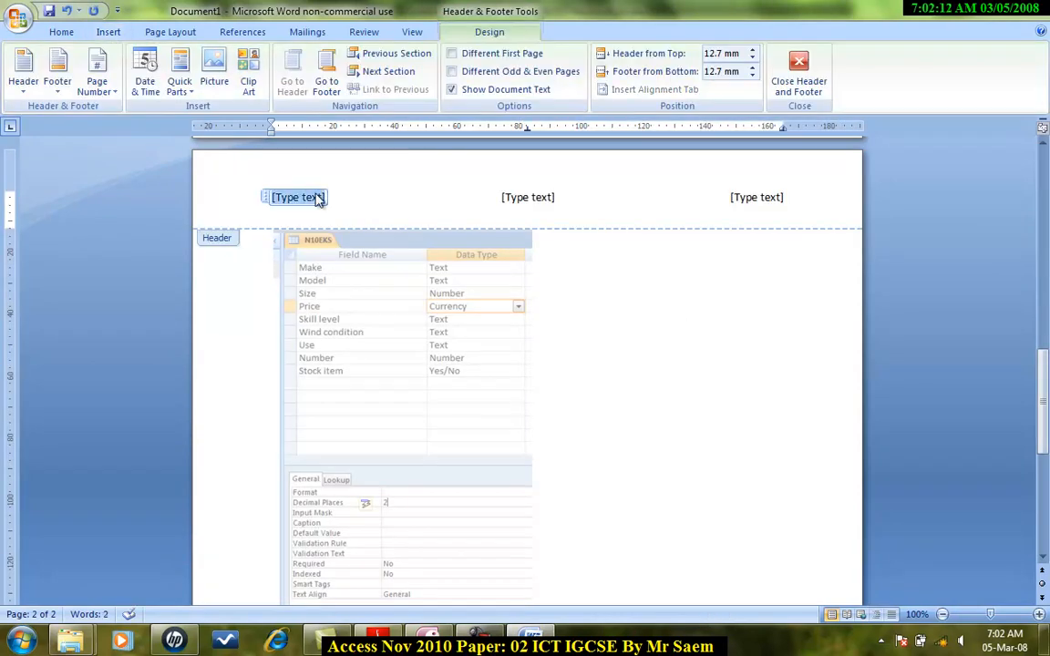
# Fill the three header placeholders with Name, Center Number and Candidate Number, then return to the document body.
pyautogui.write('Name')
pyautogui.click(533, 200)
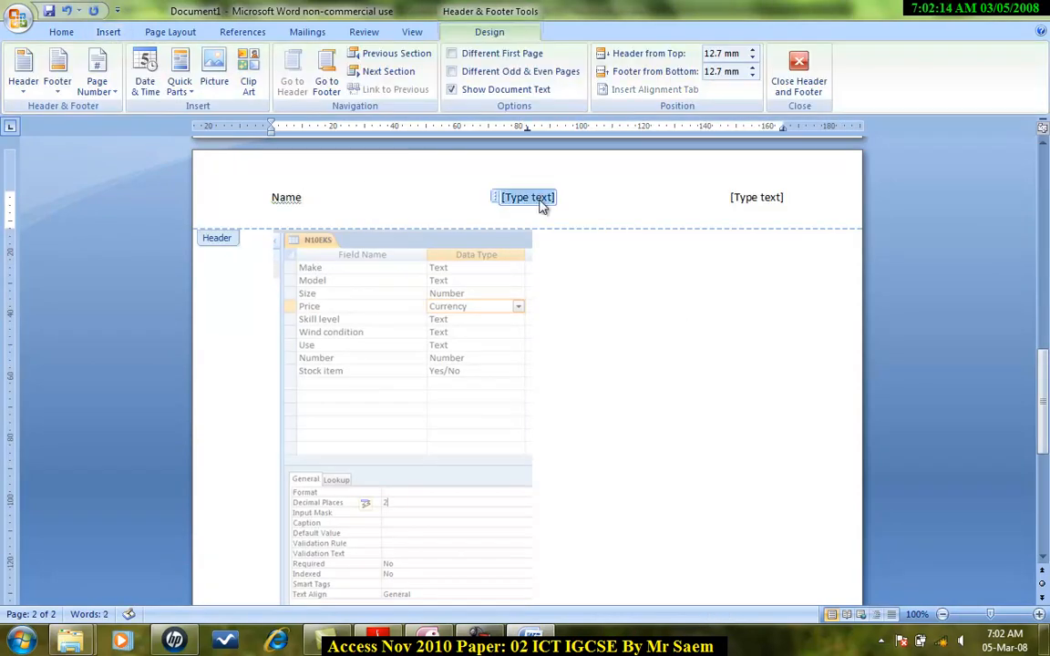
pyautogui.write('Ce')
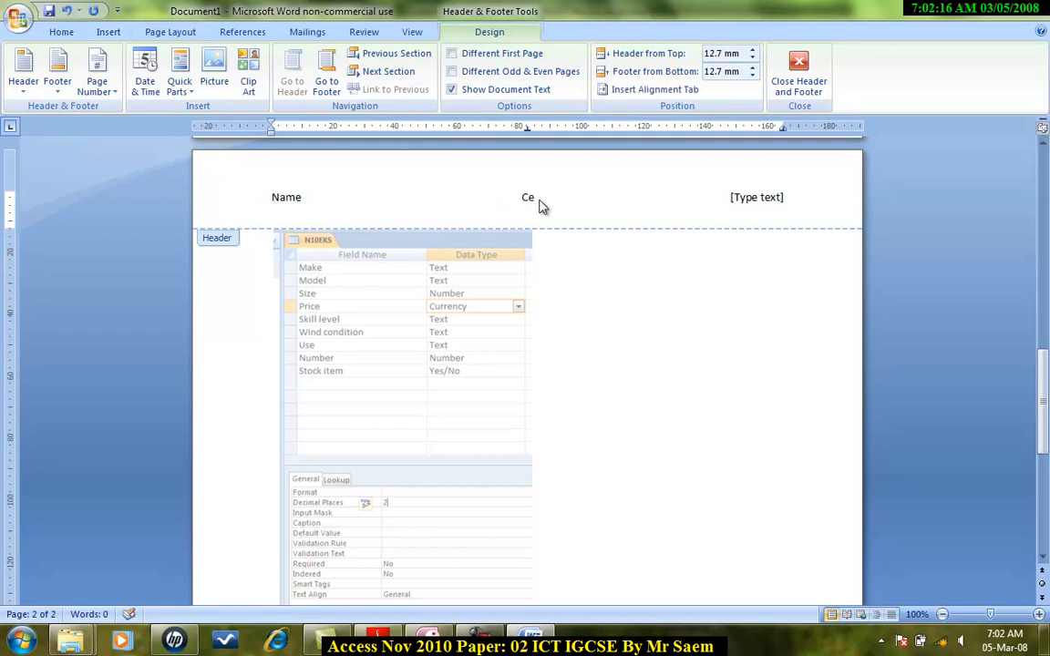
pyautogui.write('bter Number')
pyautogui.click(774, 197)
pyautogui.write('Candidate ')
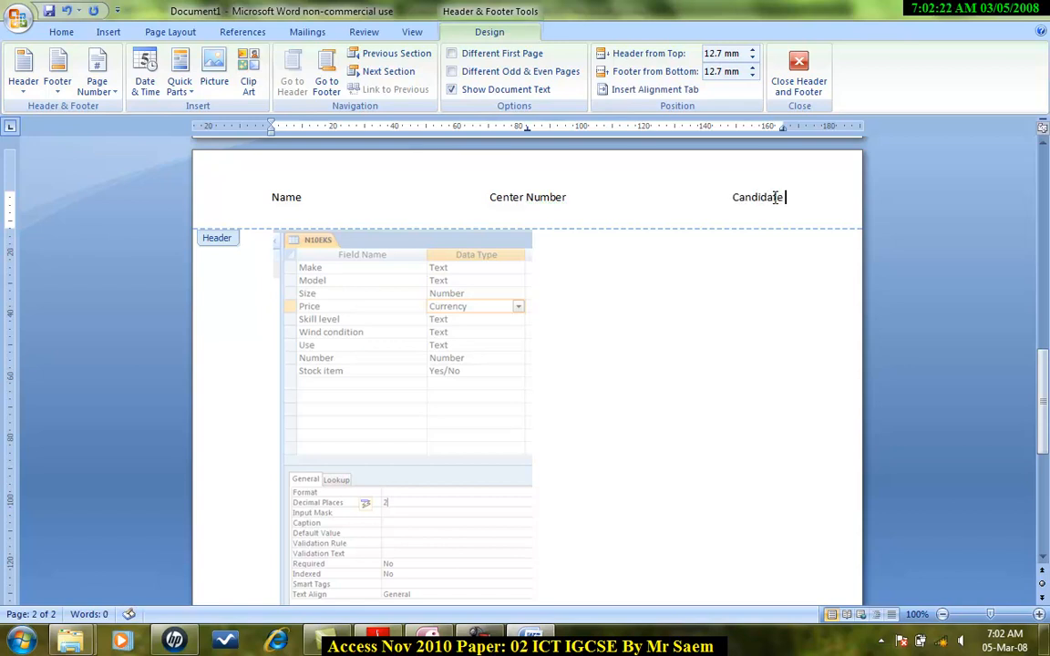
pyautogui.write('Numnber')
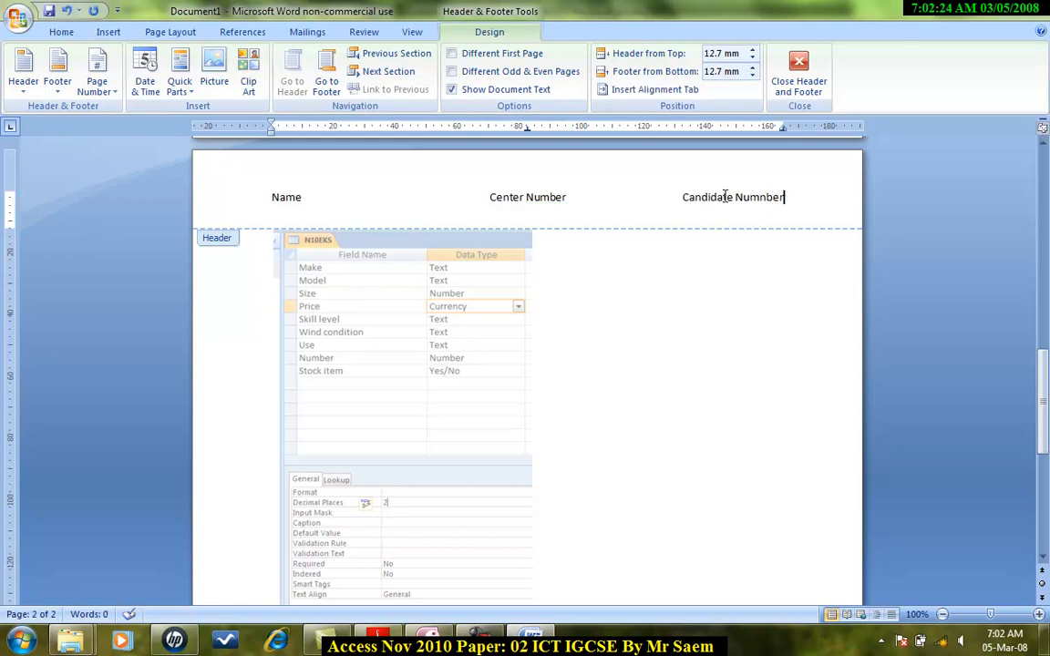
pyautogui.press('BackSpace')
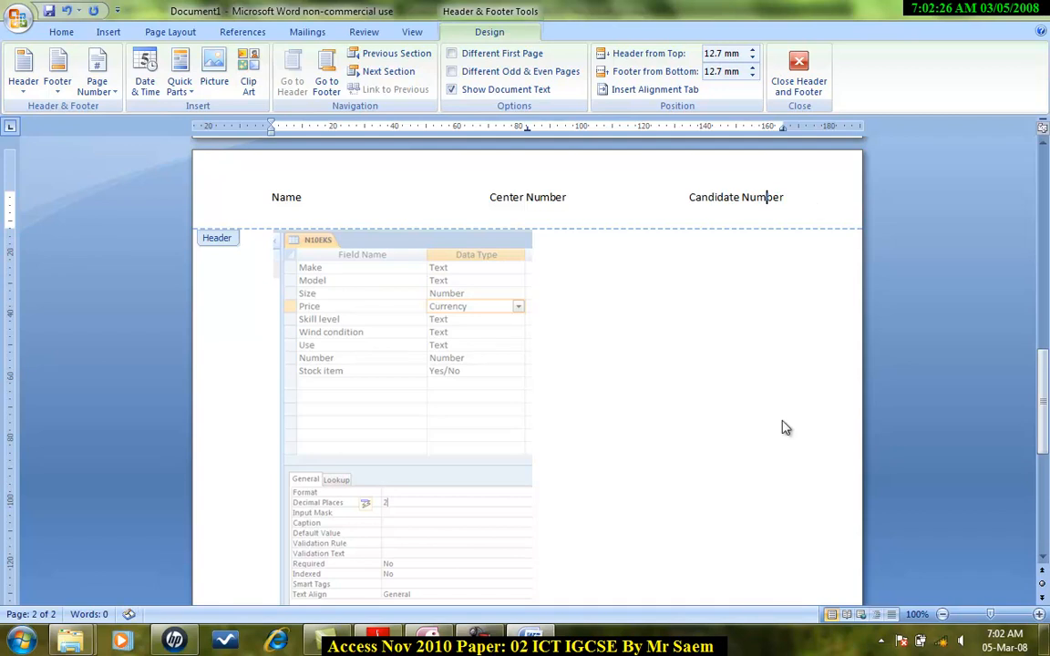
pyautogui.doubleClick(602, 414)
# Review the question paper's instructions for the screenshot printout and the three records to insert.
pyautogui.click(982, 7)
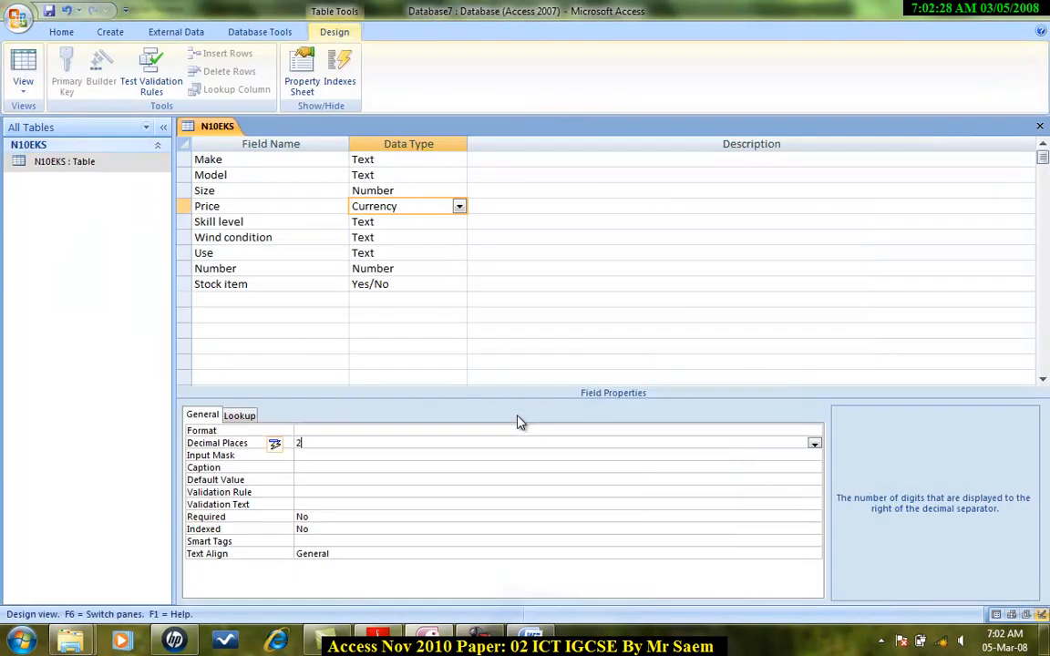
pyautogui.click(378, 638)
pyautogui.scroll(-1, 407, 399)
pyautogui.scroll(-3, 408, 401)
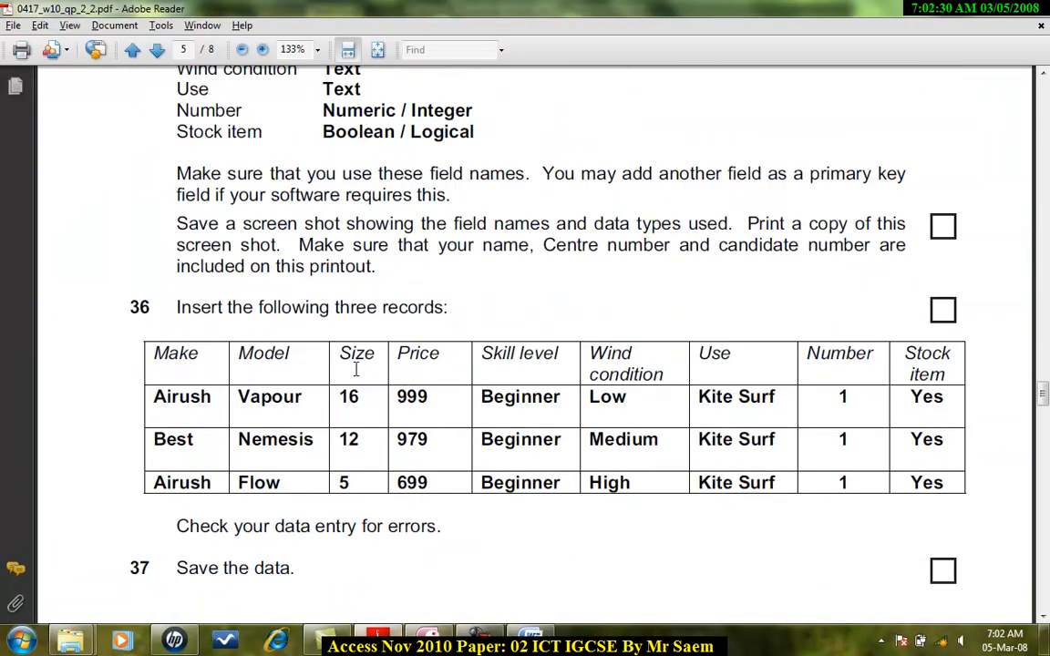
pyautogui.scroll(-2, 346, 327)
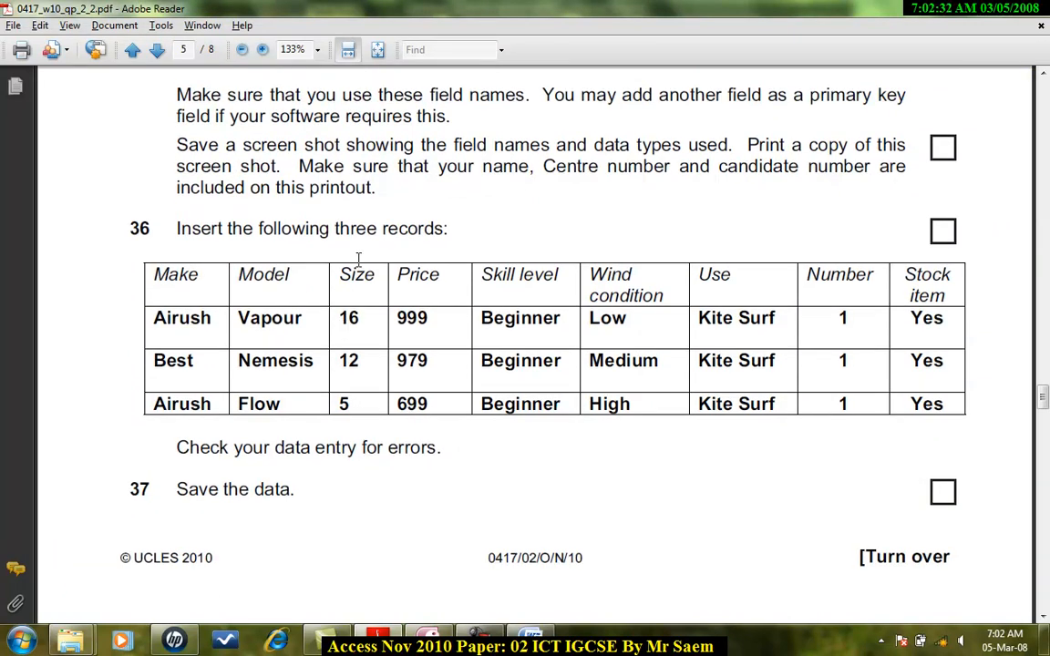
pyautogui.click(347, 645)
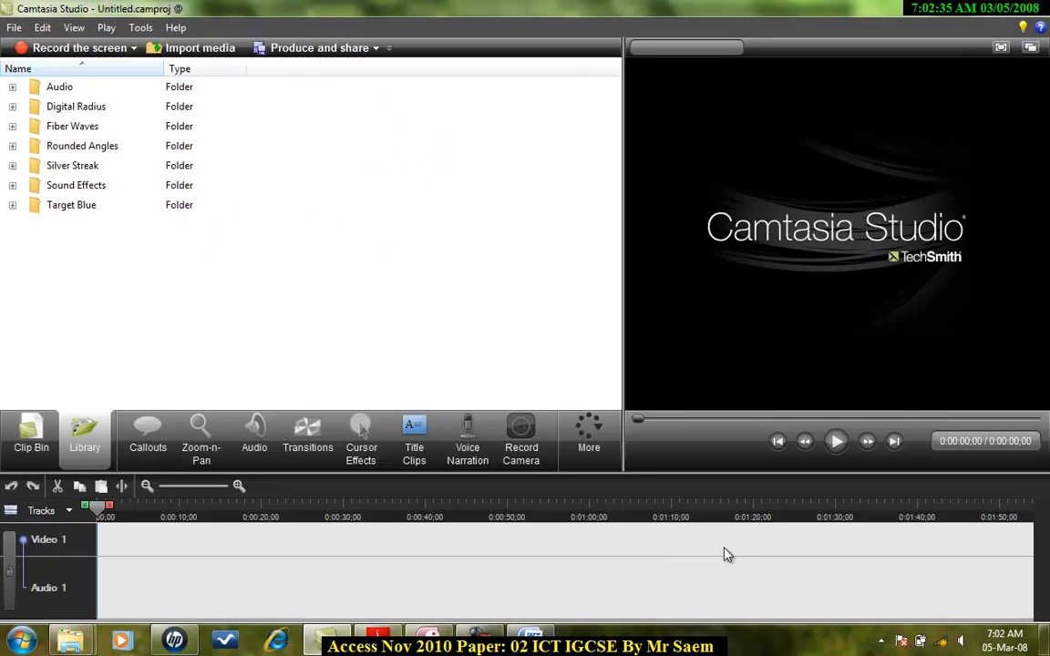
pyautogui.click(991, 7)
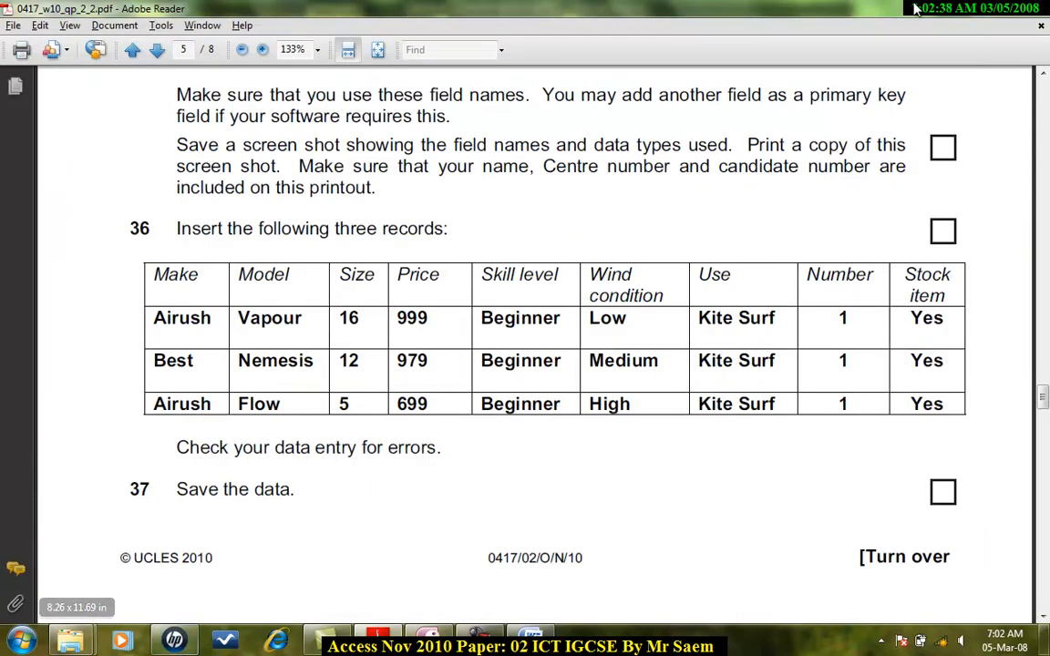
pyautogui.click(977, 11)
pyautogui.click(977, 10)
pyautogui.click(977, 11)
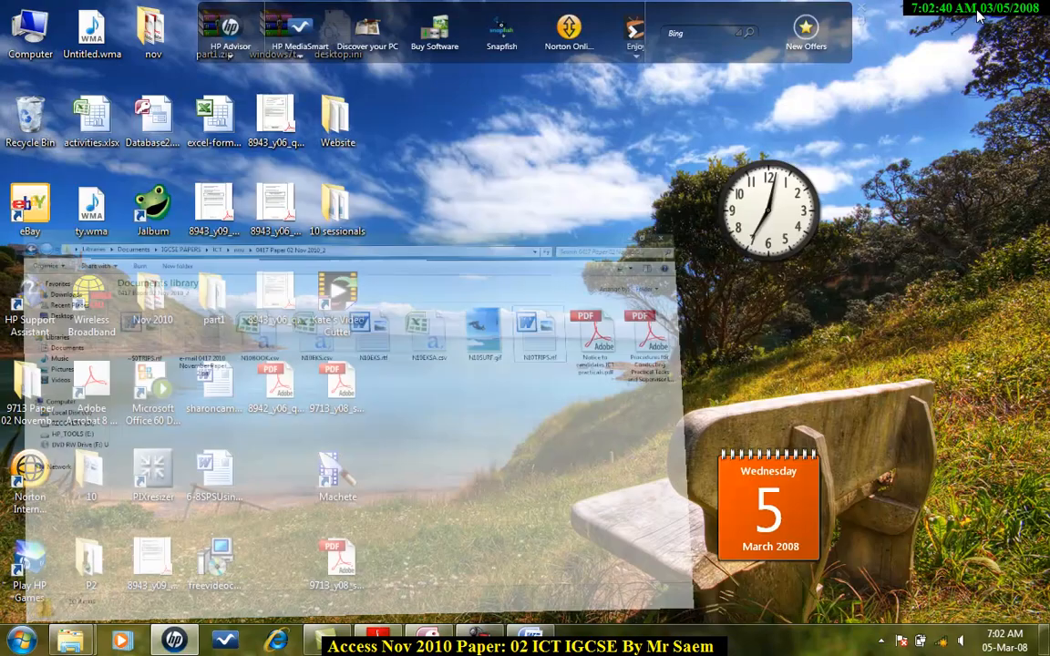
pyautogui.click(455, 644)
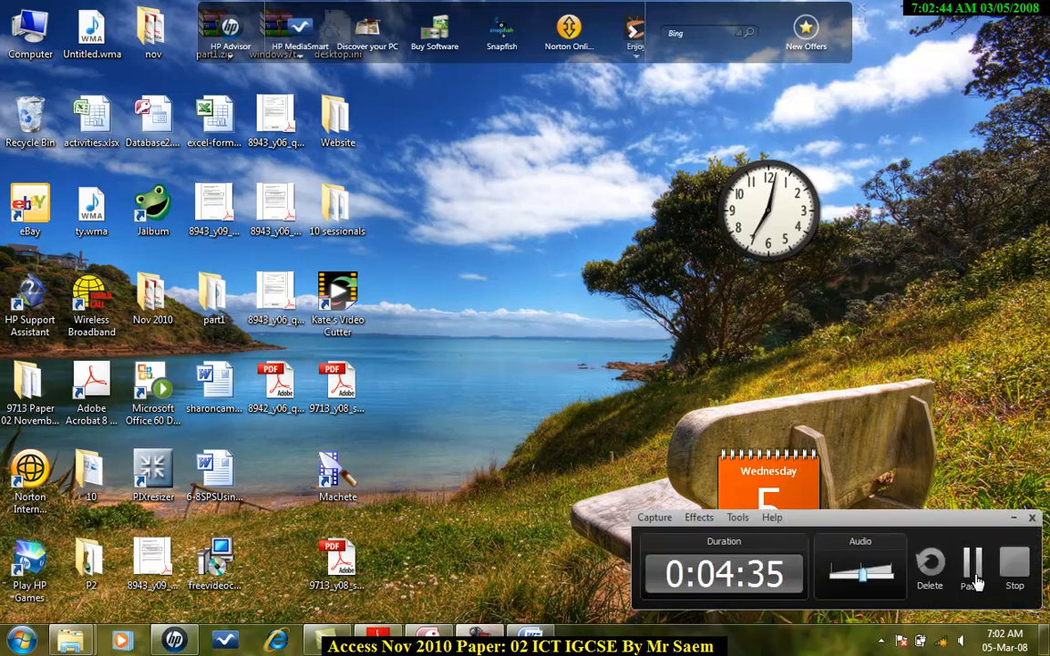
pyautogui.click(974, 574)
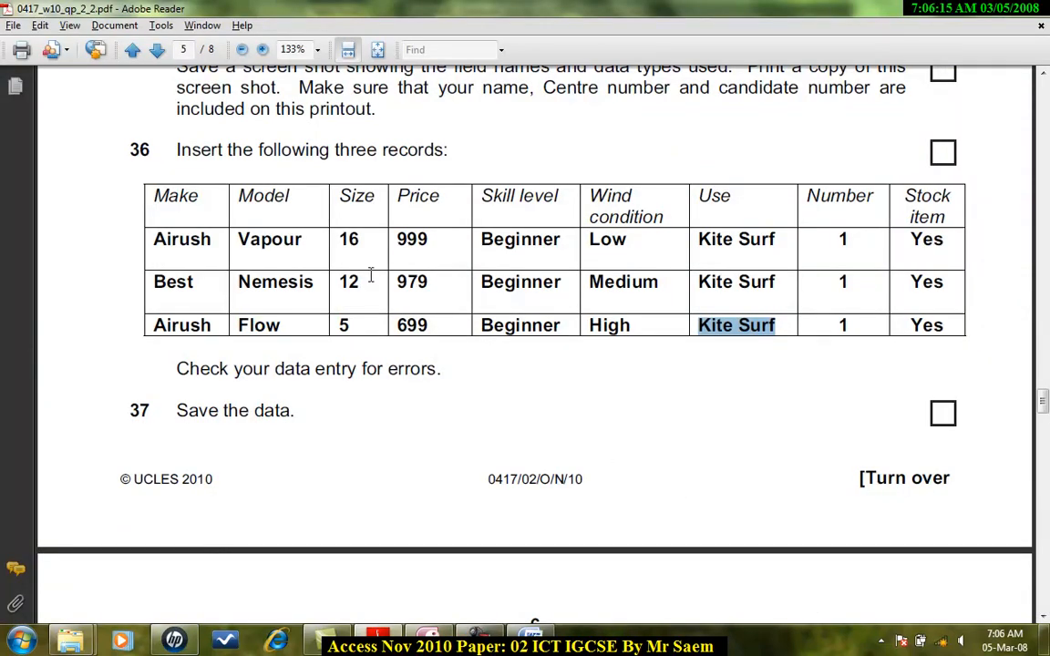
# Select the three new Airush, Best and Airush records in the datasheet and paste a screenshot of it into the Word document.
pyautogui.click(421, 648)
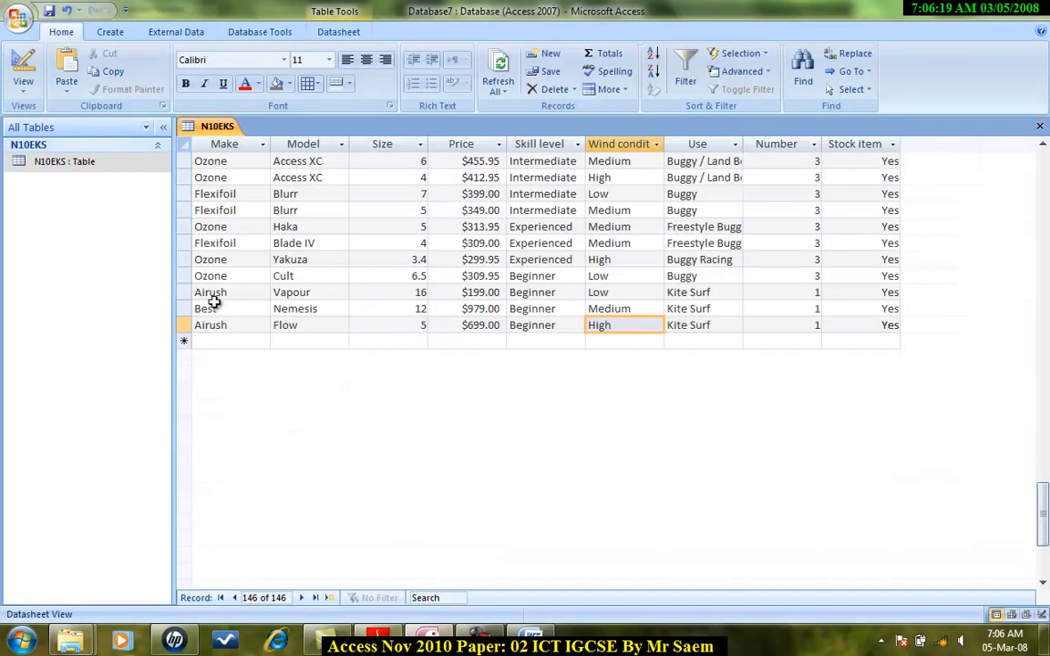
pyautogui.moveTo(188, 276); pyautogui.dragTo(266, 320)
pyautogui.moveTo(185, 293); pyautogui.dragTo(208, 326)
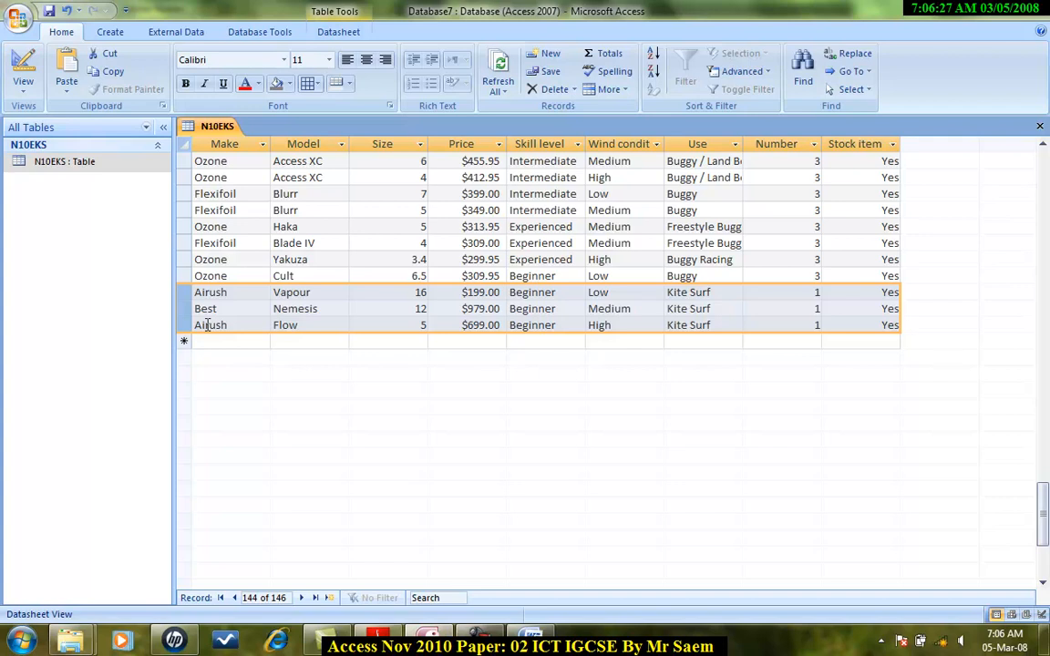
pyautogui.click(540, 639)
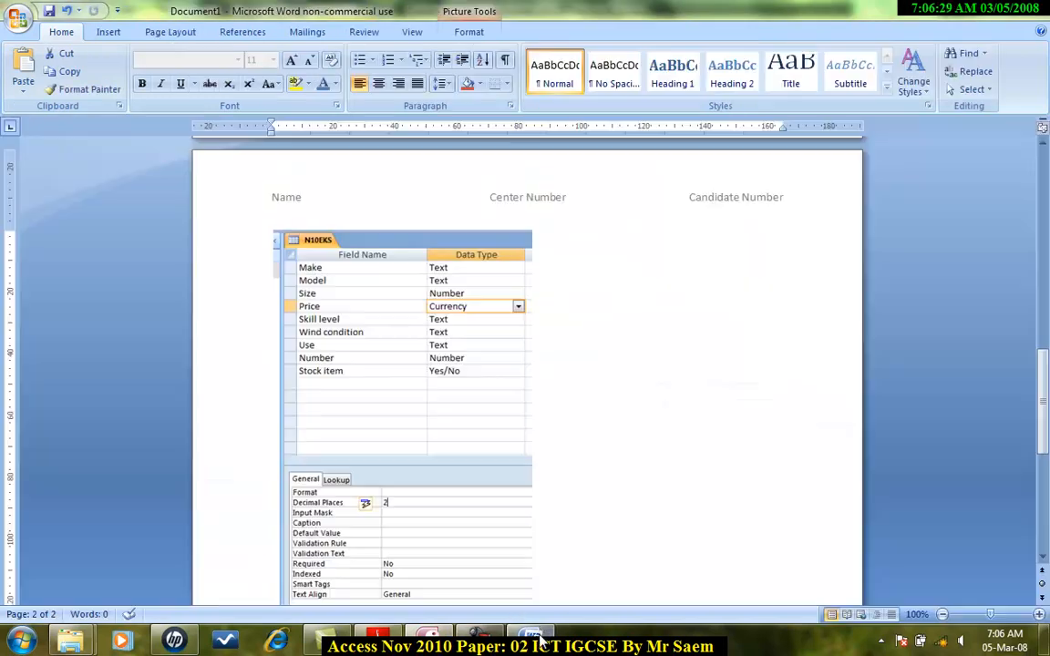
pyautogui.scroll(-7, 608, 520)
pyautogui.click(565, 411)
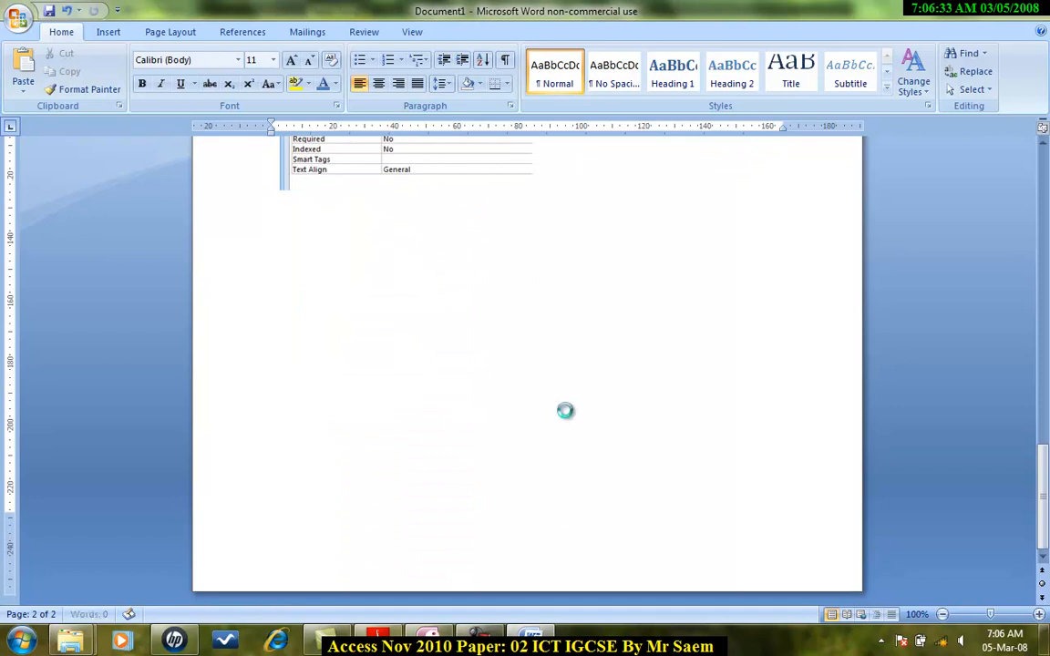
pyautogui.hotkey('ctrl', 'v')
pyautogui.click(544, 418)
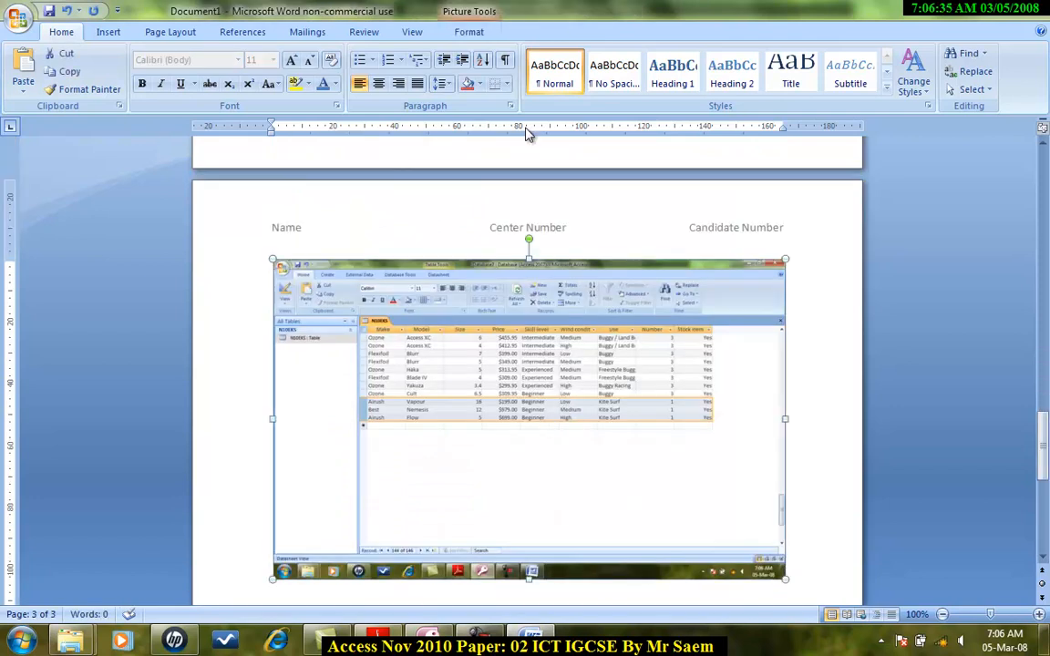
# Crop the pasted datasheet screenshot down to the three new records.
pyautogui.click(470, 30)
pyautogui.click(880, 66)
pyautogui.moveTo(781, 577); pyautogui.dragTo(719, 434)
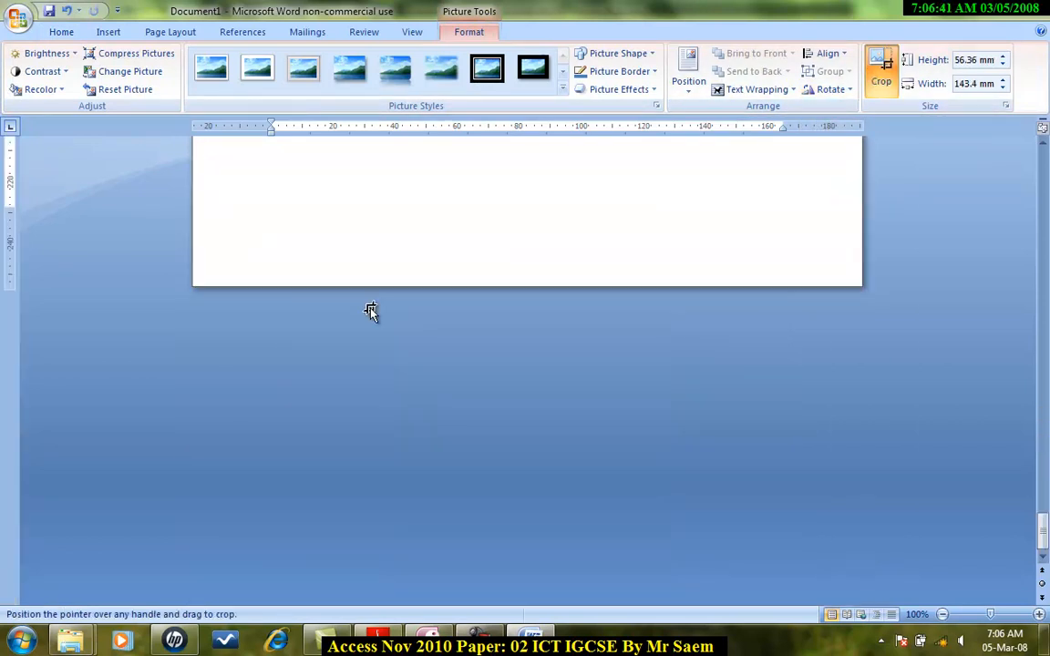
pyautogui.moveTo(281, 181); pyautogui.dragTo(358, 313)
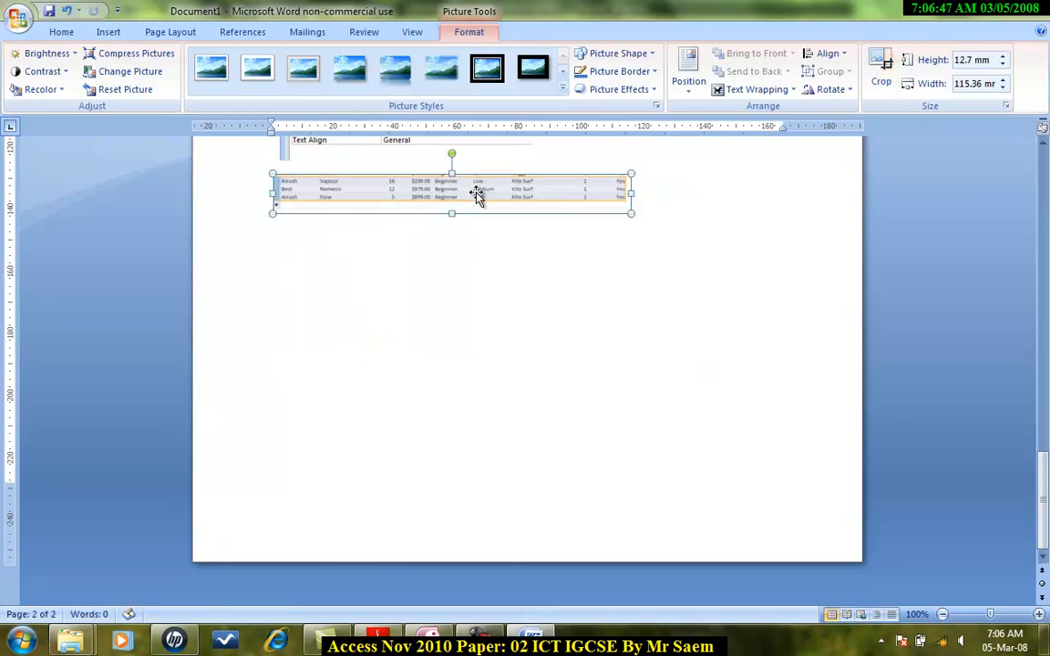
# Enlarge the cropped records screenshot to about 175 mm wide.
pyautogui.moveTo(633, 219); pyautogui.dragTo(656, 237)
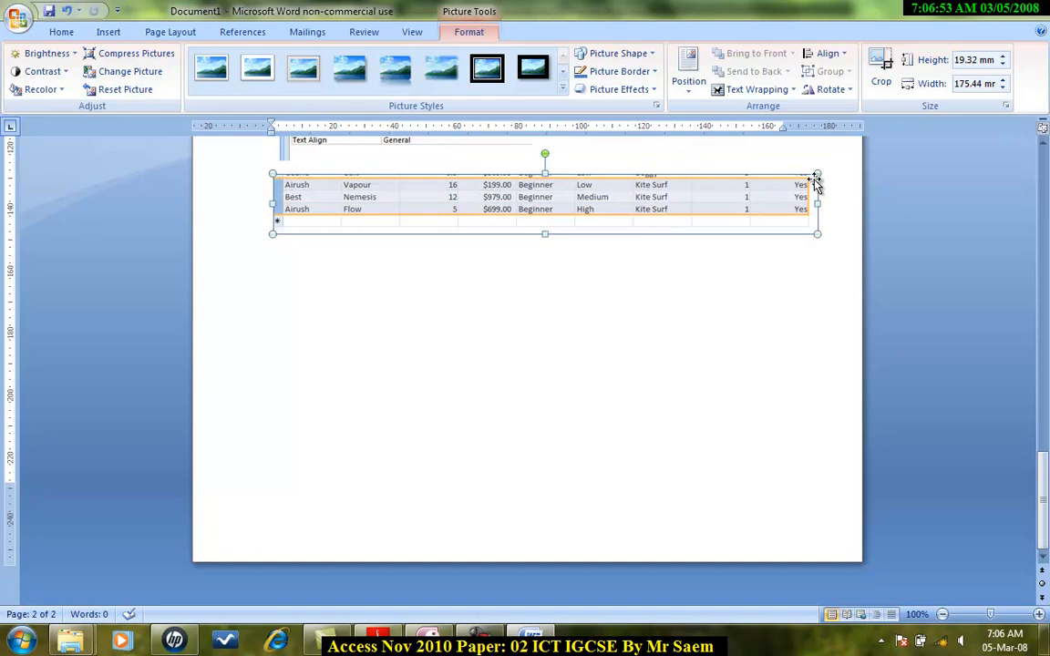
pyautogui.scroll(1, 734, 161)
pyautogui.click(651, 192)
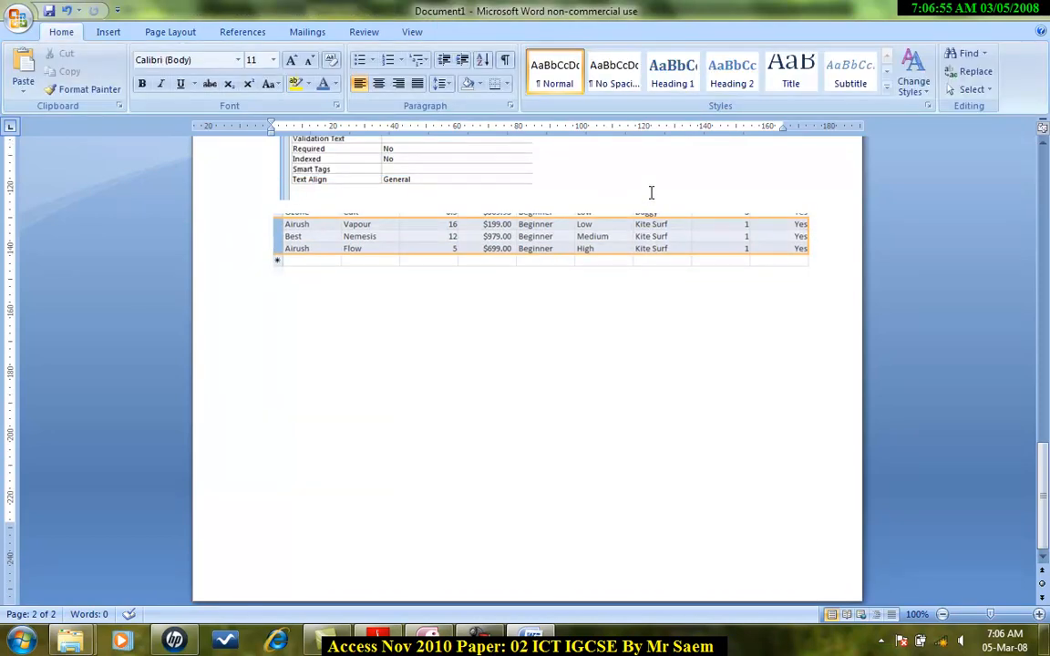
# Add a "Data Entry" caption line above the records screenshot.
pyautogui.press('Return')
pyautogui.write('Data')
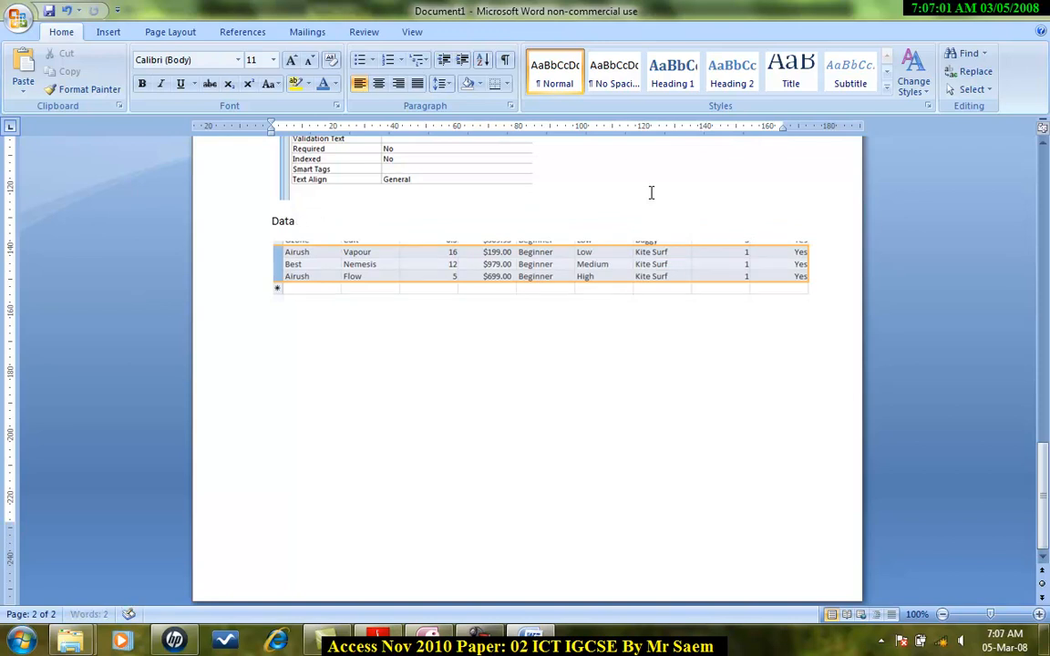
pyautogui.write('Entry')
# Add the caption "Screen Dump for Currency as 2dp" above the field list screenshot.
pyautogui.scroll(9, 651, 192)
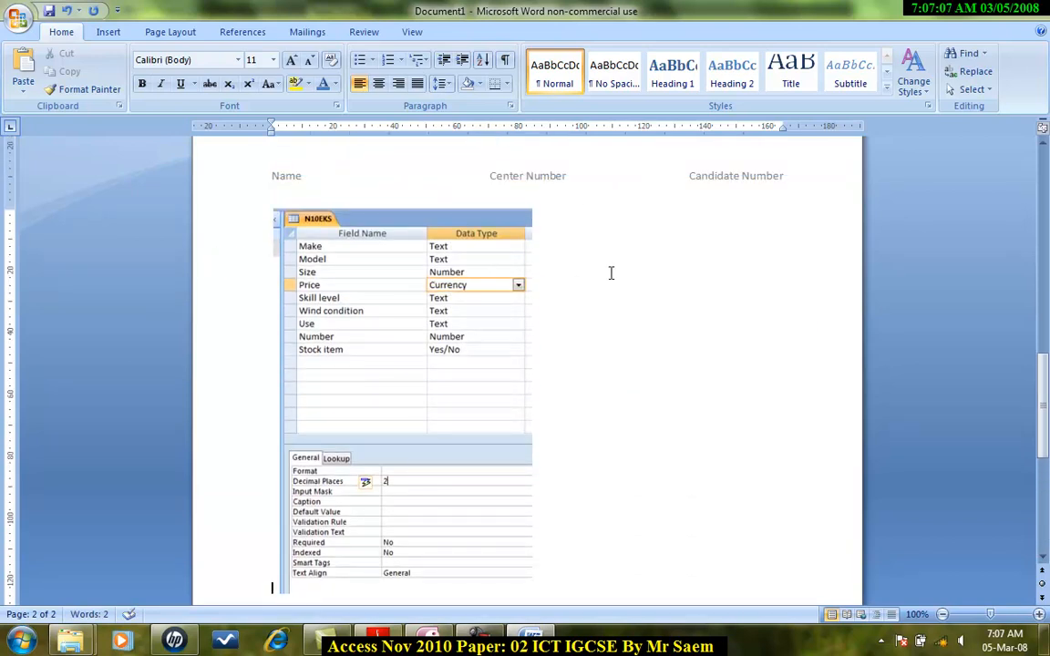
pyautogui.scroll(6, 319, 209)
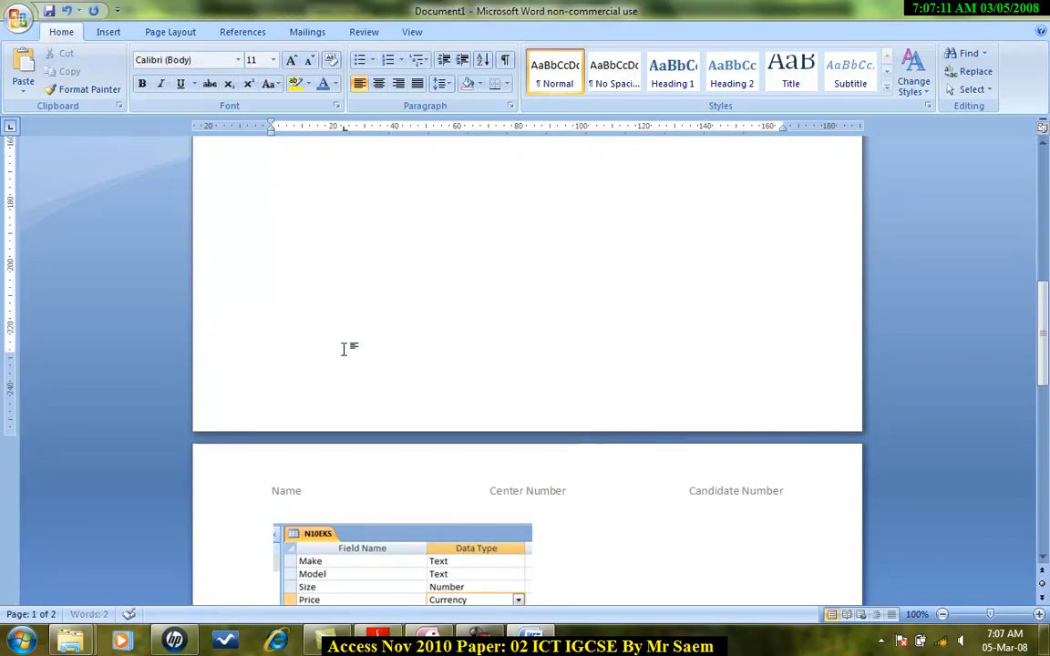
pyautogui.press('Return')
pyautogui.scroll(-5, 347, 363)
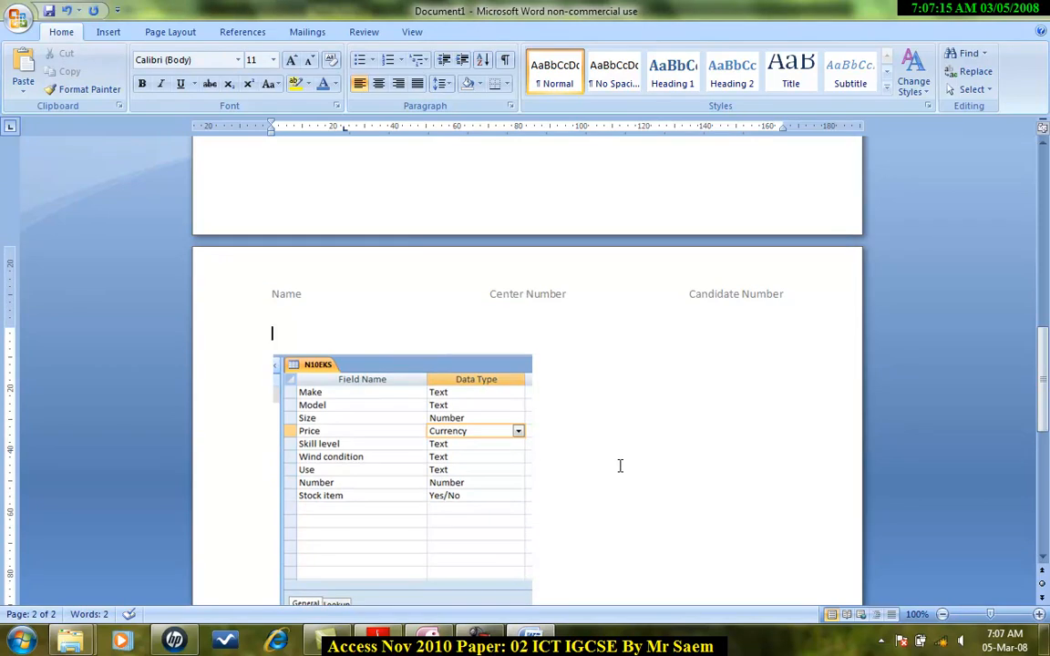
pyautogui.write('Data')
pyautogui.write('Scr')
pyautogui.press('BackSpace')
pyautogui.press('BackSpace')
pyautogui.press('BackSpace')
pyautogui.write('een Dump for Curren')
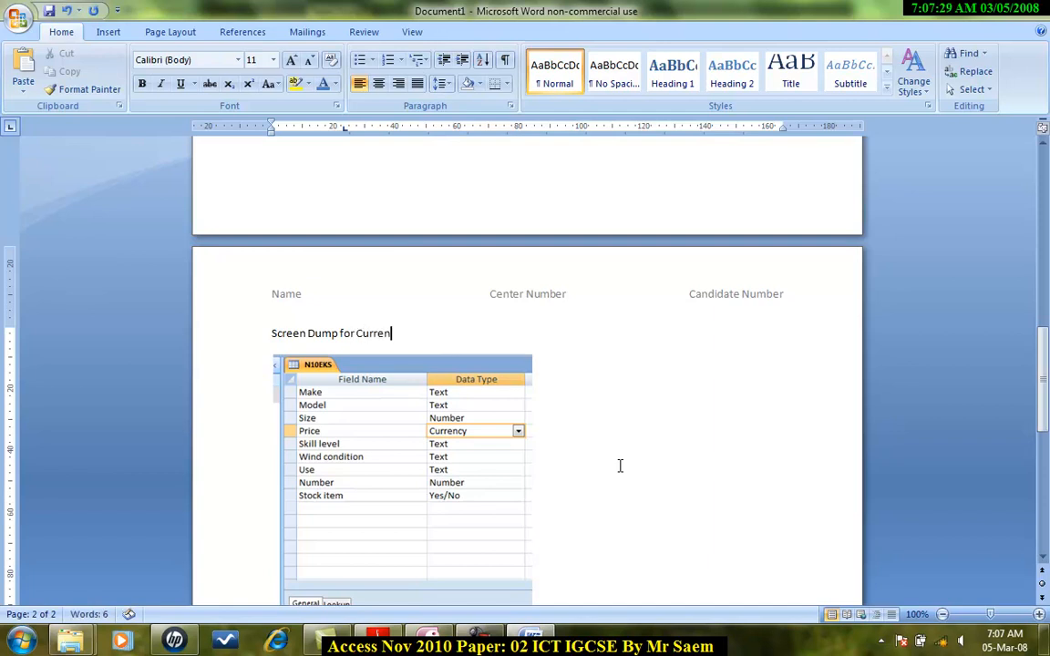
pyautogui.write('cy as')
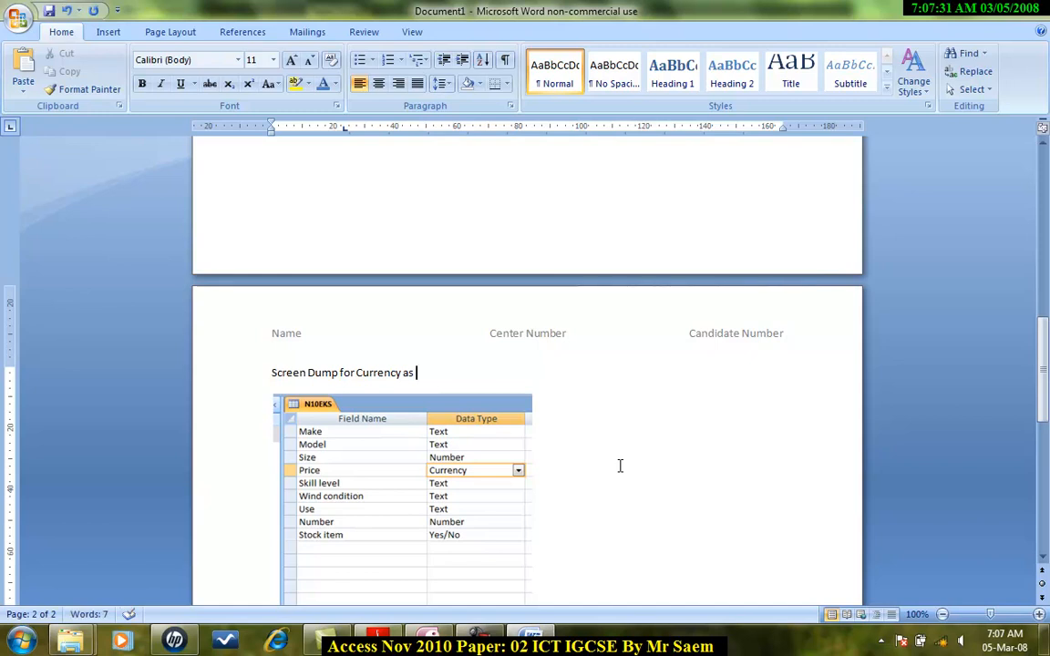
pyautogui.write(' 2dp')
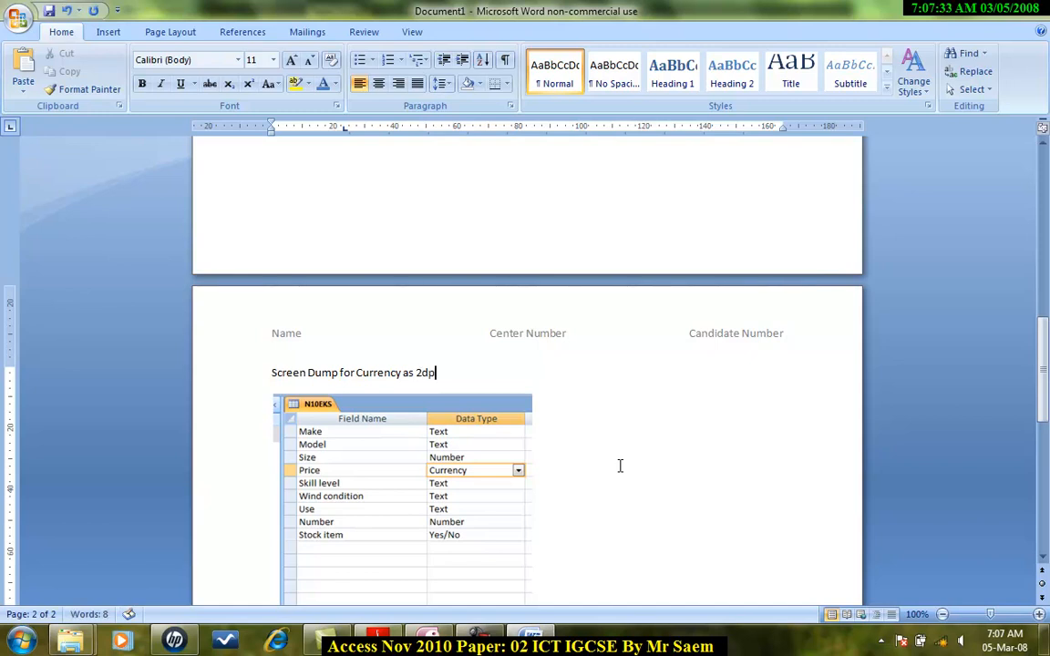
# Make the "Screen Dump for Currency as 2dp" and "Data Entry" captions bold.
pyautogui.scroll(10, 620, 466)
pyautogui.scroll(2, 464, 375)
pyautogui.scroll(-12, 431, 534)
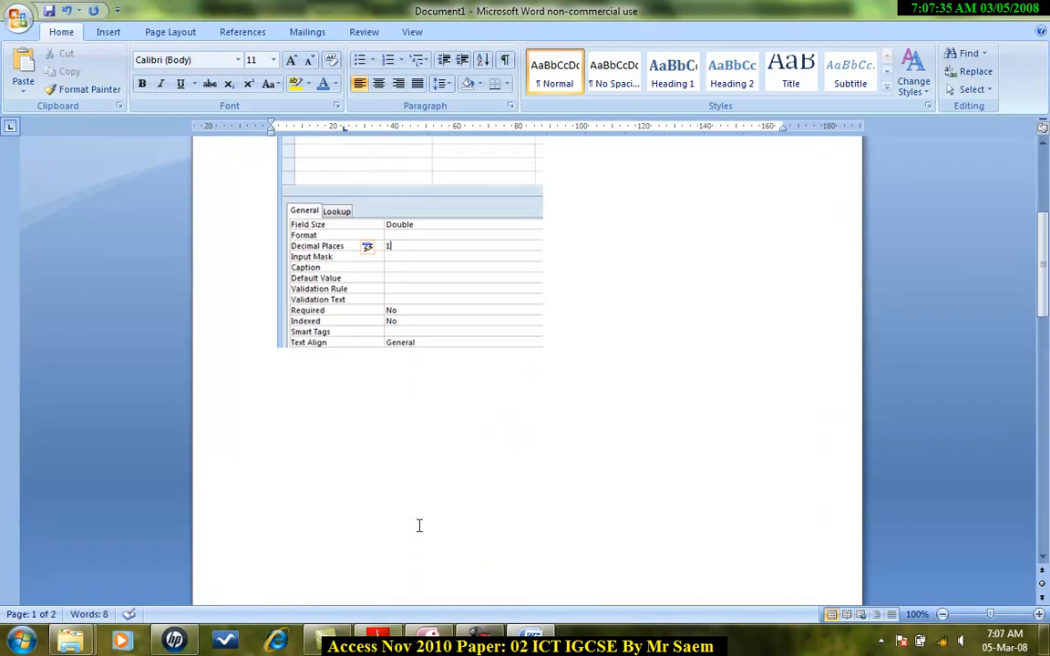
pyautogui.moveTo(442, 289); pyautogui.dragTo(271, 289)
pyautogui.click(142, 83)
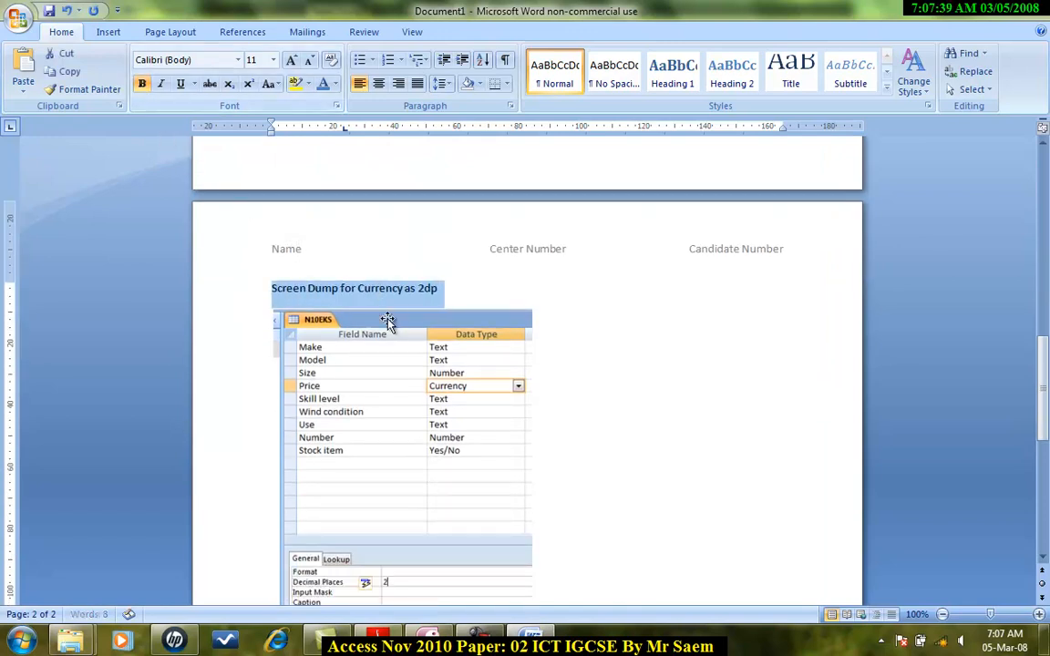
pyautogui.scroll(-6, 387, 321)
pyautogui.moveTo(330, 440); pyautogui.dragTo(284, 439)
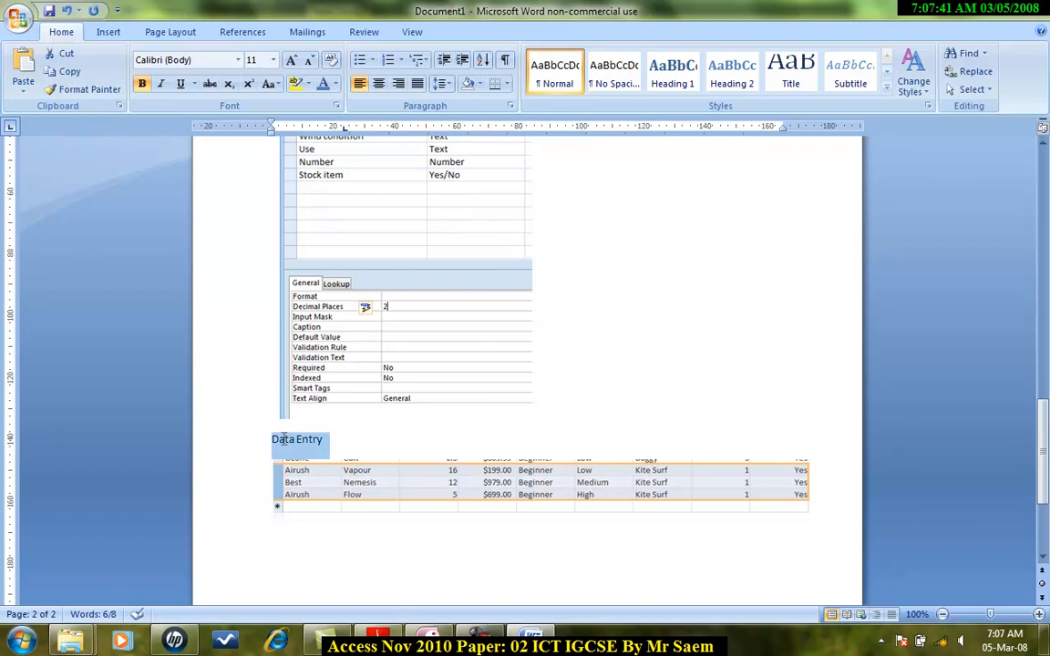
pyautogui.click(142, 82)
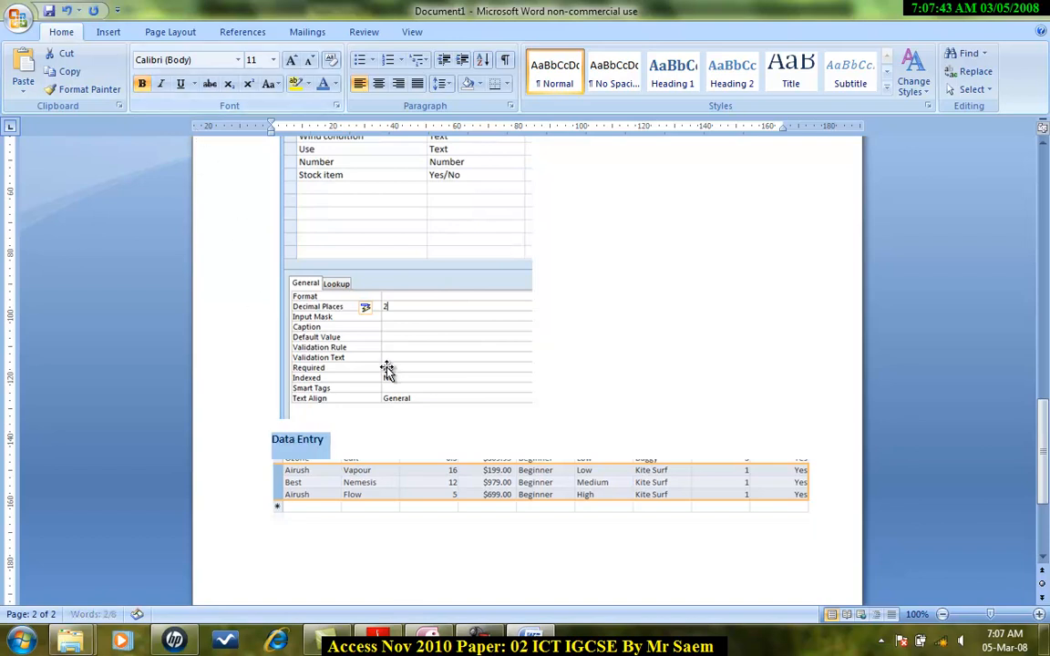
pyautogui.click(543, 386)
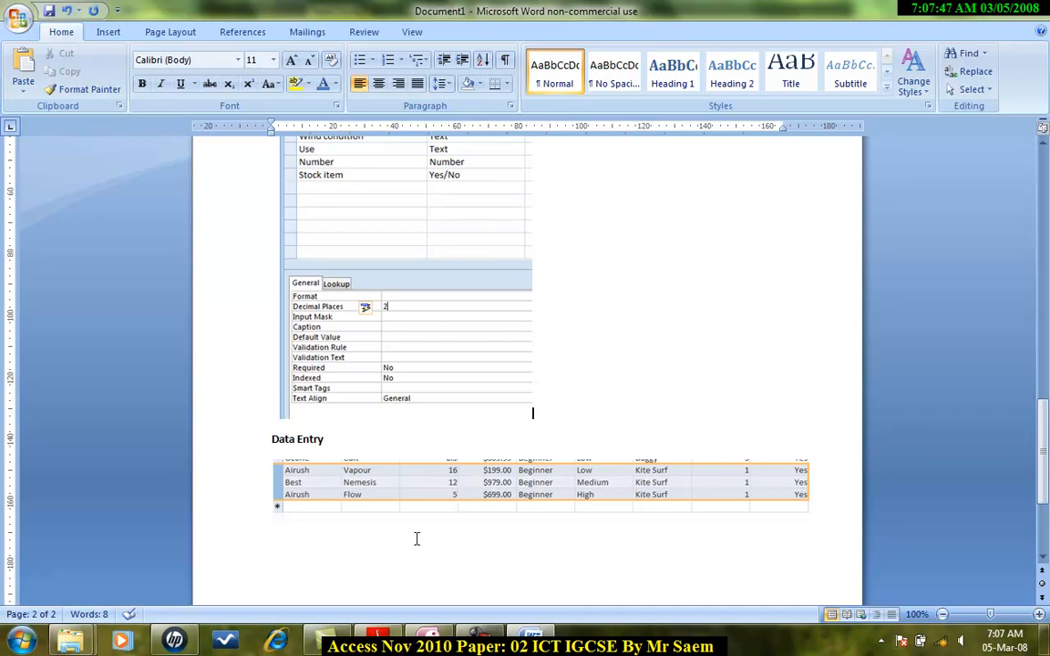
# Return to the question paper and scroll to the next task.
pyautogui.click(378, 638)
pyautogui.scroll(-5, 382, 374)
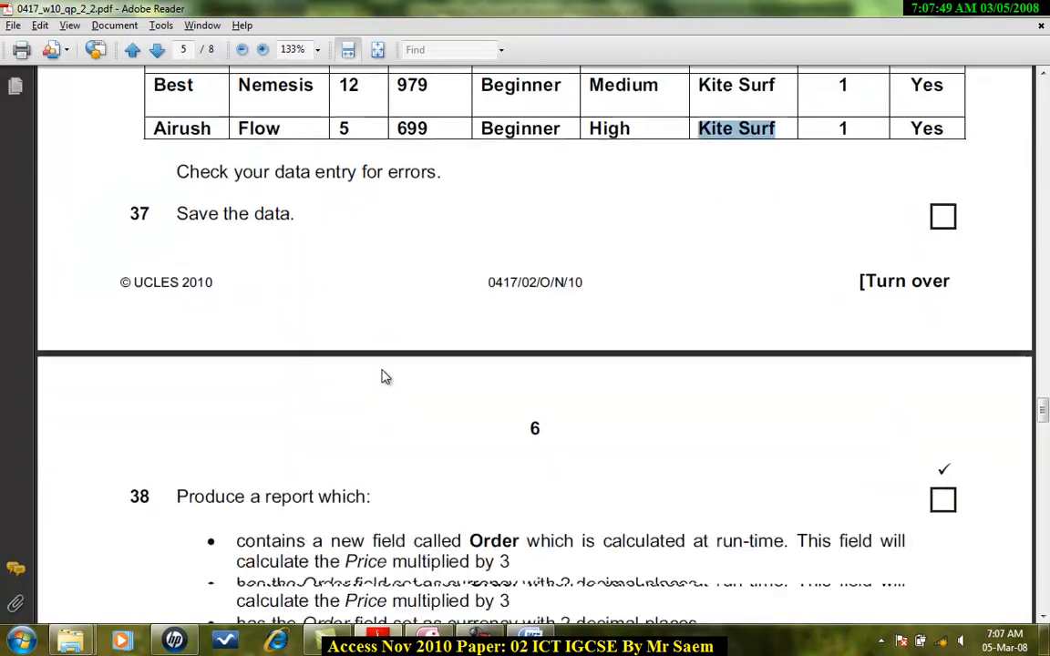
# Close the N10EKS table and start a new query in Design view based on the N10EKS table.
pyautogui.scroll(-6, 283, 276)
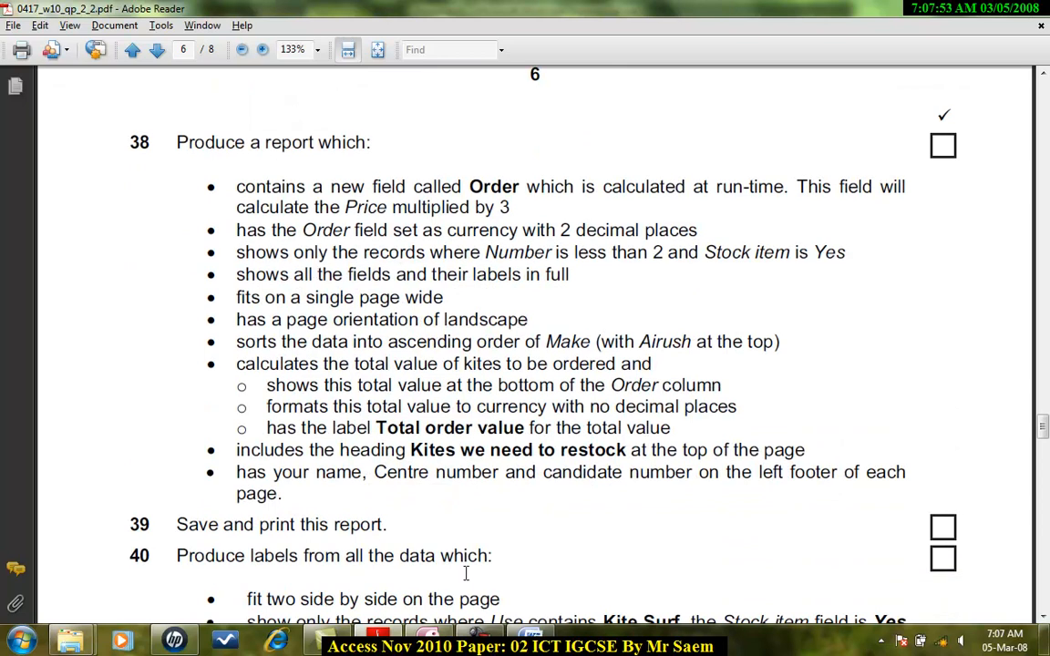
pyautogui.click(476, 640)
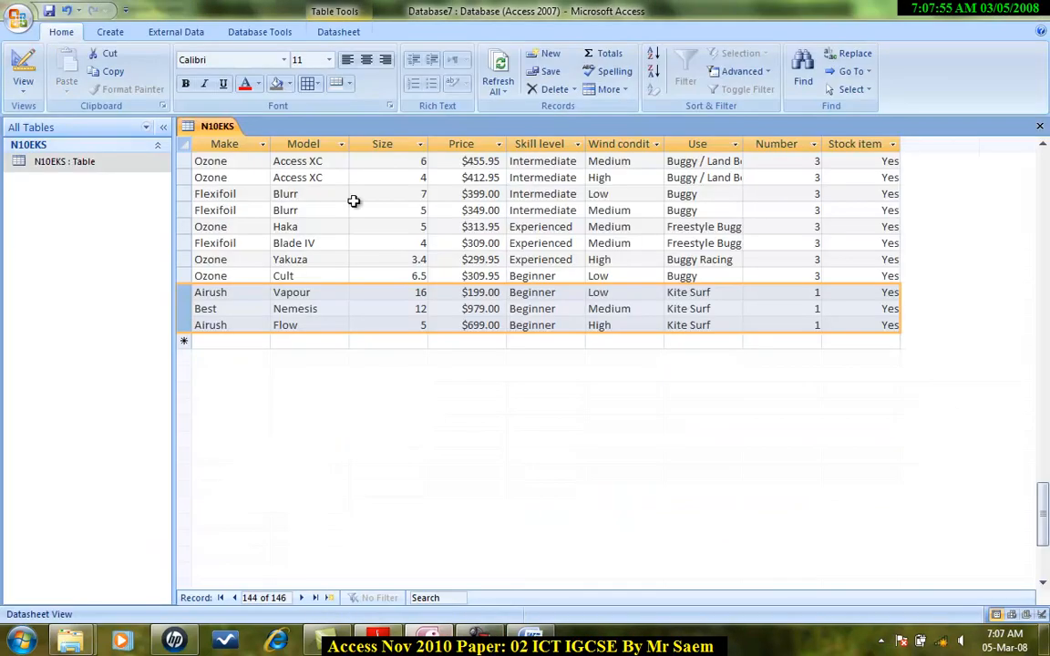
pyautogui.click(1042, 127)
pyautogui.click(113, 33)
pyautogui.click(629, 82)
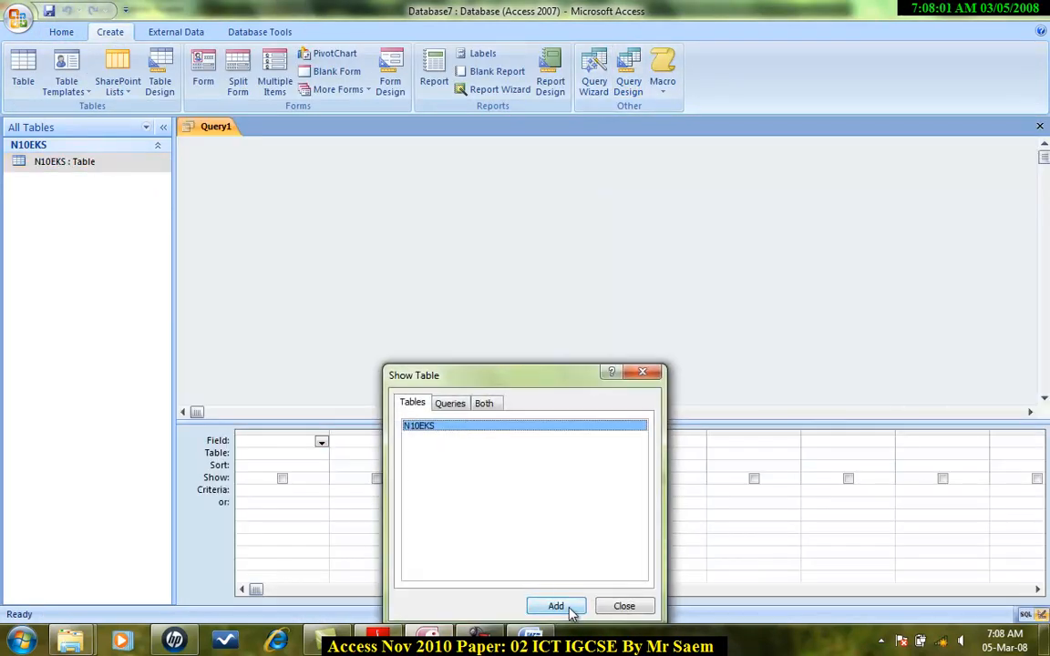
pyautogui.click(556, 606)
pyautogui.click(623, 606)
# Add every field from Make to Stock item to the query grid.
pyautogui.moveTo(330, 262); pyautogui.dragTo(344, 373)
pyautogui.click(258, 186)
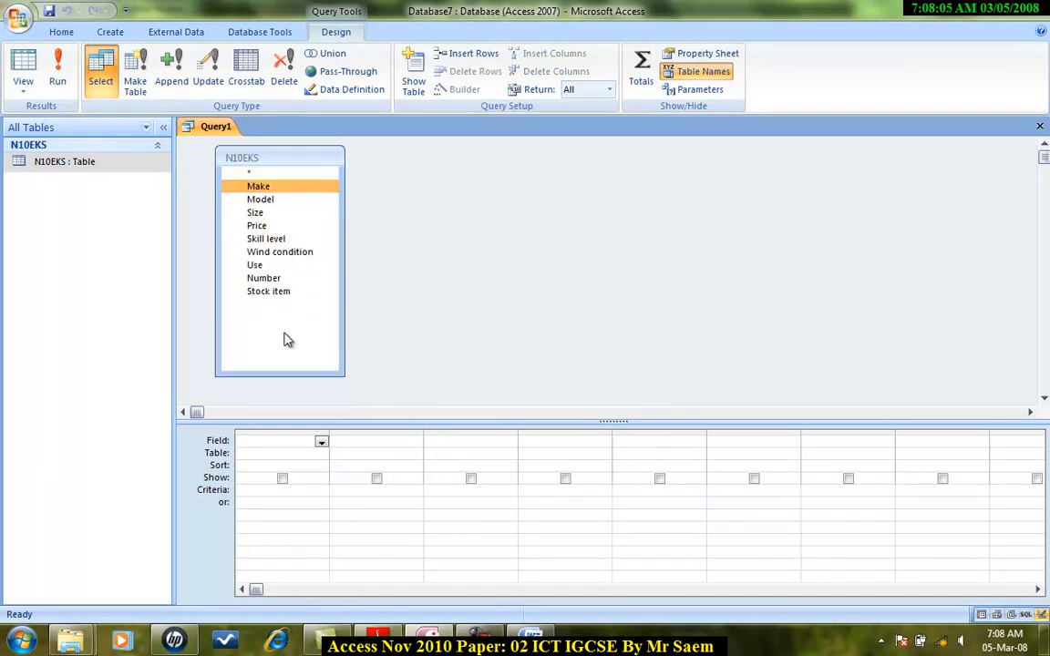
pyautogui.keyDown('shift'); pyautogui.click(278, 292); pyautogui.keyUp('shift')
pyautogui.moveTo(279, 291); pyautogui.dragTo(281, 446)
pyautogui.moveTo(258, 590); pyautogui.dragTo(694, 591)
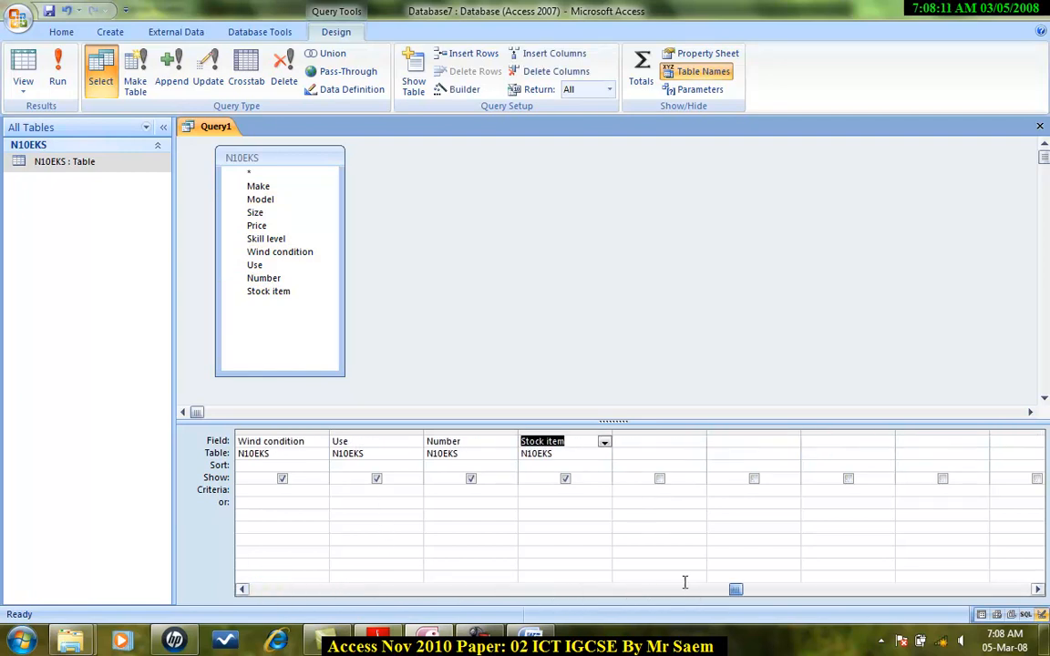
# Add a calculated column in the next empty field that multiplies Price by 3, as [Price]*3.
pyautogui.hotkey('alt', 'Tab')
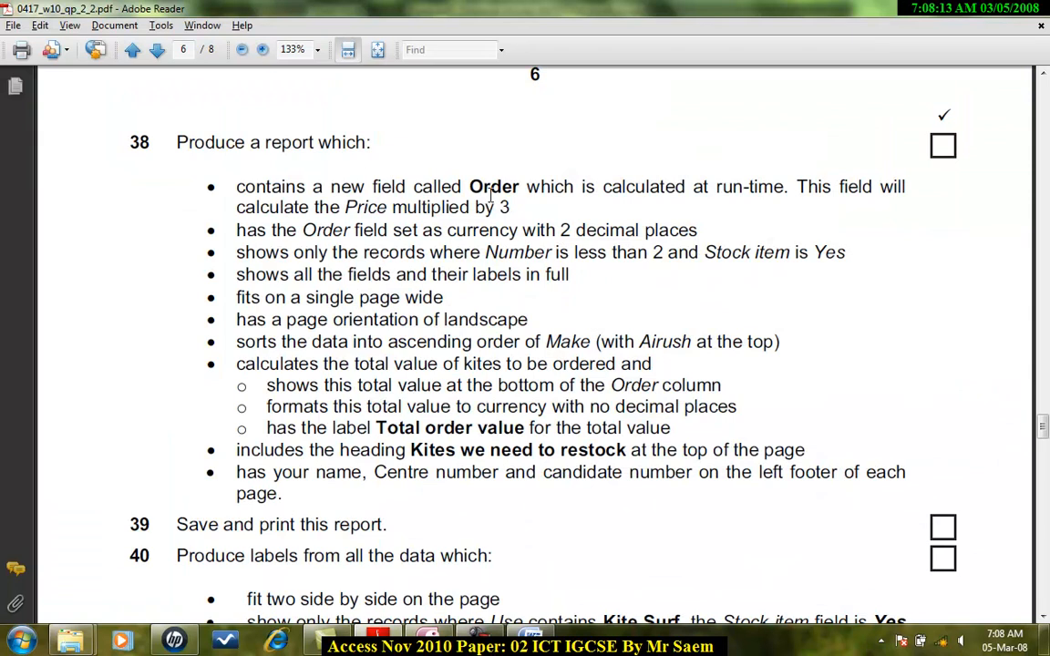
pyautogui.hotkey('alt', 'Tab')
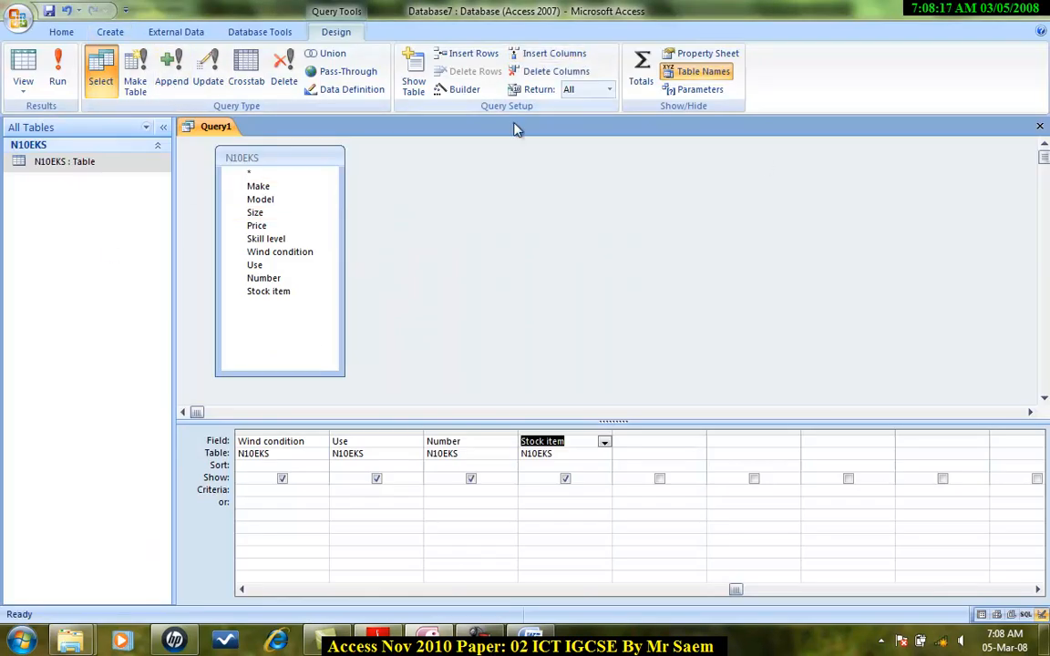
pyautogui.hotkey('alt', 'Tab')
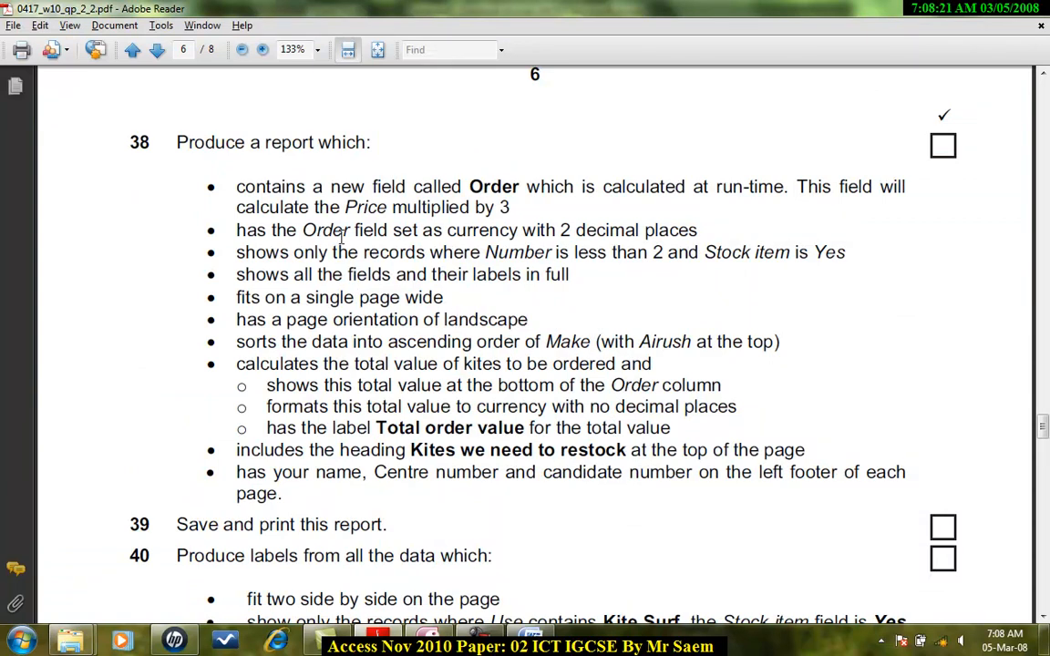
pyautogui.hotkey('alt', 'Tab')
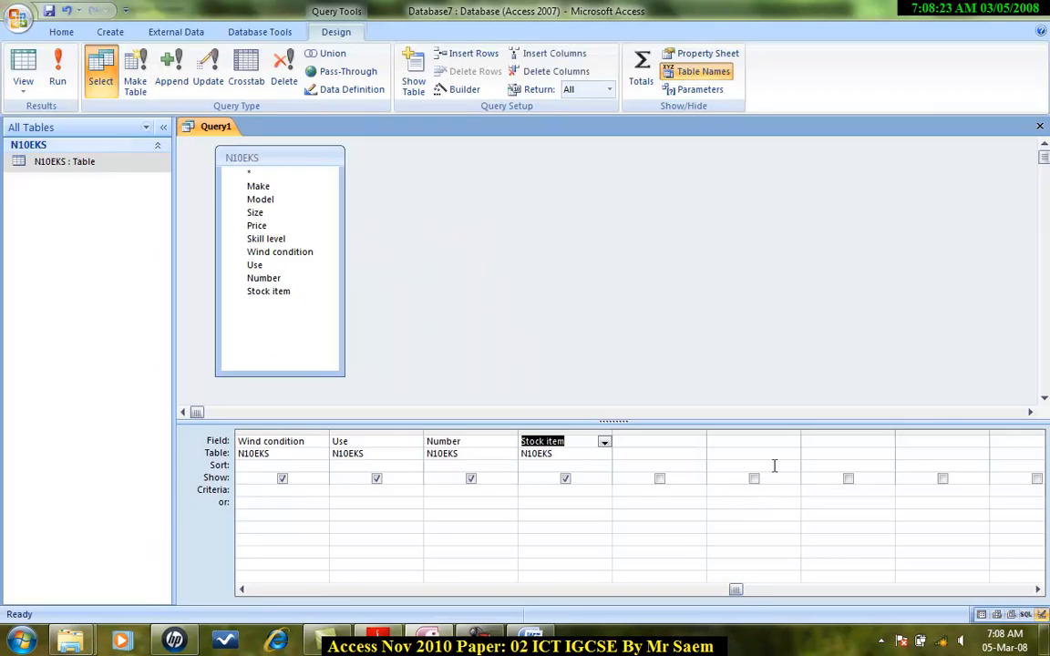
pyautogui.moveTo(735, 590); pyautogui.dragTo(481, 595)
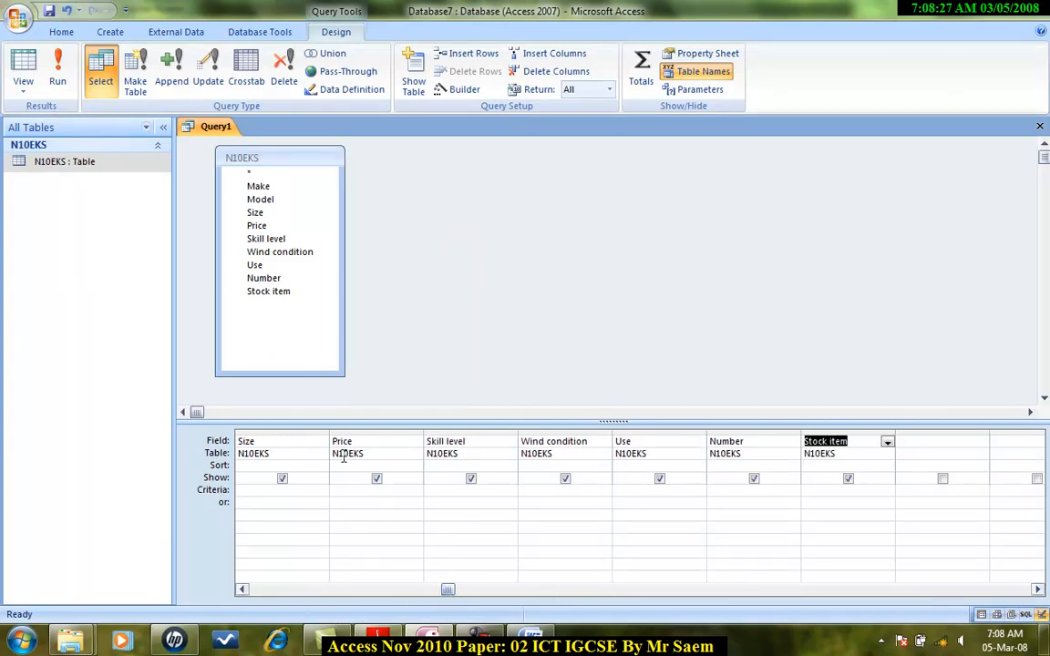
pyautogui.moveTo(449, 593); pyautogui.dragTo(638, 591)
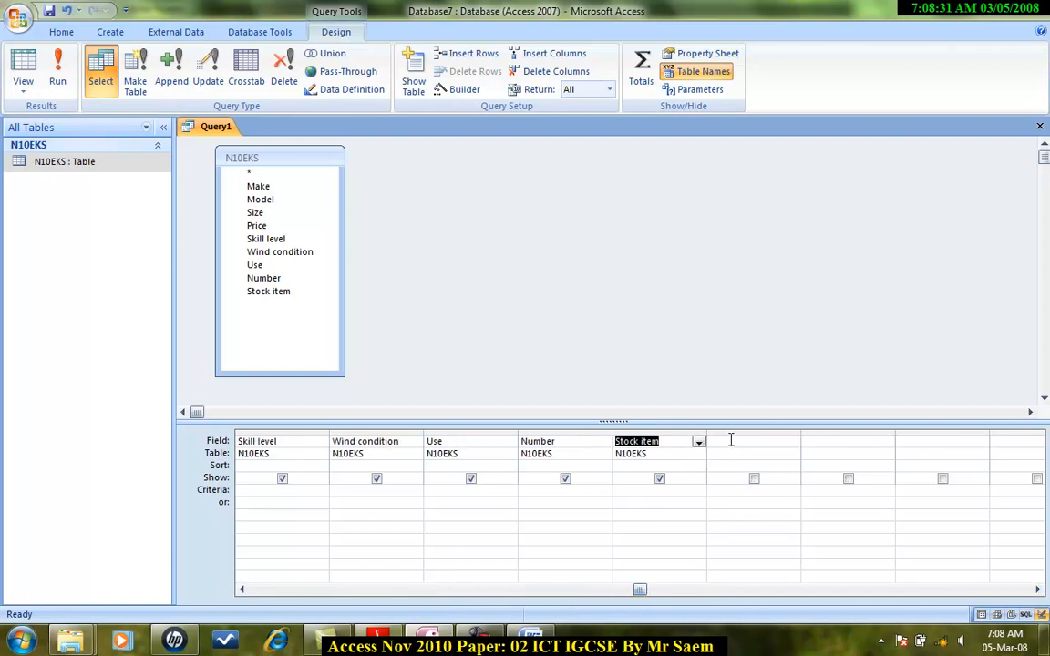
pyautogui.click(731, 441)
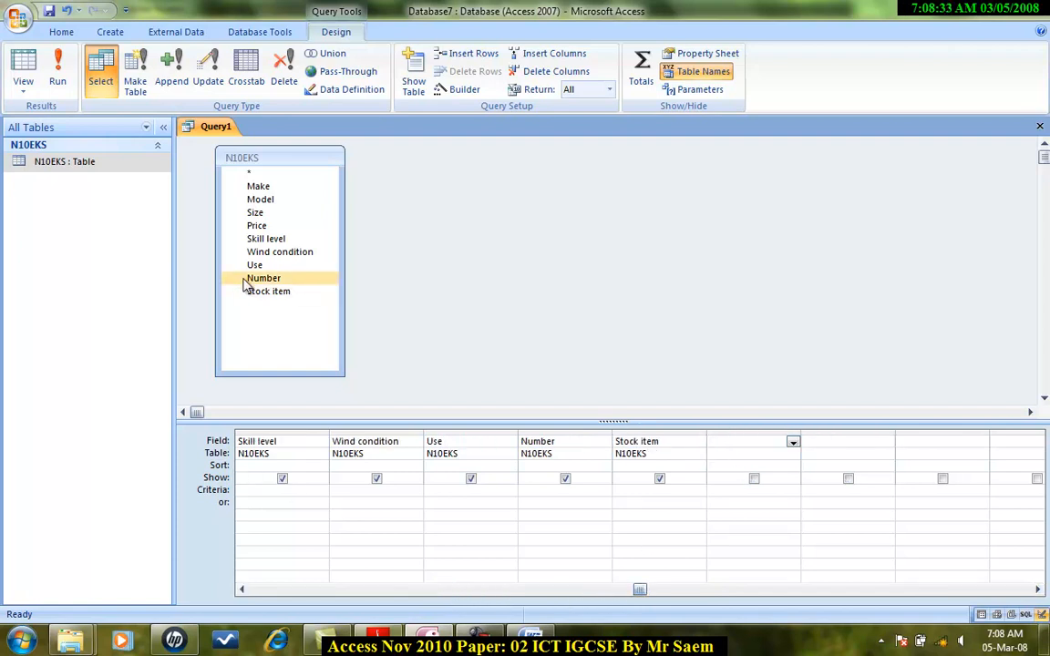
pyautogui.write('P')
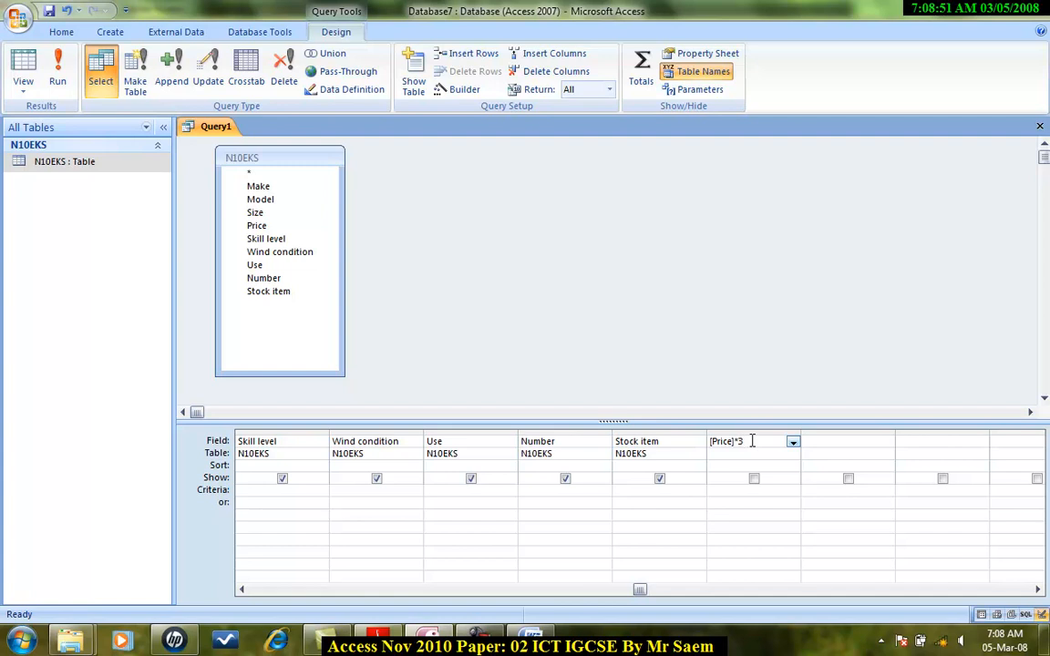
pyautogui.click(755, 452)
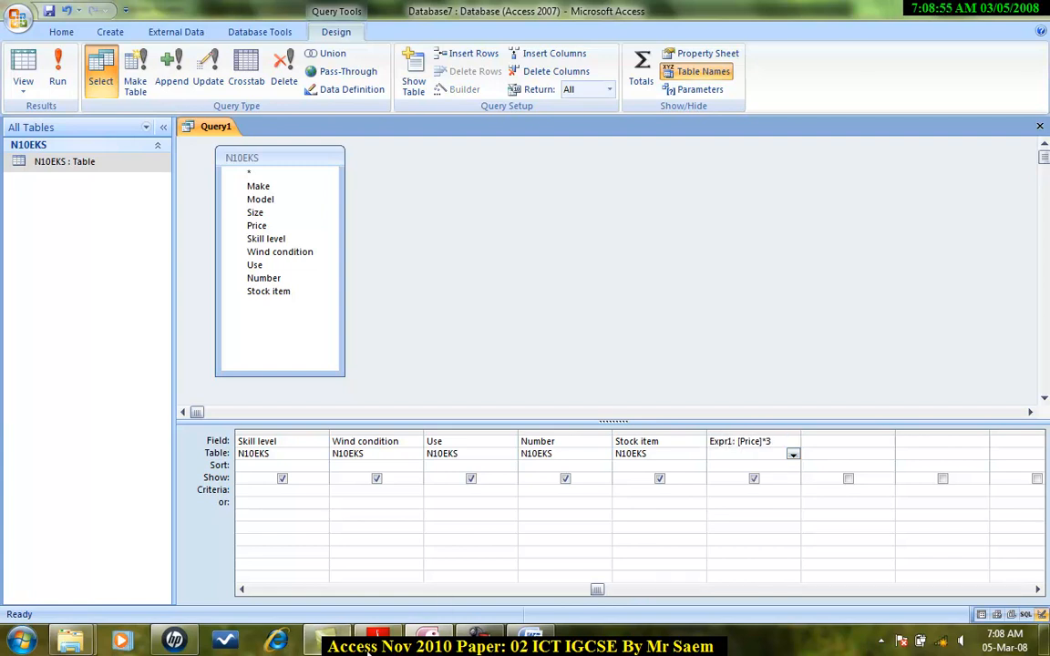
# Rename the calculated field from Expr1 to Order.
pyautogui.hotkey('alt', 'Tab')
pyautogui.moveTo(521, 186); pyautogui.dragTo(469, 186)
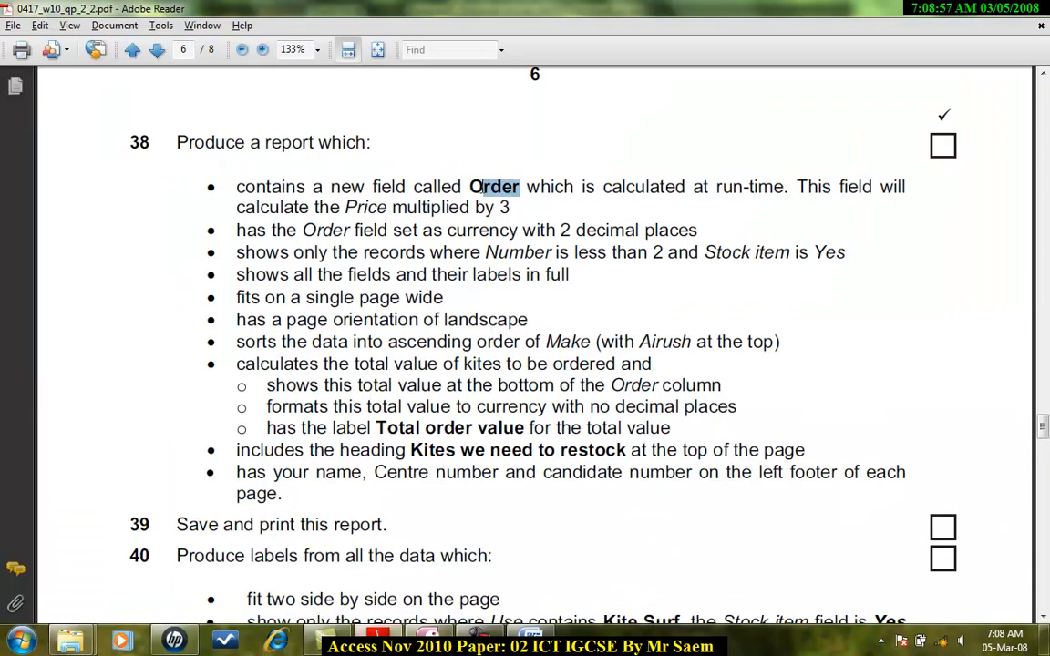
pyautogui.hotkey('alt', 'Tab')
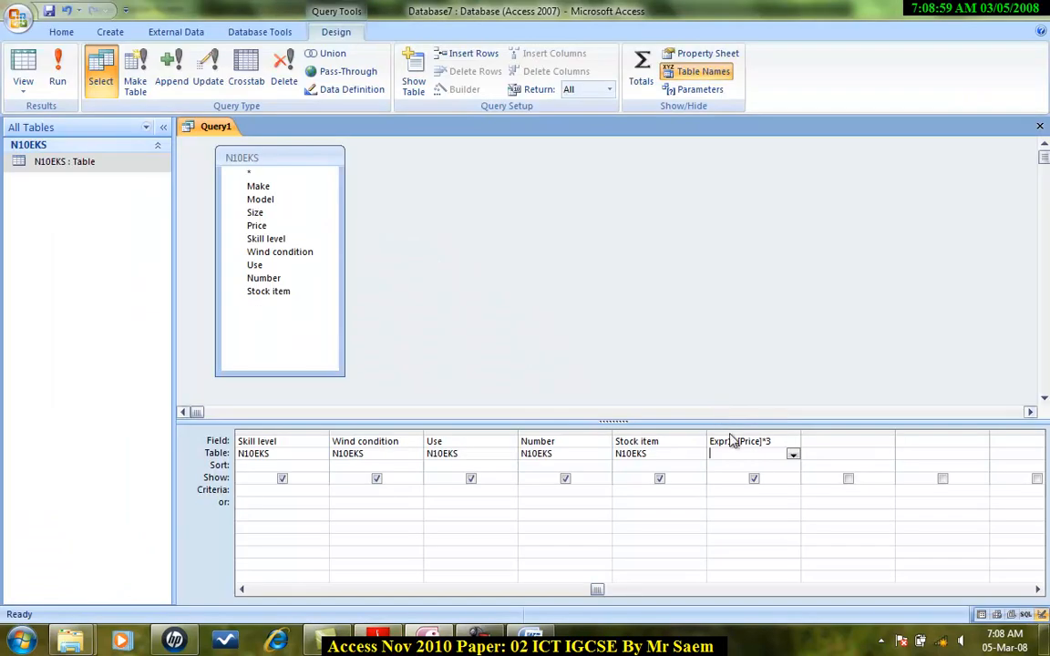
pyautogui.moveTo(730, 441); pyautogui.dragTo(712, 440)
pyautogui.write('Order')
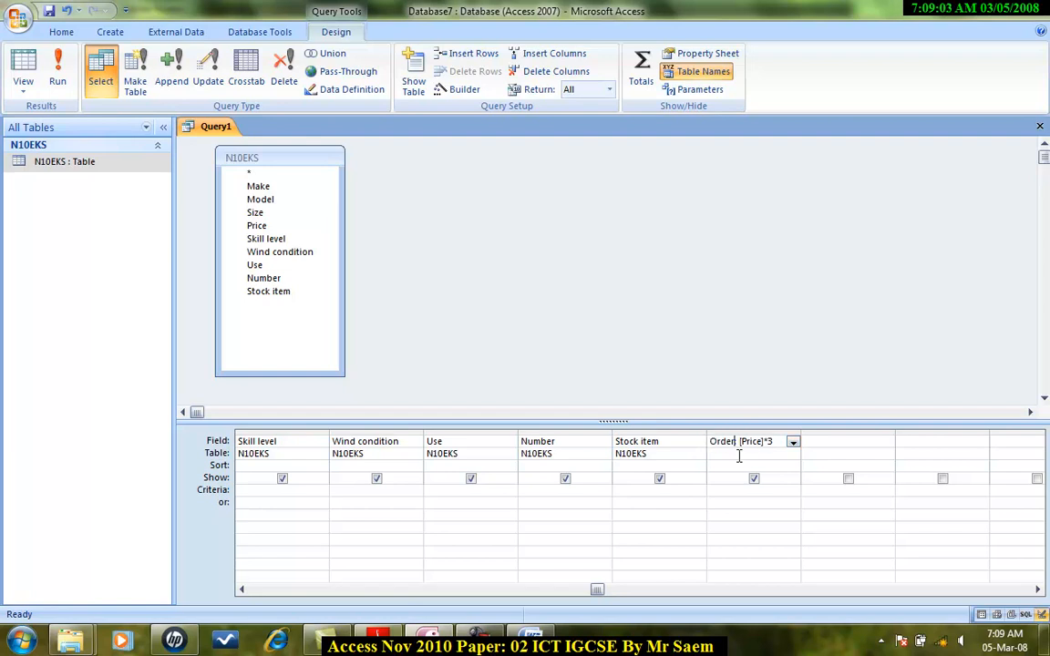
# Run the query to review its results and return to Design view.
pyautogui.click(56, 69)
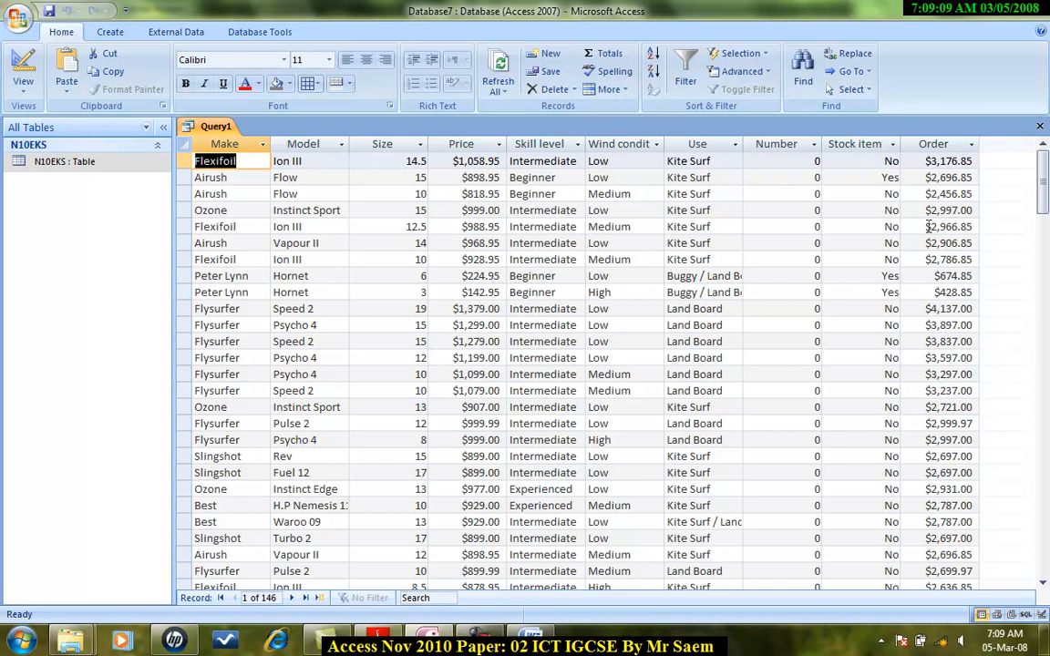
pyautogui.click(23, 84)
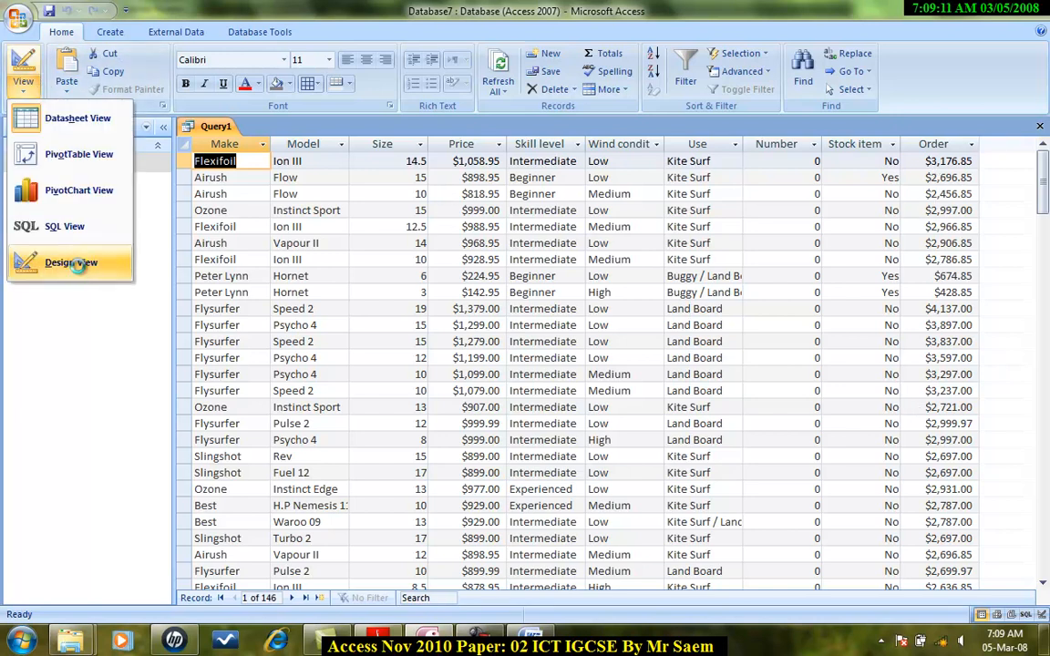
pyautogui.click(53, 255)
pyautogui.hotkey('alt', 'Tab')
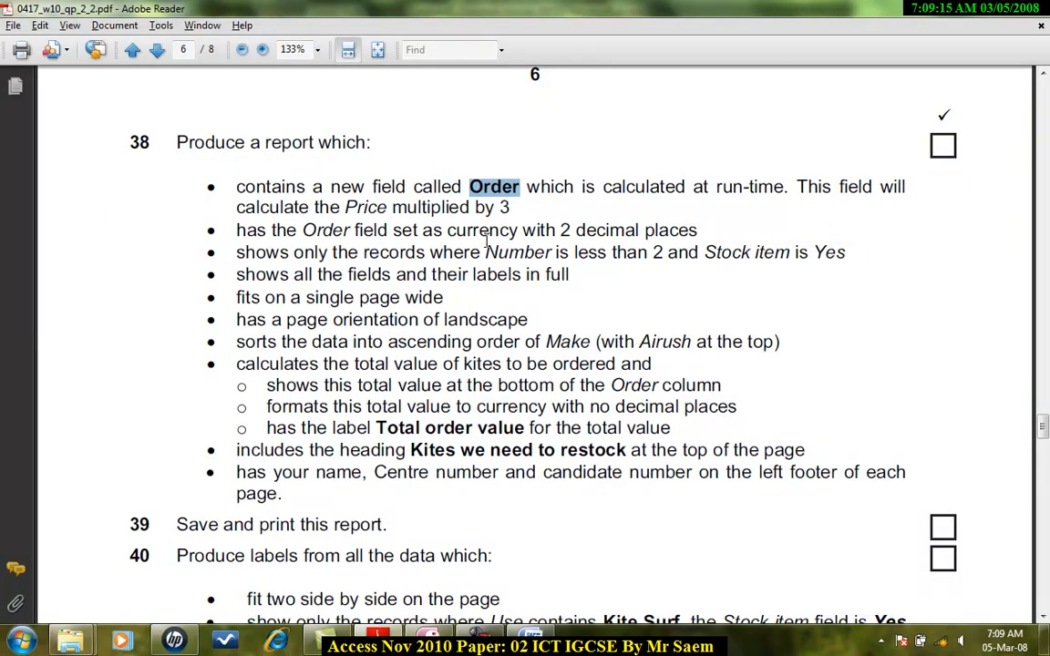
pyautogui.hotkey('alt', 'Tab')
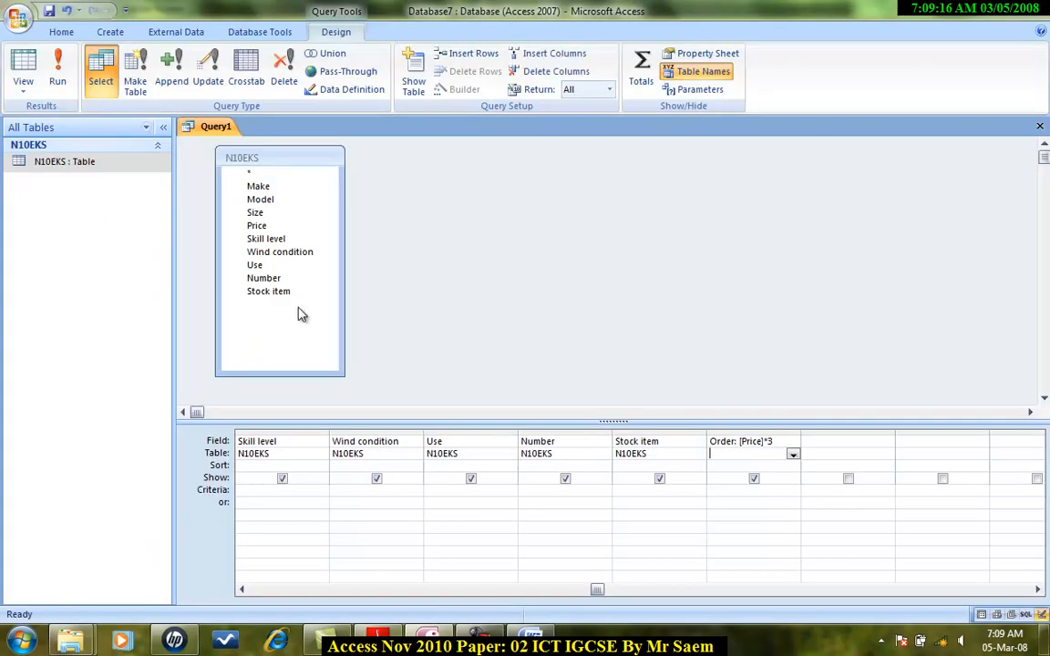
pyautogui.click(60, 78)
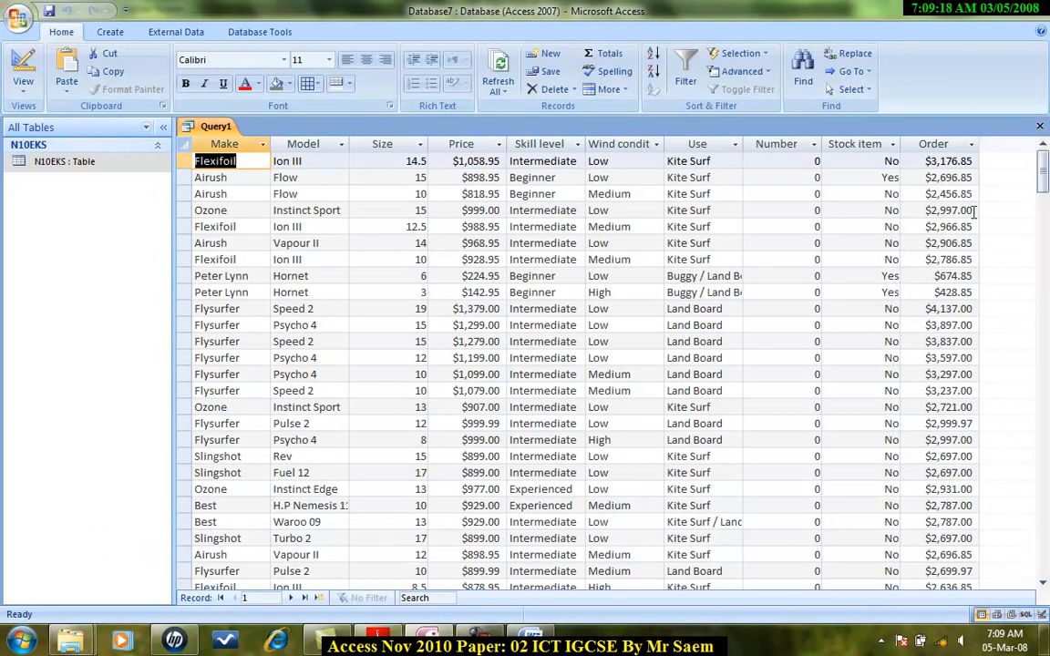
pyautogui.click(67, 87)
pyautogui.click(20, 86)
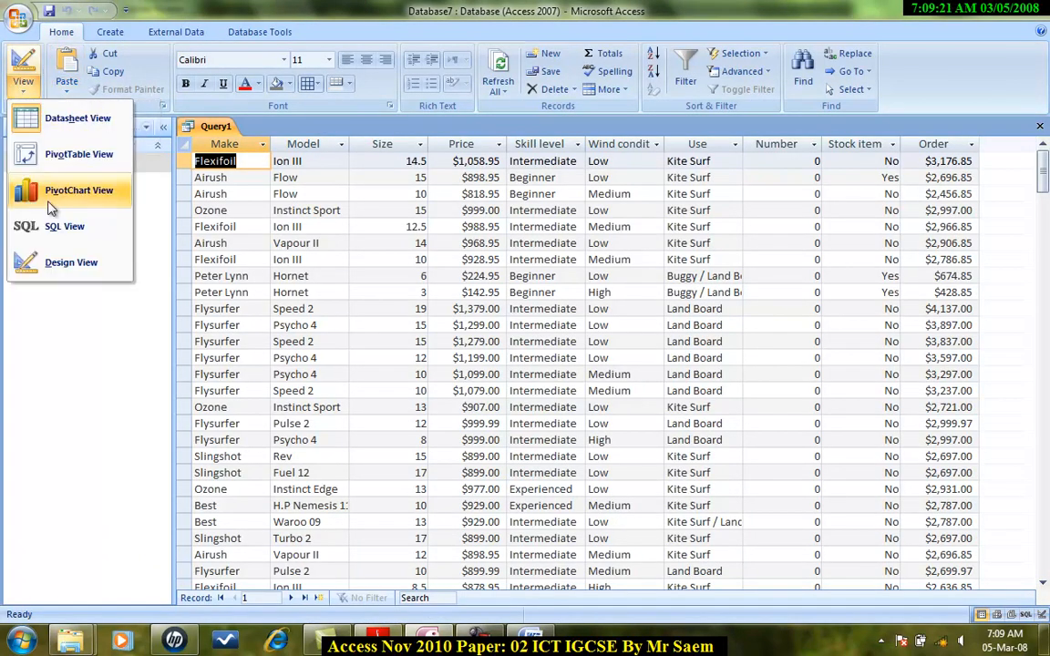
pyautogui.click(56, 258)
# Set the Stock item criteria to Yes.
pyautogui.hotkey('alt', 'Tab')
pyautogui.scroll(-2, 359, 253)
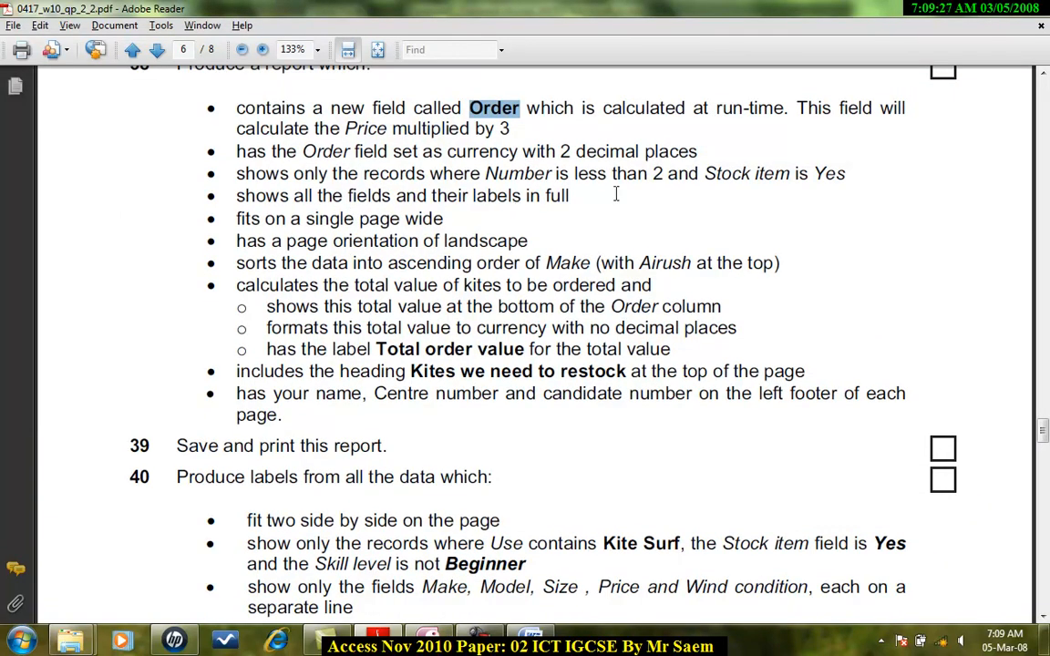
pyautogui.hotkey('alt', 'Tab')
pyautogui.click(623, 493)
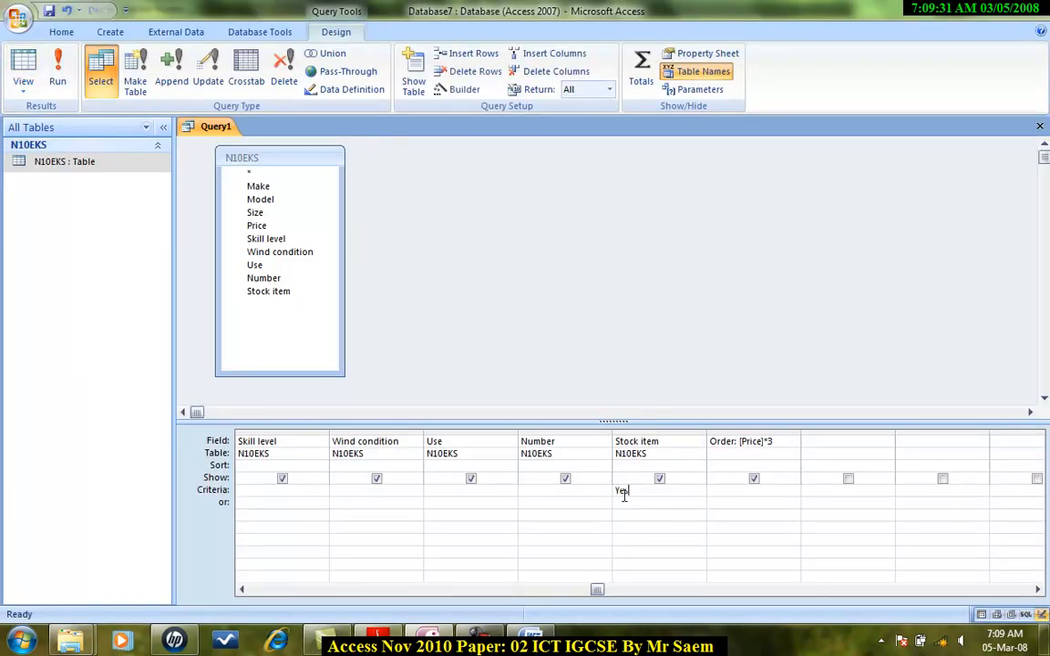
# Run the query to check the Stock item filter and go back to Design view.
pyautogui.click(23, 71)
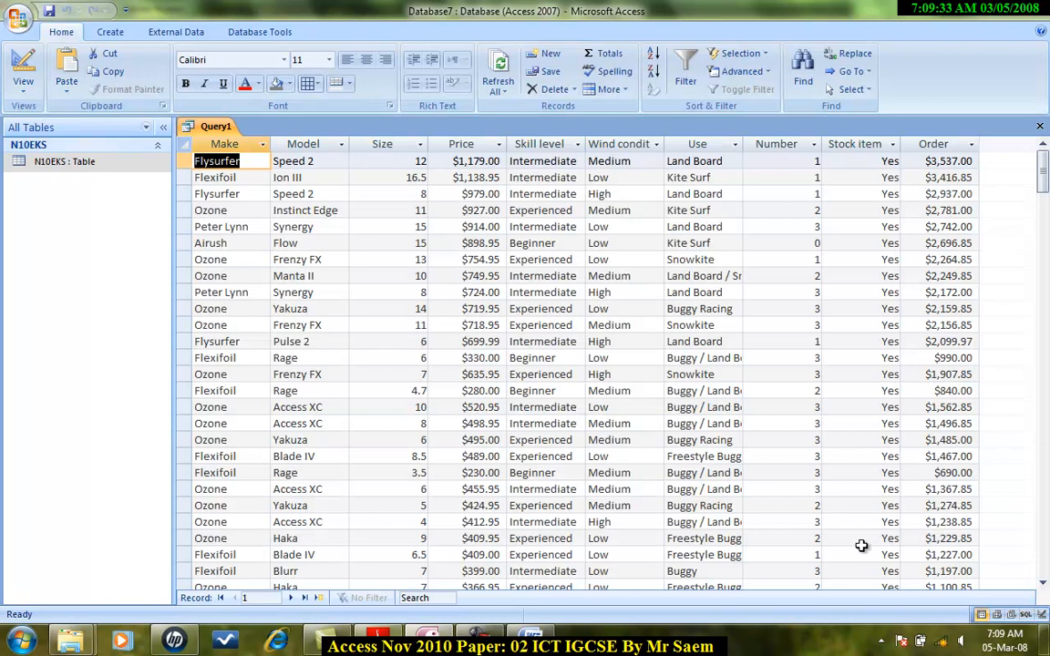
pyautogui.click(23, 82)
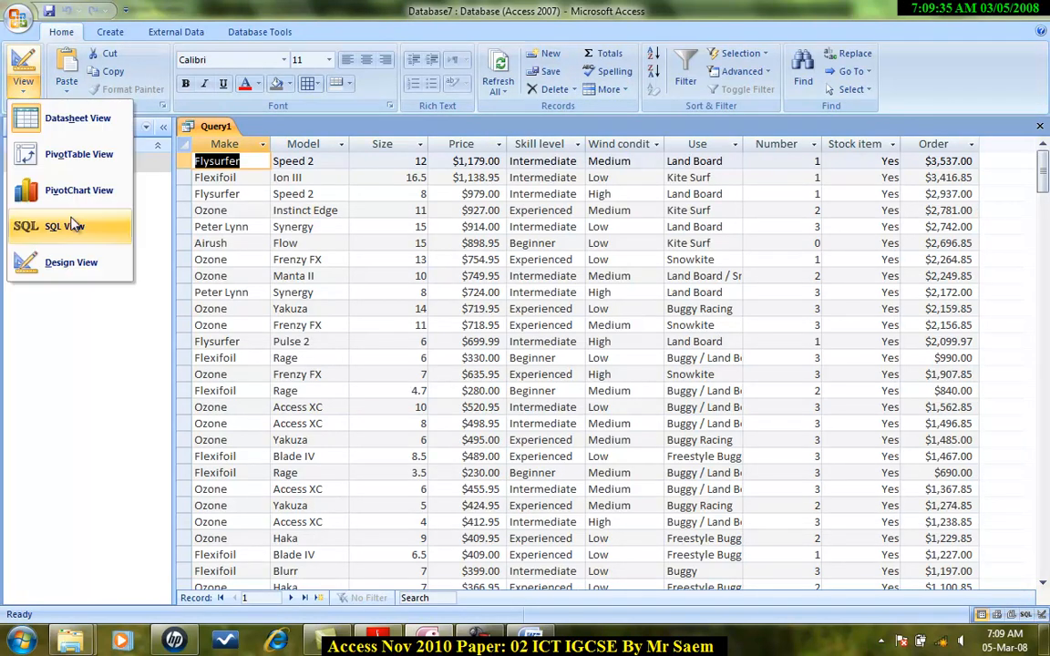
pyautogui.click(51, 261)
# Set the Number criteria to <2.
pyautogui.hotkey('alt', 'Tab')
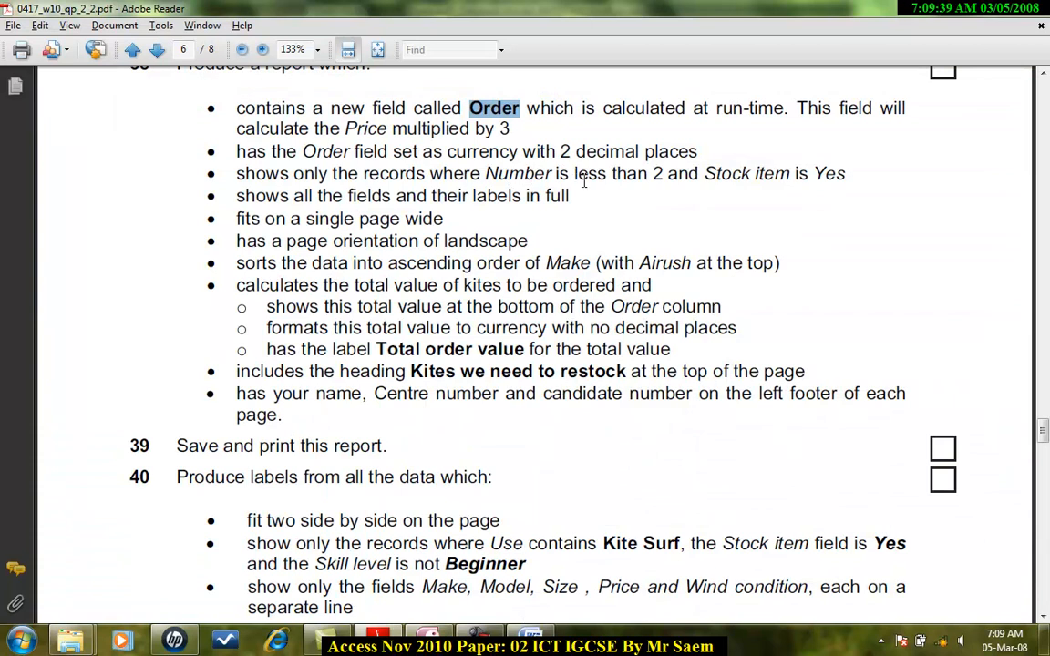
pyautogui.hotkey('alt', 'Tab')
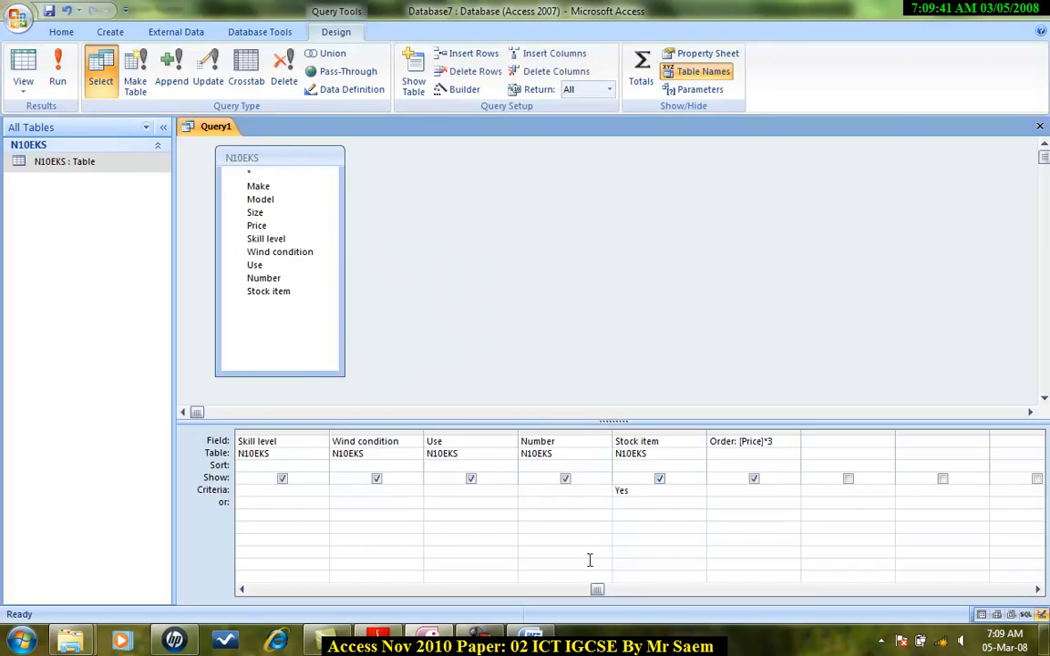
pyautogui.write('<2')
# Run the query to check the Number filter and return to Design view.
pyautogui.click(58, 78)
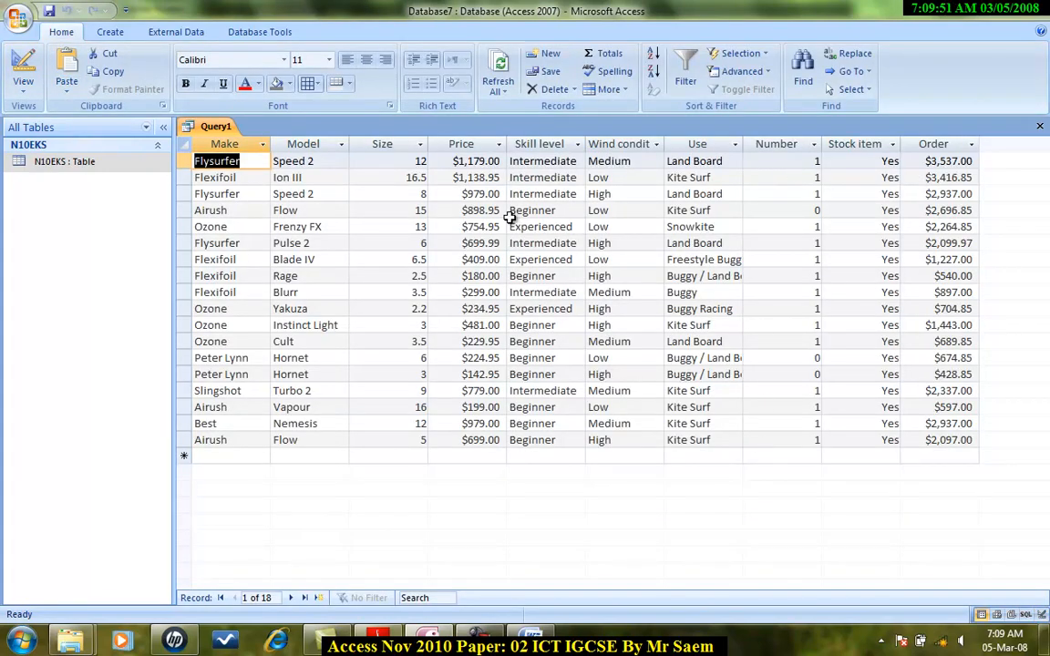
pyautogui.click(23, 89)
pyautogui.click(71, 263)
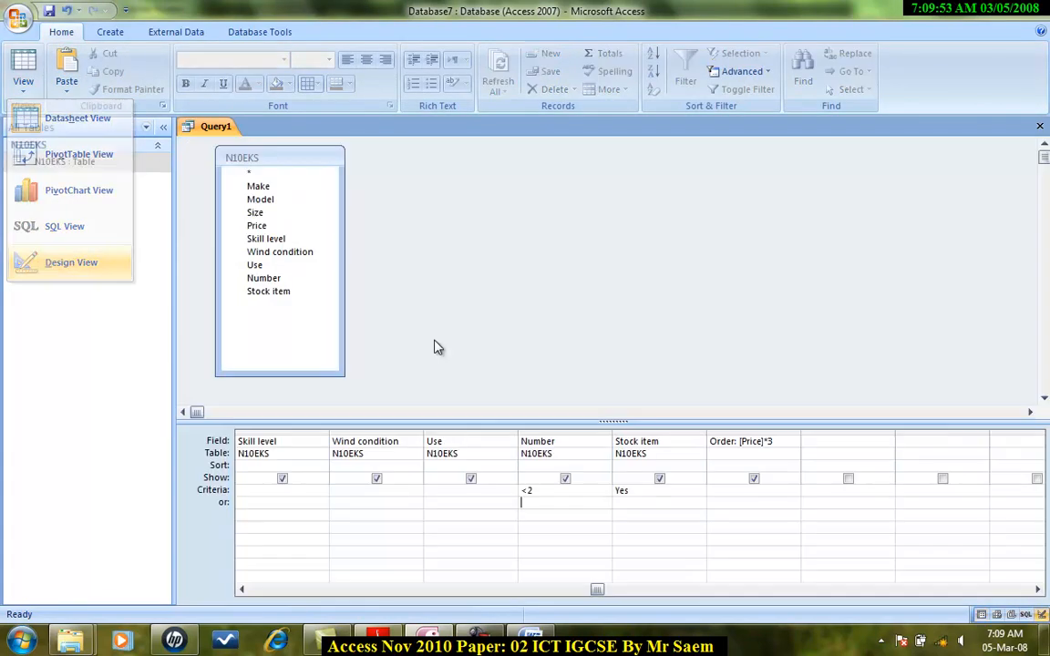
# Compare the query results with the report requirements in the question paper.
pyautogui.hotkey('alt', 'Tab')
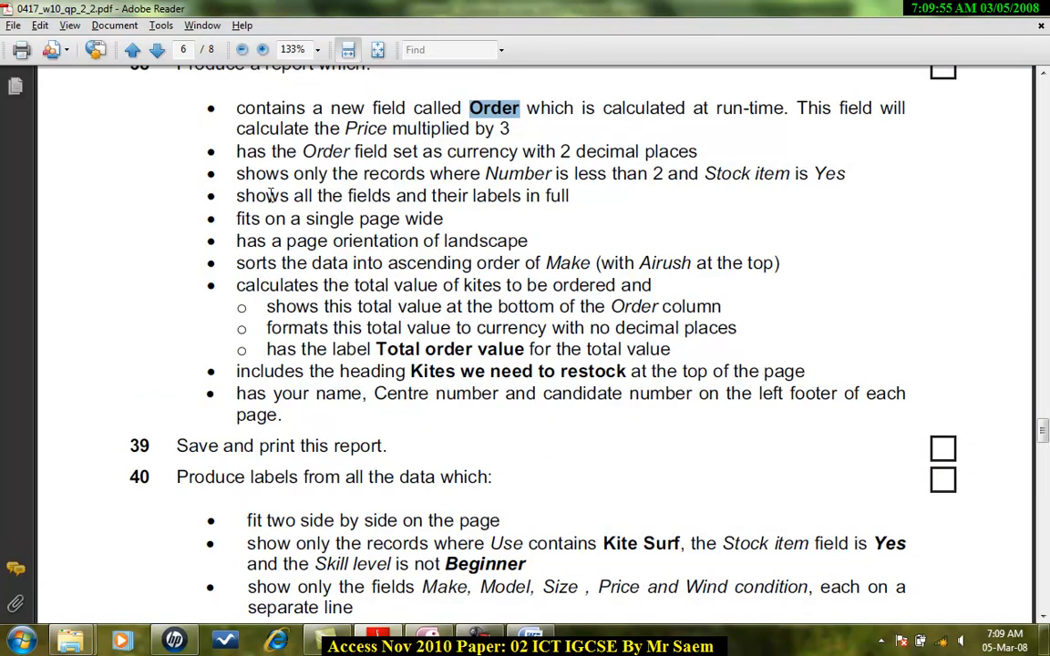
pyautogui.hotkey('alt', 'Tab')
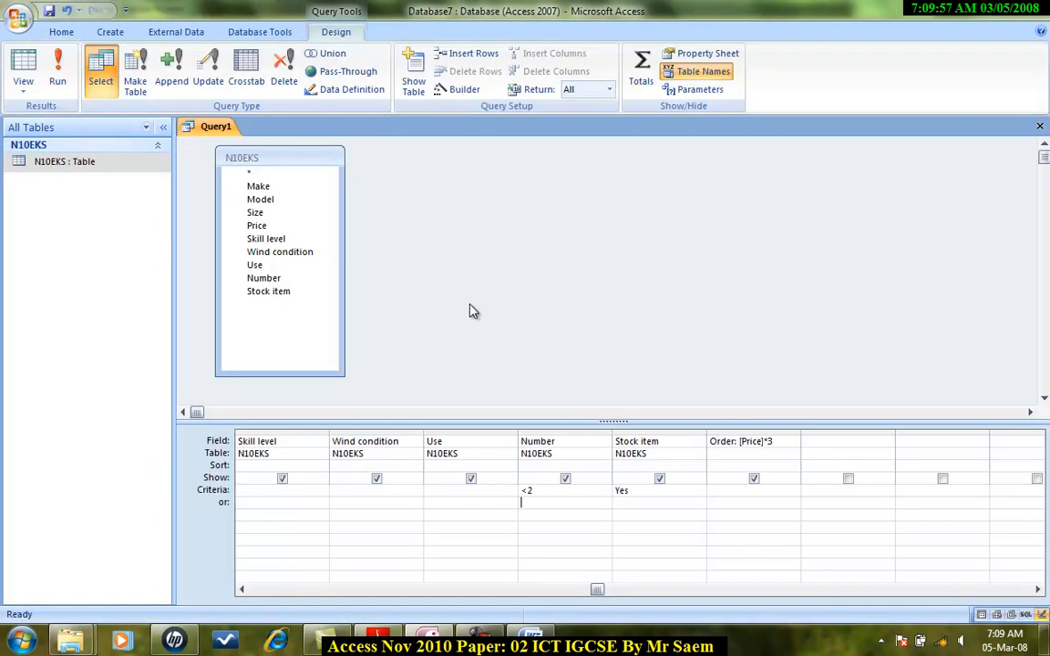
pyautogui.click(57, 75)
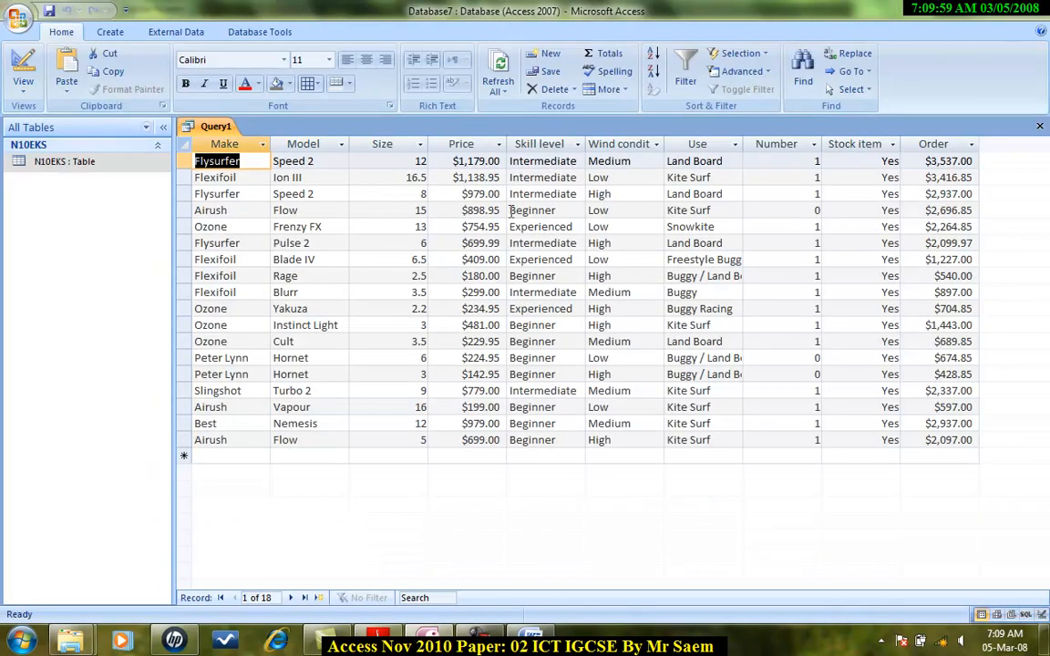
pyautogui.click(23, 84)
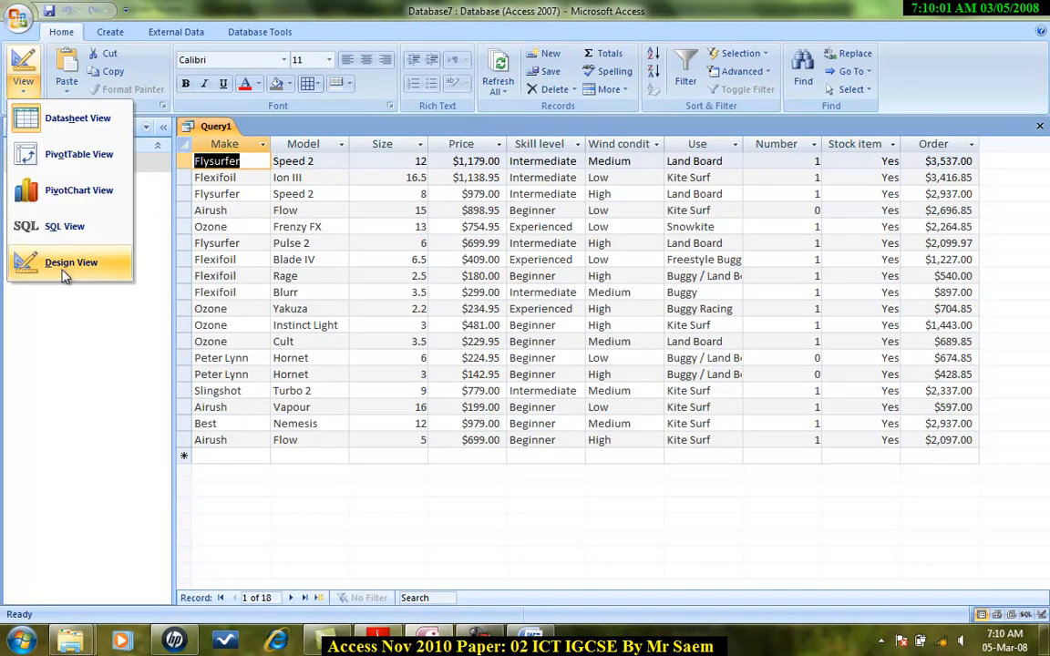
pyautogui.click(37, 259)
pyautogui.hotkey('alt', 'Tab')
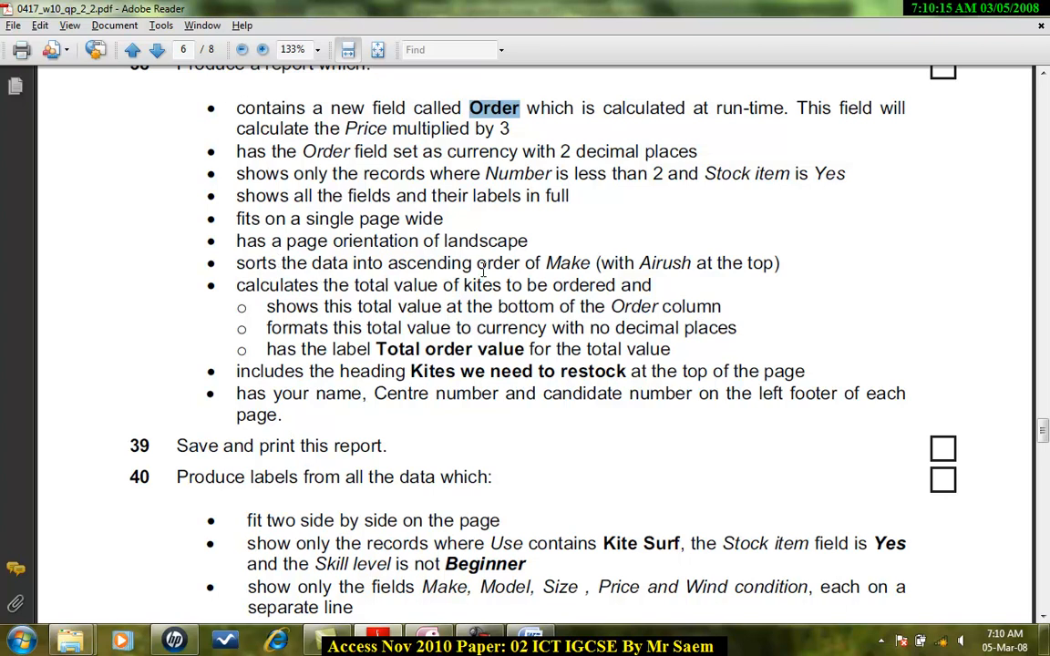
pyautogui.hotkey('alt', 'Tab')
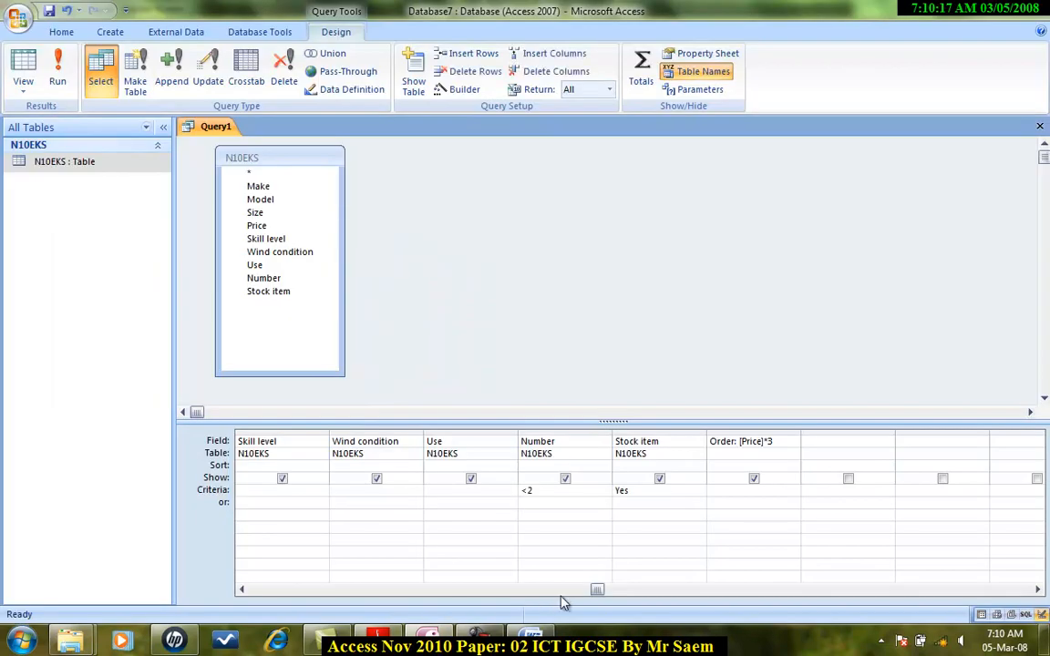
# Set the Make field to sort in ascending order.
pyautogui.moveTo(598, 591); pyautogui.dragTo(288, 598)
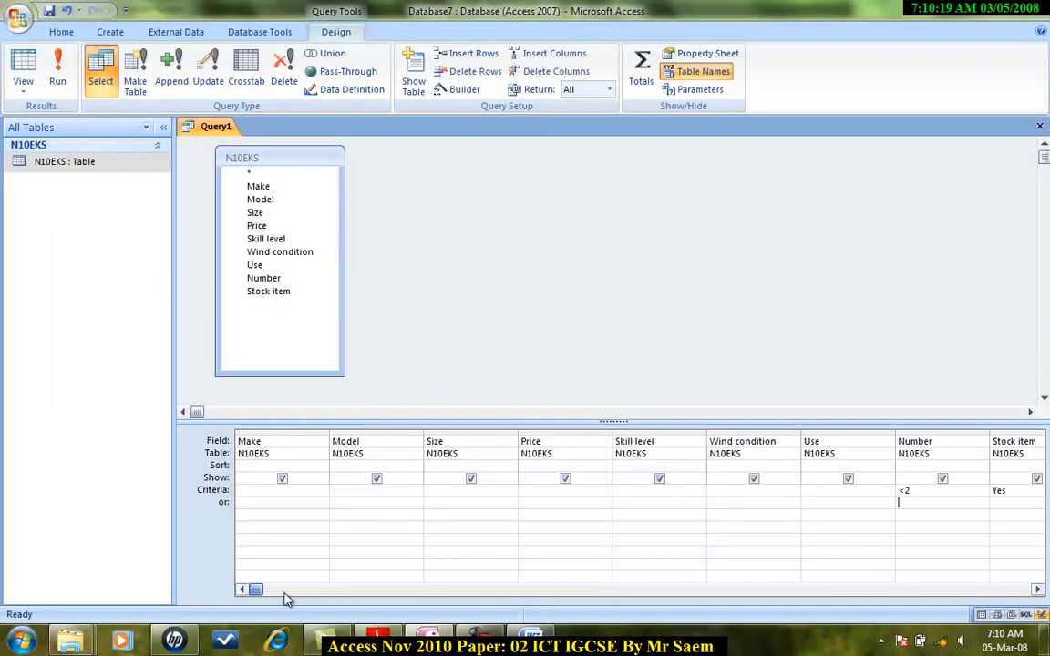
pyautogui.click(302, 468)
pyautogui.click(321, 467)
pyautogui.click(264, 478)
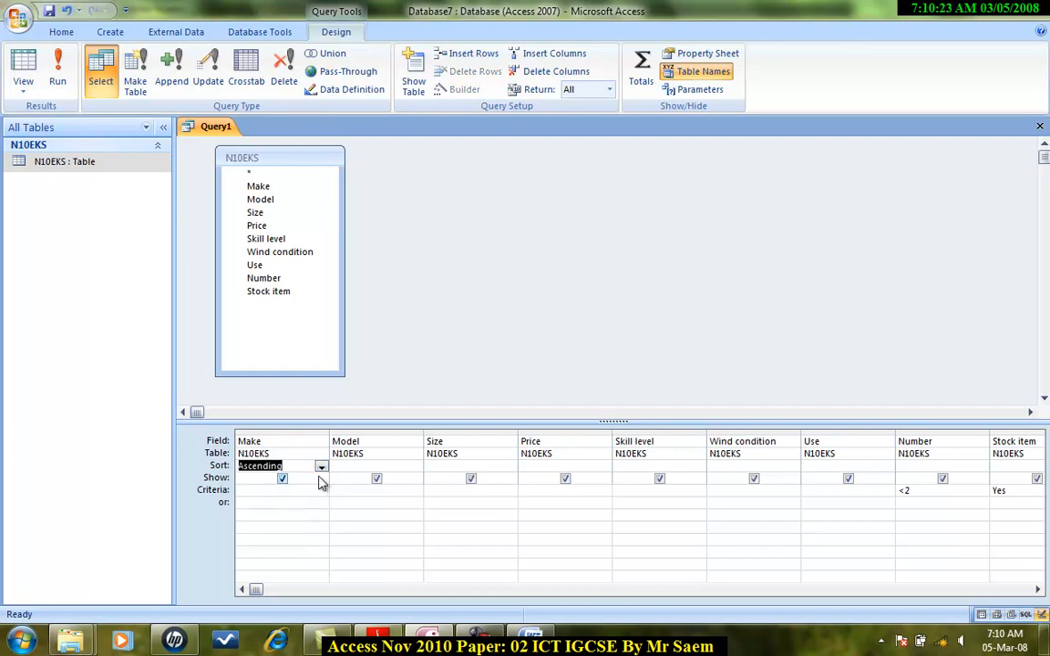
# Copy the heading 'Kites we need to restock' from the question paper.
pyautogui.hotkey('alt', 'Tab')
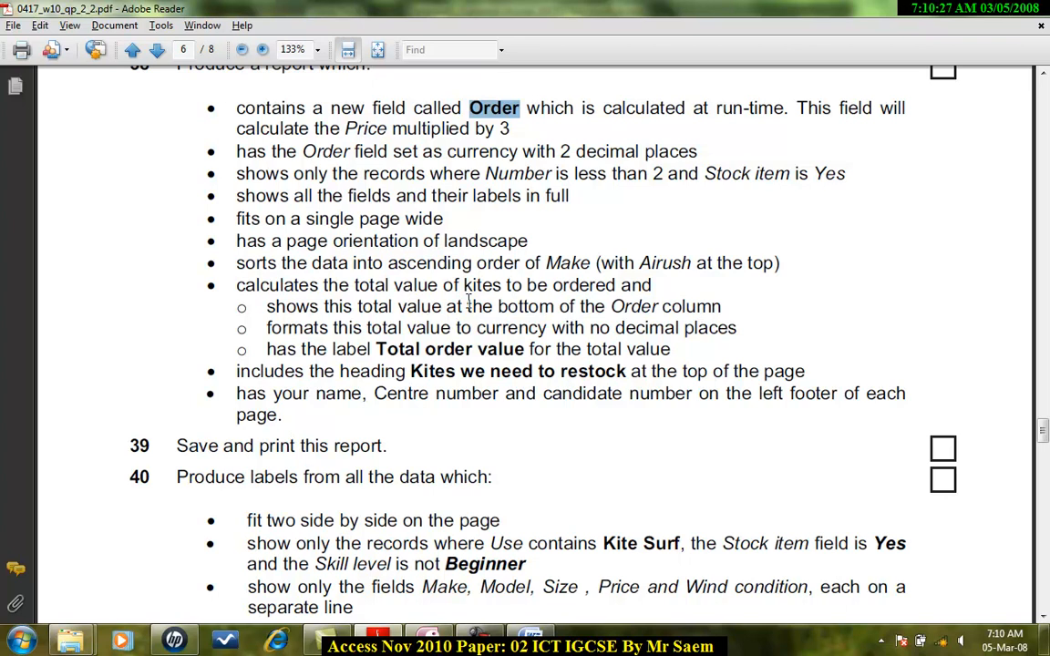
pyautogui.scroll(-1, 470, 301)
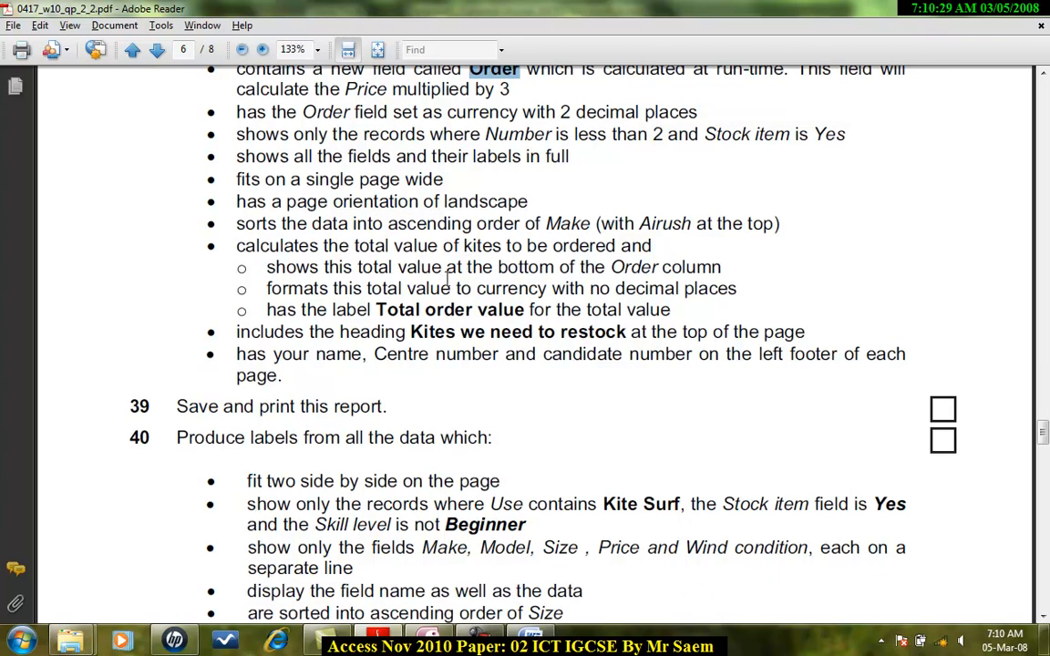
pyautogui.moveTo(237, 245); pyautogui.dragTo(794, 330)
pyautogui.click(703, 283)
pyautogui.moveTo(407, 333); pyautogui.dragTo(629, 335)
pyautogui.hotkey('ctrl', 'c')
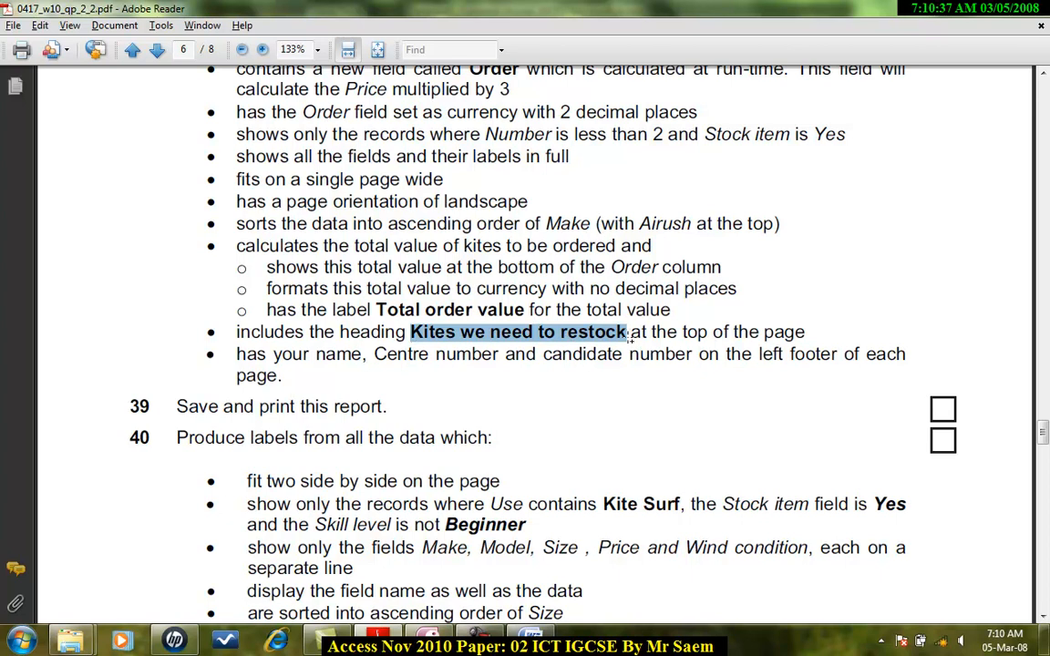
pyautogui.click(272, 333)
# Save the query as Kites we need to restock.
pyautogui.hotkey('alt', 'Tab')
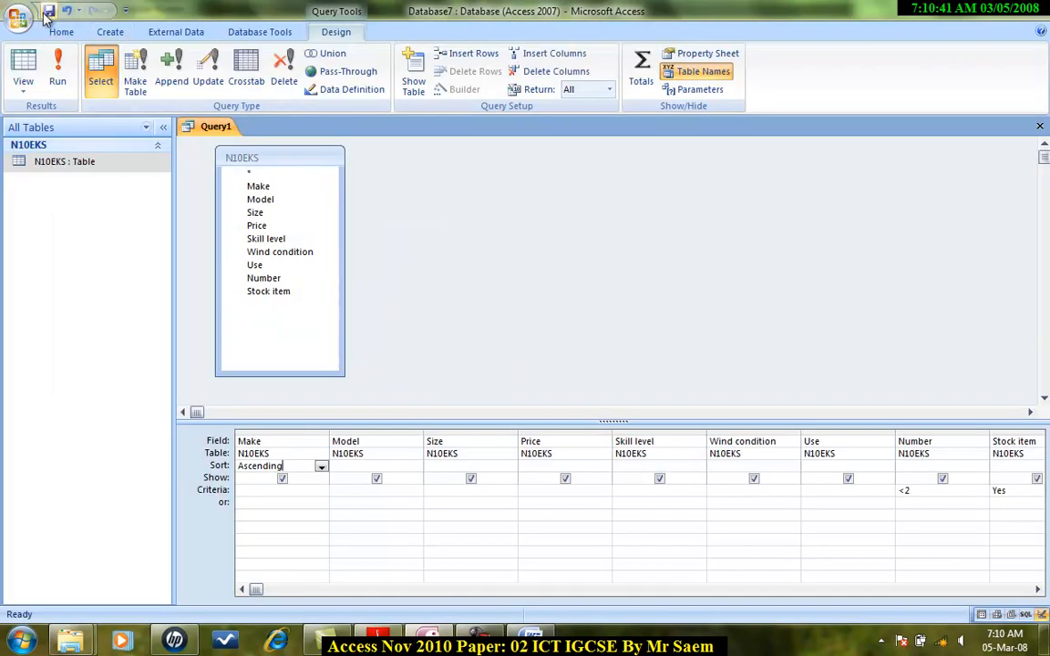
pyautogui.click(49, 12)
pyautogui.hotkey('ctrl', 'v')
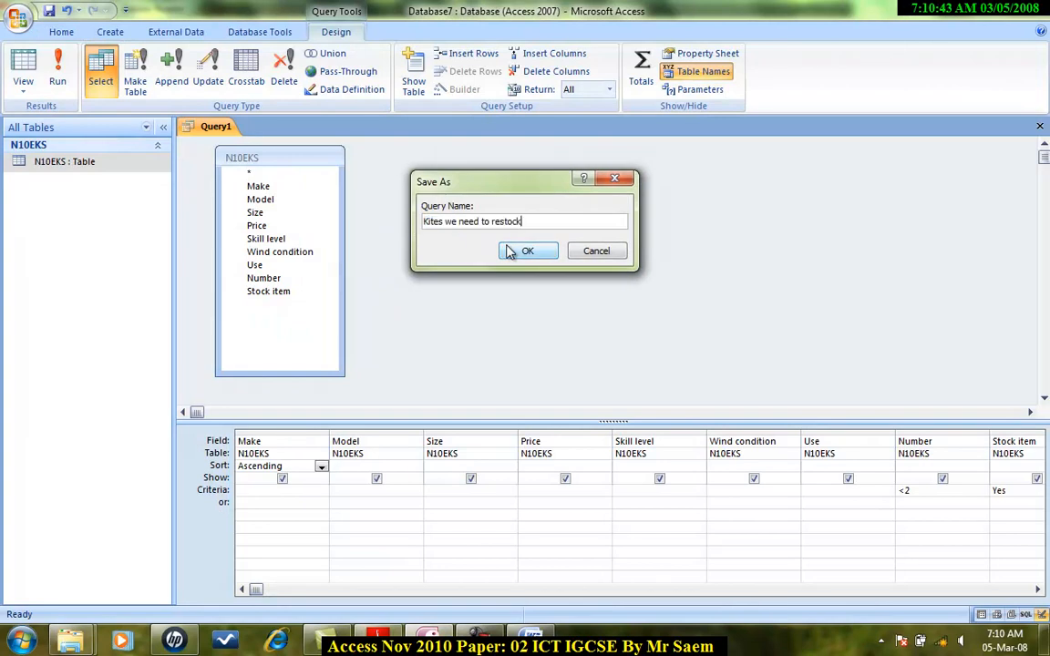
pyautogui.click(517, 249)
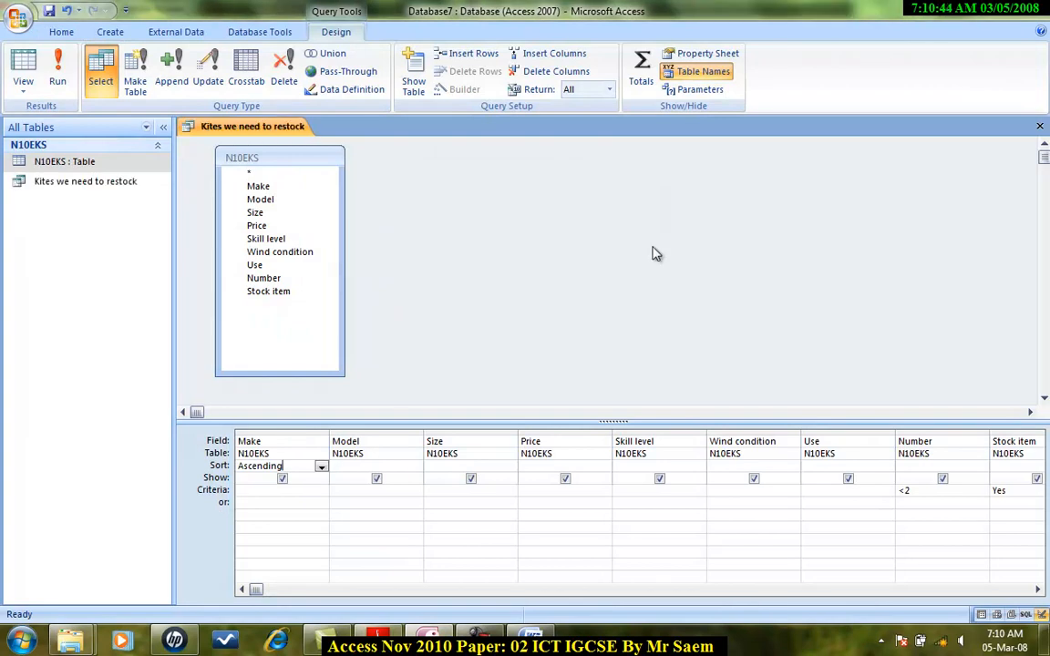
# Close the query and start the Report Wizard based on the Kites we need to restock query.
pyautogui.click(1039, 126)
pyautogui.click(117, 31)
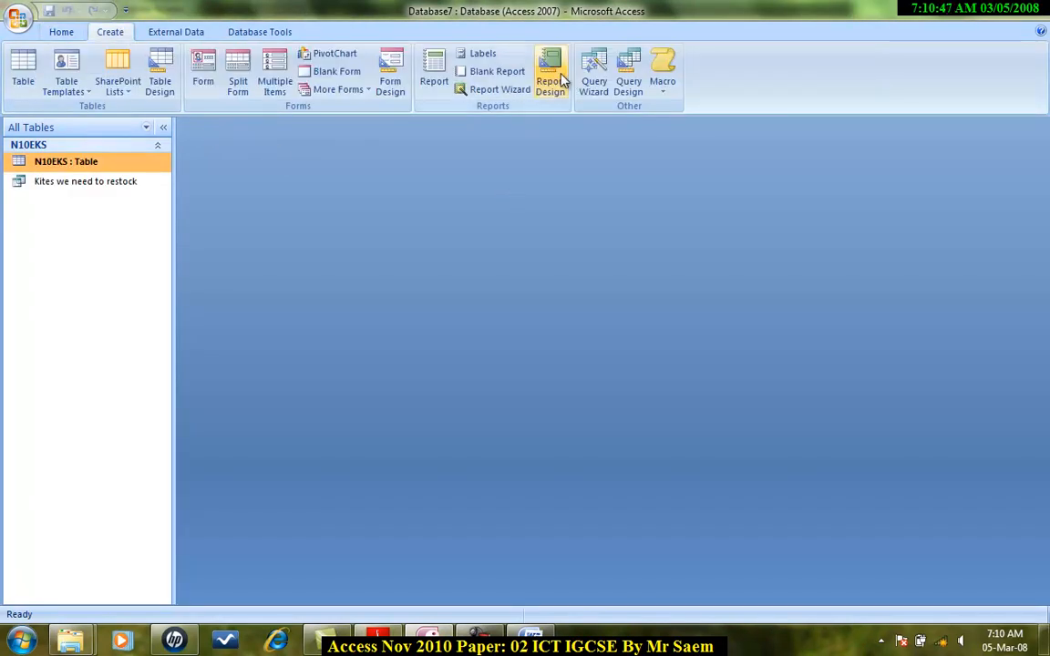
pyautogui.click(491, 89)
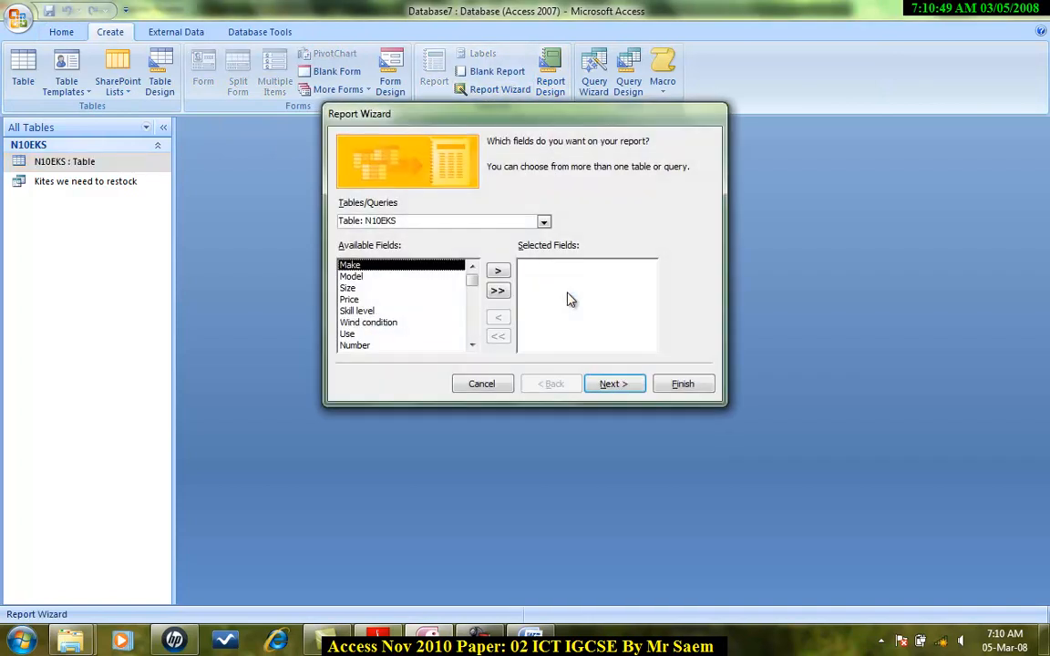
pyautogui.click(543, 221)
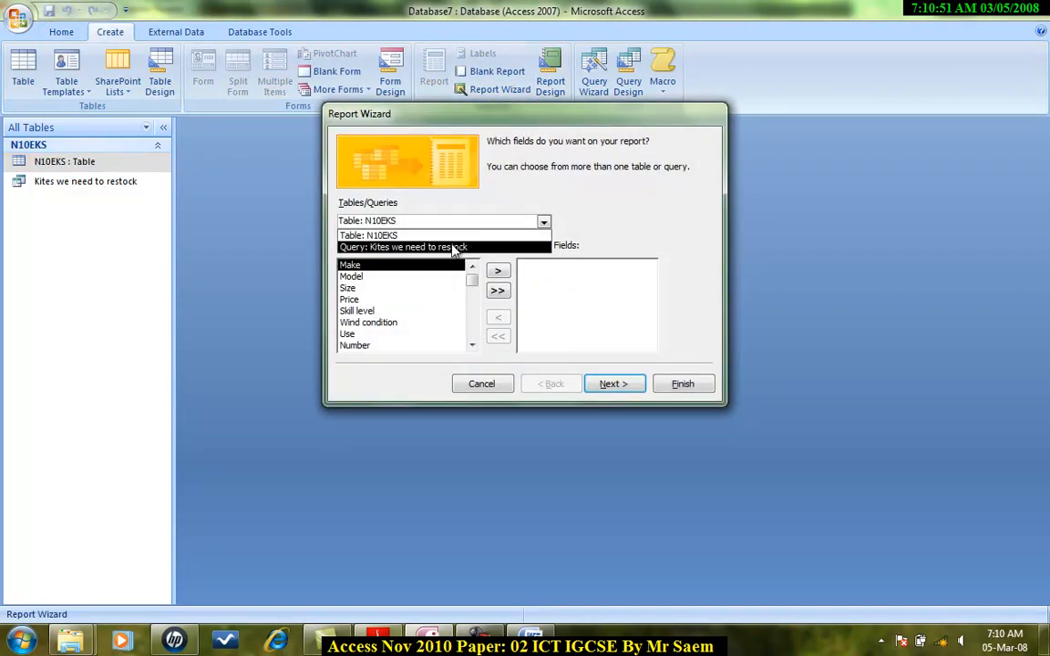
pyautogui.click(453, 247)
pyautogui.moveTo(472, 286)
pyautogui.mouseDown()
pyautogui.moveTo(468, 336)
pyautogui.moveTo(472, 298)
pyautogui.mouseUp()
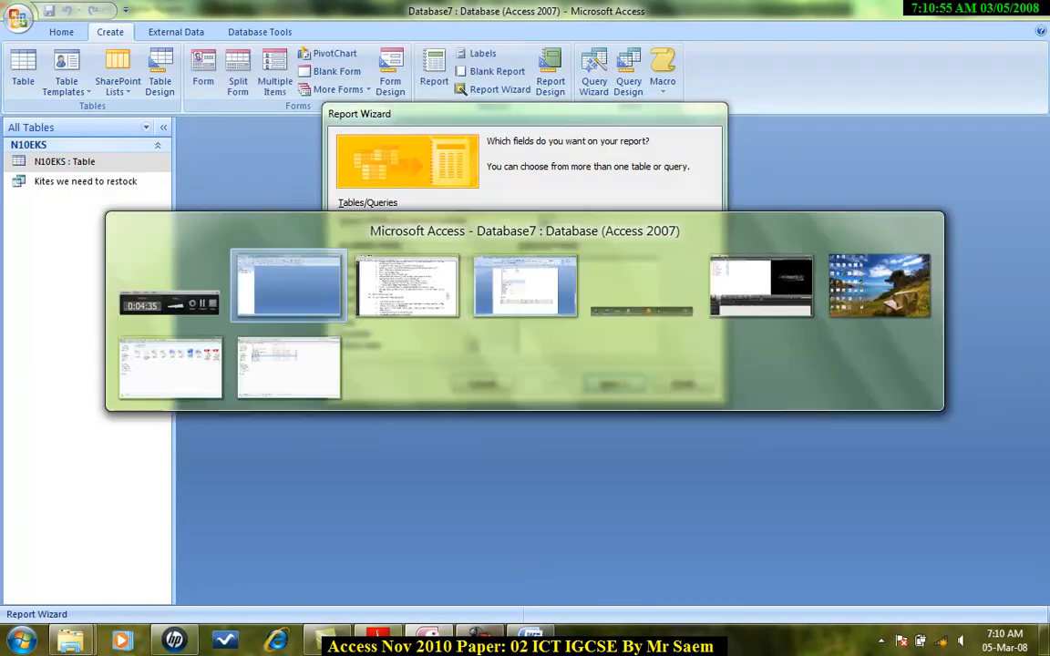
# Add all the query's fields to the report and skip grouping levels.
pyautogui.click(394, 643)
pyautogui.scroll(2, 444, 392)
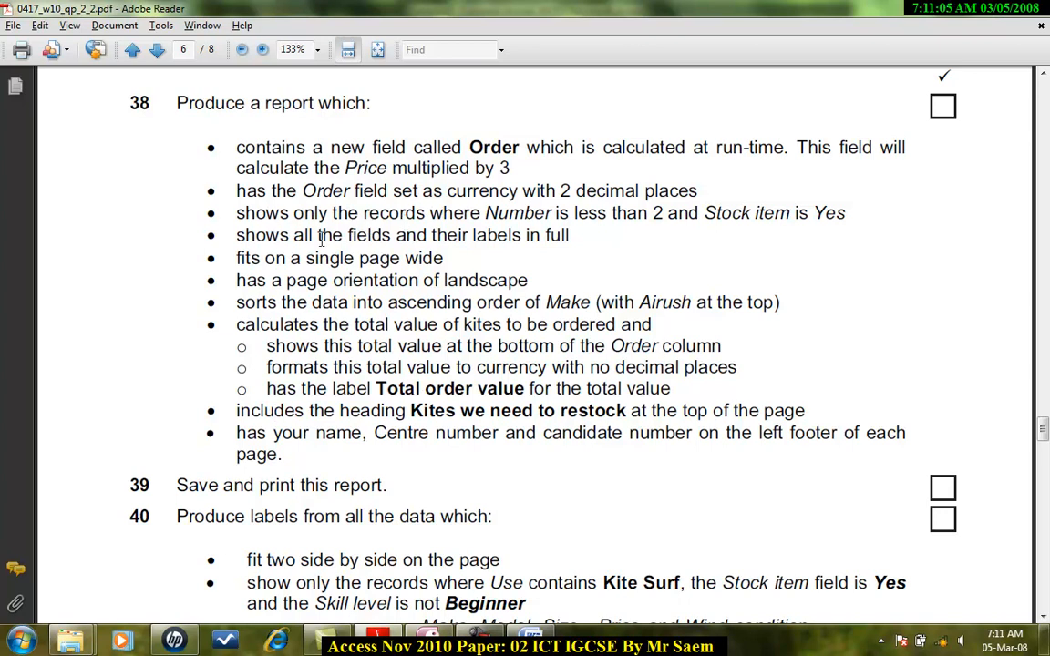
pyautogui.hotkey('alt', 'Tab')
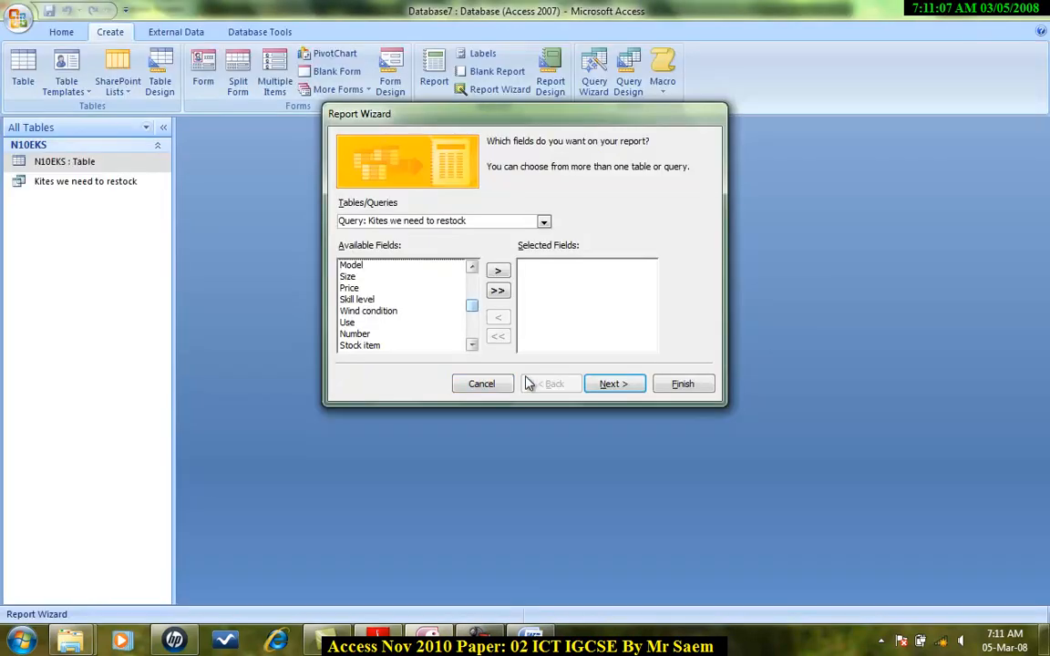
pyautogui.click(498, 292)
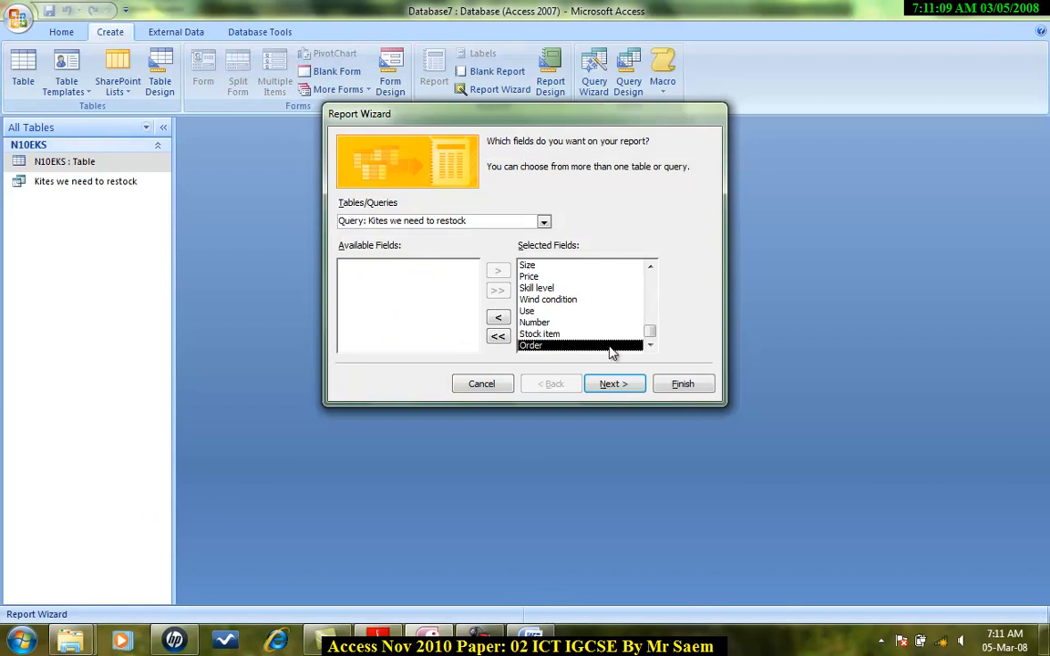
pyautogui.moveTo(650, 330); pyautogui.dragTo(649, 283)
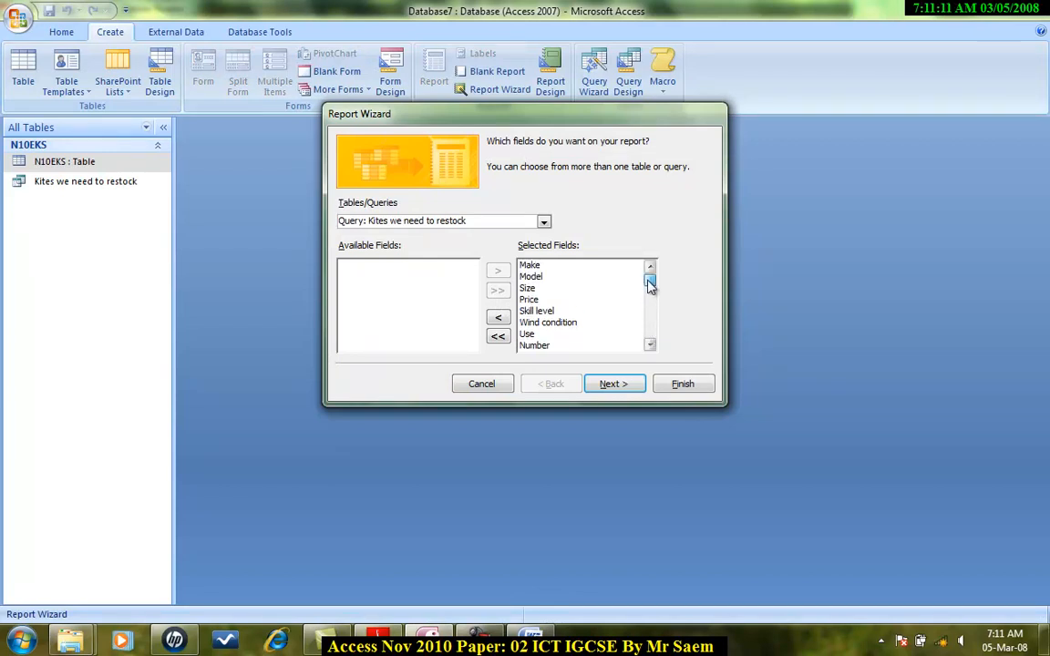
pyautogui.click(612, 384)
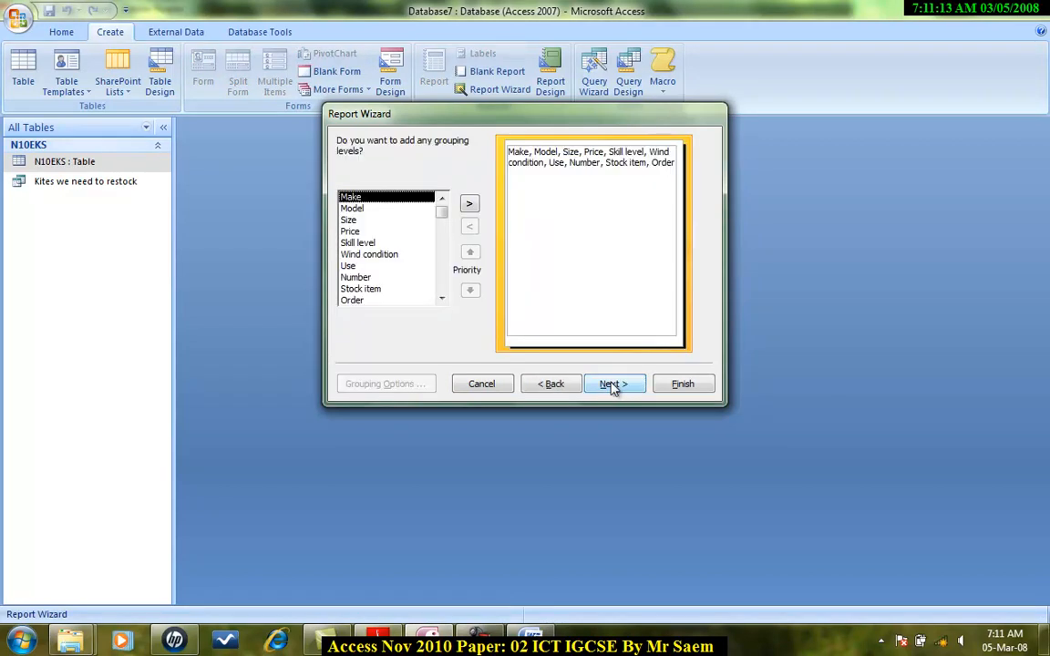
pyautogui.click(628, 387)
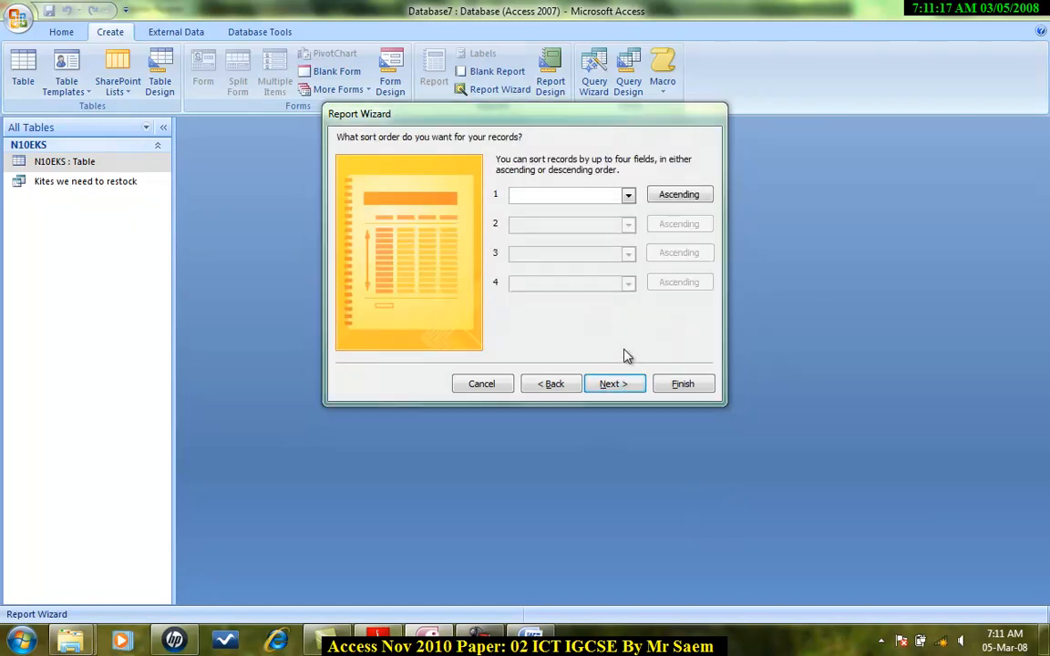
# Sort the report records ascending by Make.
pyautogui.click(377, 640)
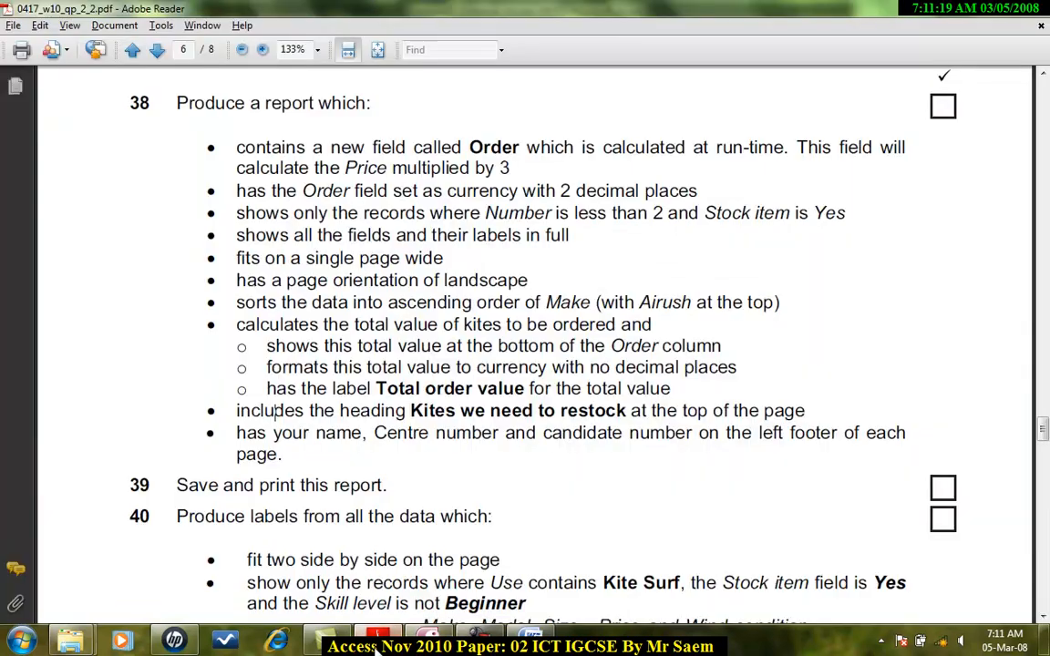
pyautogui.moveTo(388, 301); pyautogui.dragTo(780, 304)
pyautogui.click(428, 640)
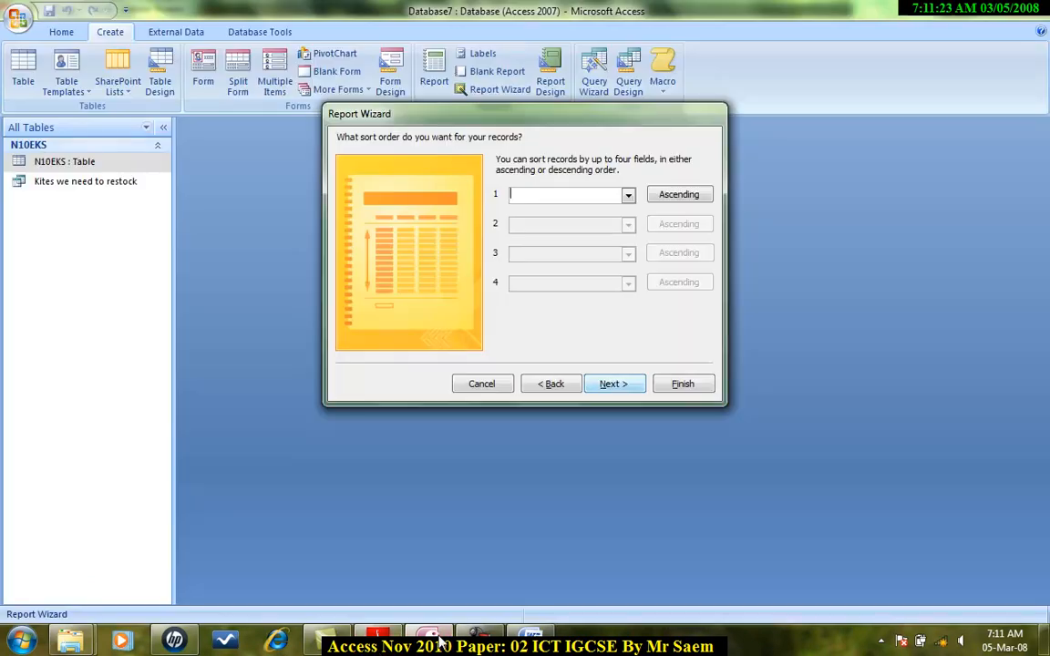
pyautogui.click(628, 195)
pyautogui.click(618, 222)
pyautogui.click(615, 386)
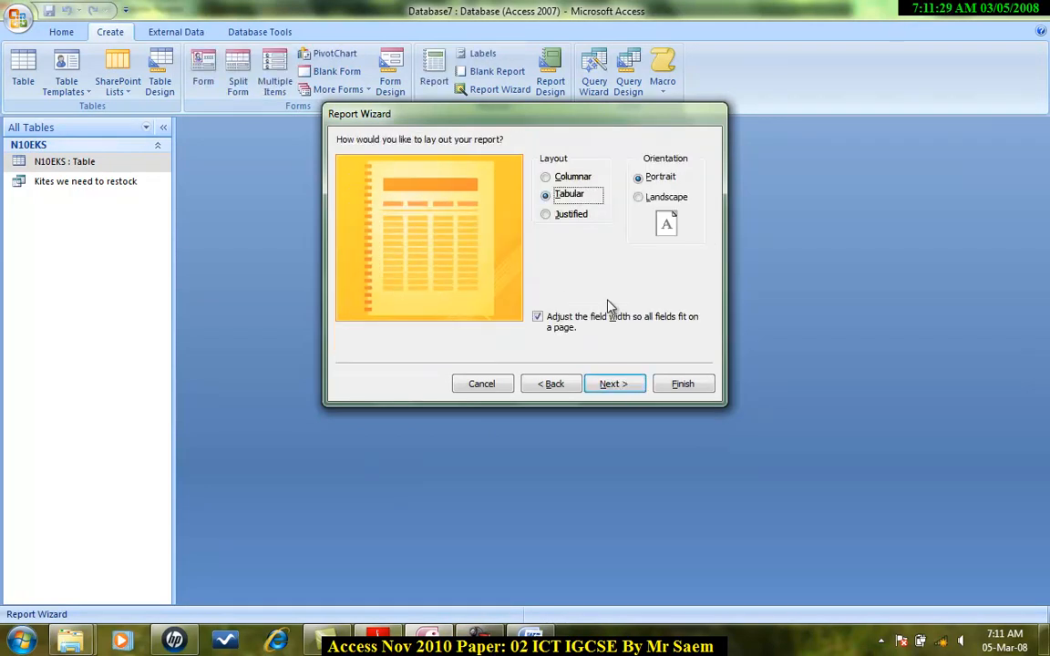
# Choose landscape orientation with tabular layout, keep the default style, and finish the wizard.
pyautogui.click(640, 200)
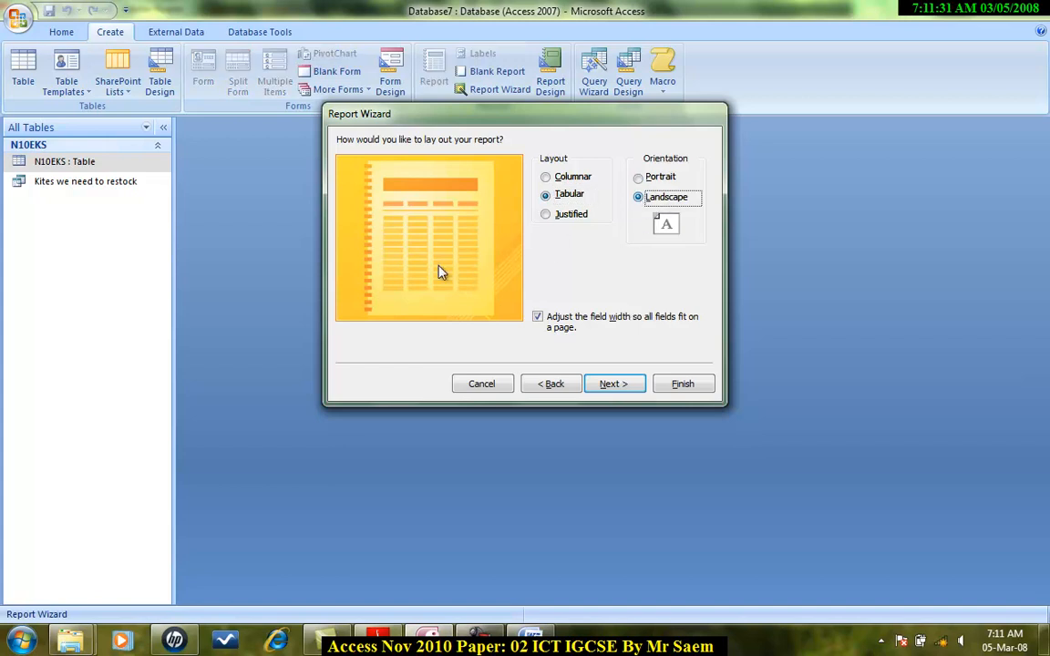
pyautogui.click(615, 386)
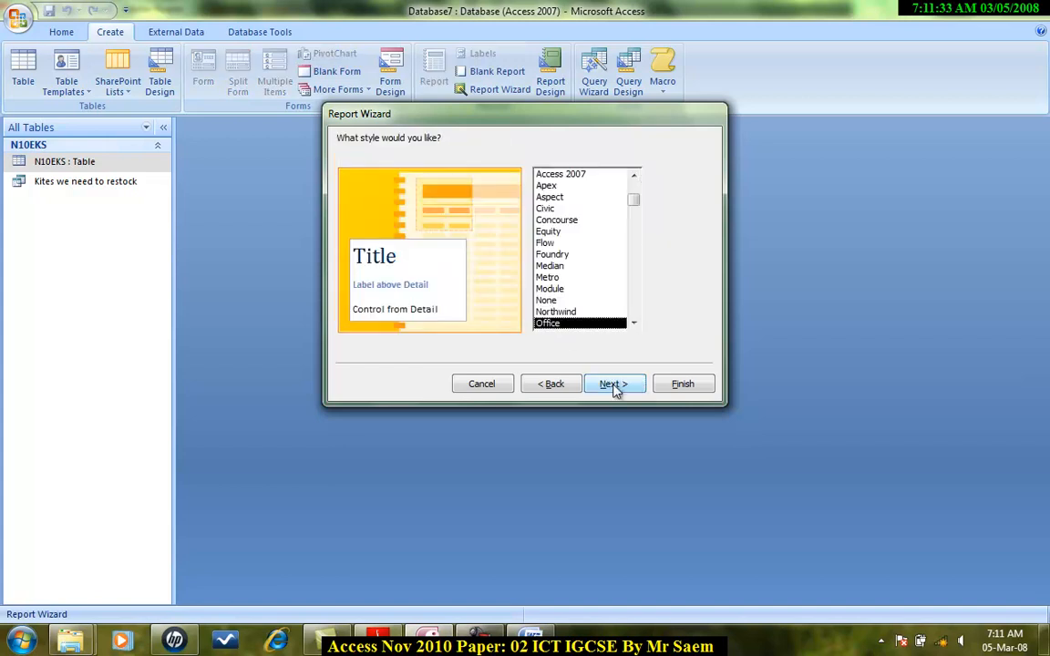
pyautogui.click(614, 388)
pyautogui.click(684, 384)
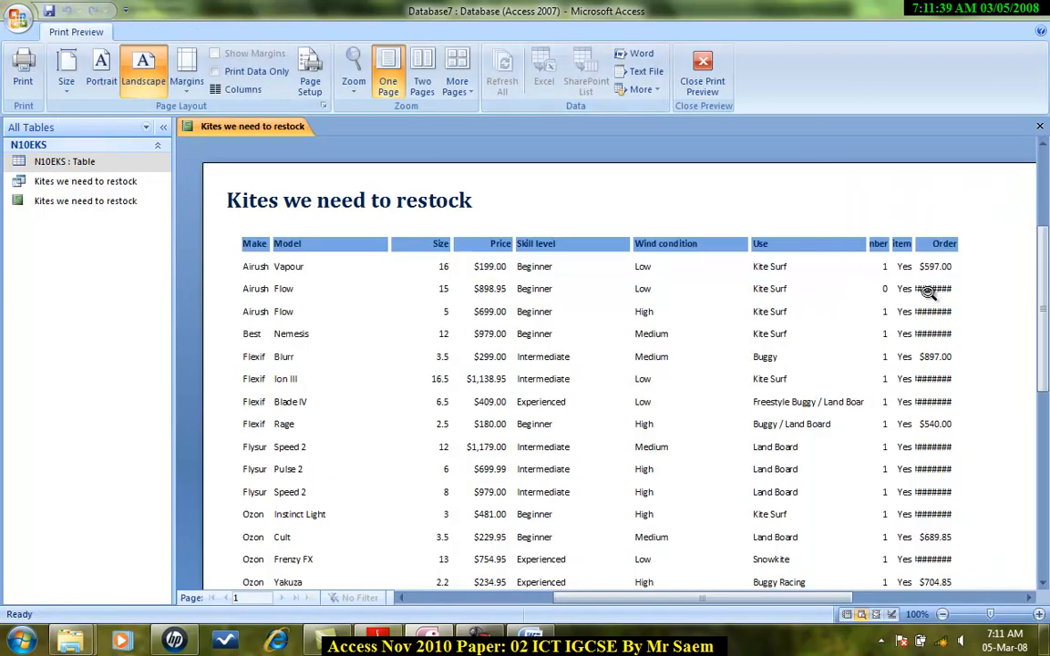
# Close the print preview and switch the report to Layout View.
pyautogui.moveTo(831, 597); pyautogui.dragTo(879, 597)
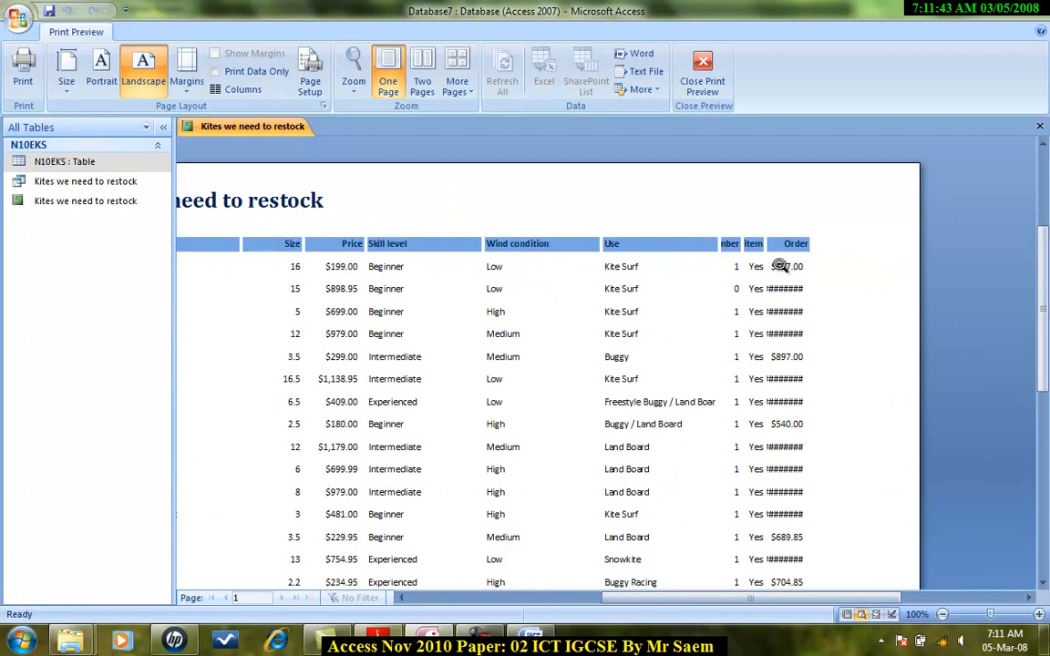
pyautogui.click(709, 80)
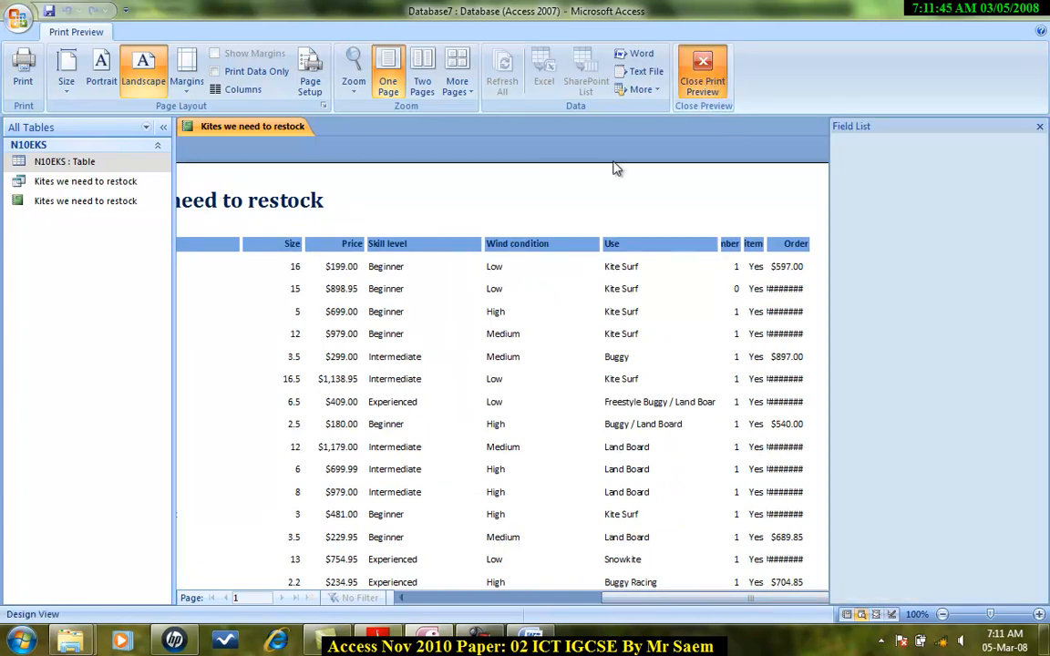
pyautogui.click(25, 96)
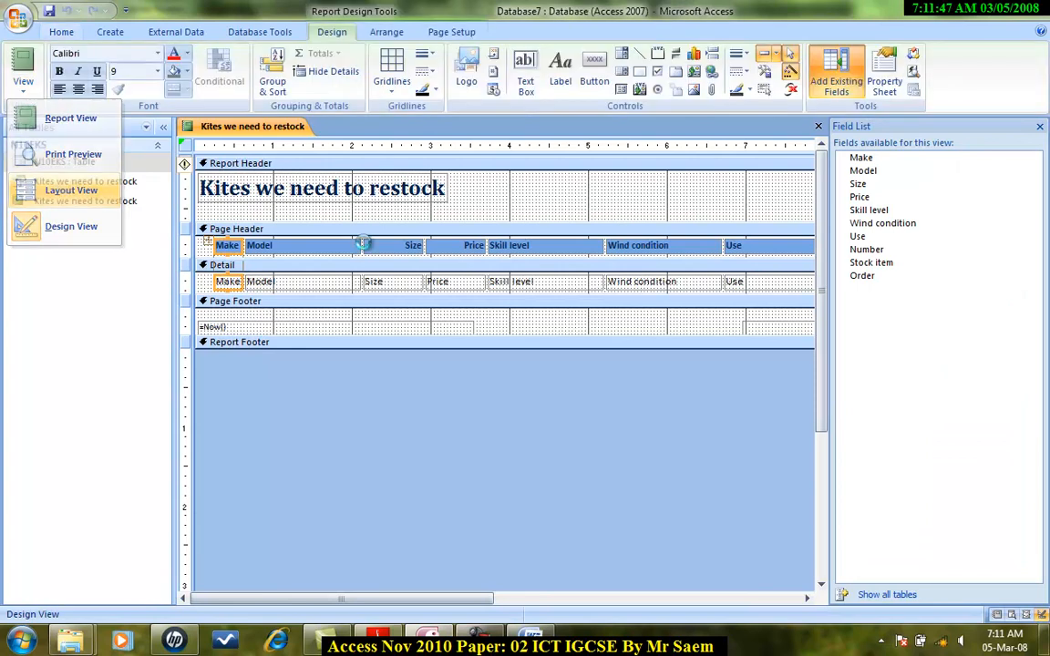
pyautogui.click(52, 188)
pyautogui.click(1039, 127)
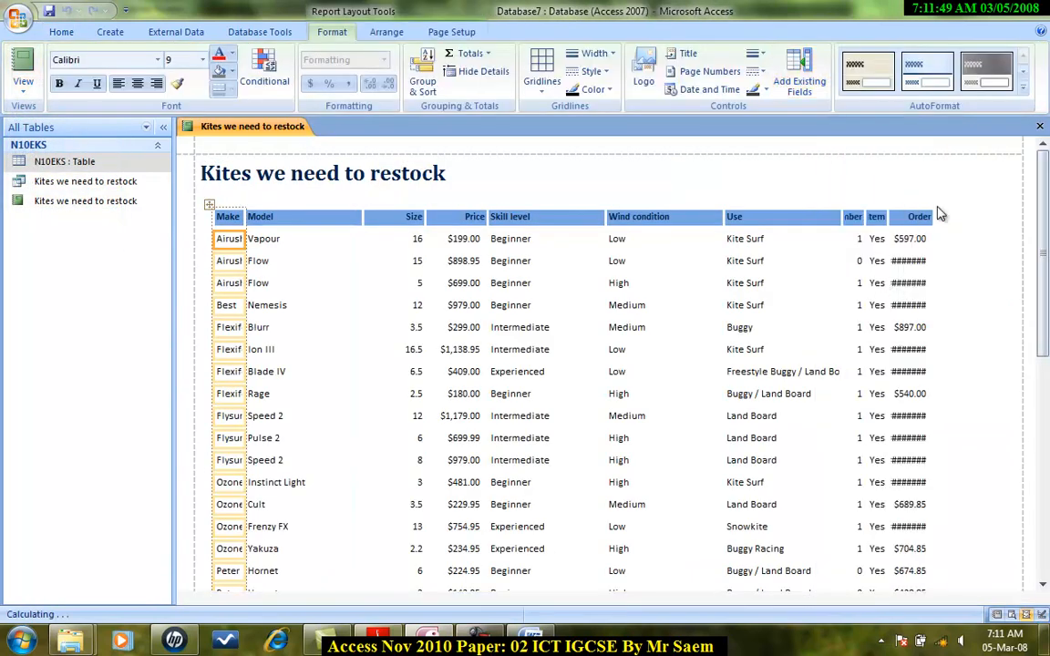
# Widen the Order, Number and Stock item columns so their labels and values show in full.
pyautogui.click(920, 226)
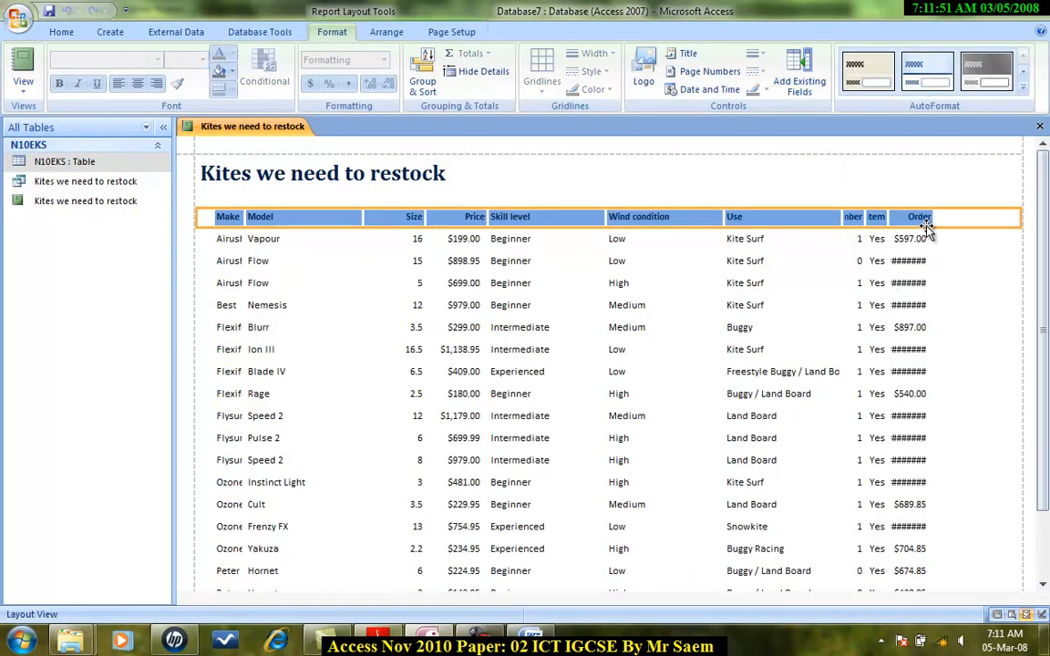
pyautogui.click(924, 219)
pyautogui.moveTo(936, 218); pyautogui.dragTo(969, 218)
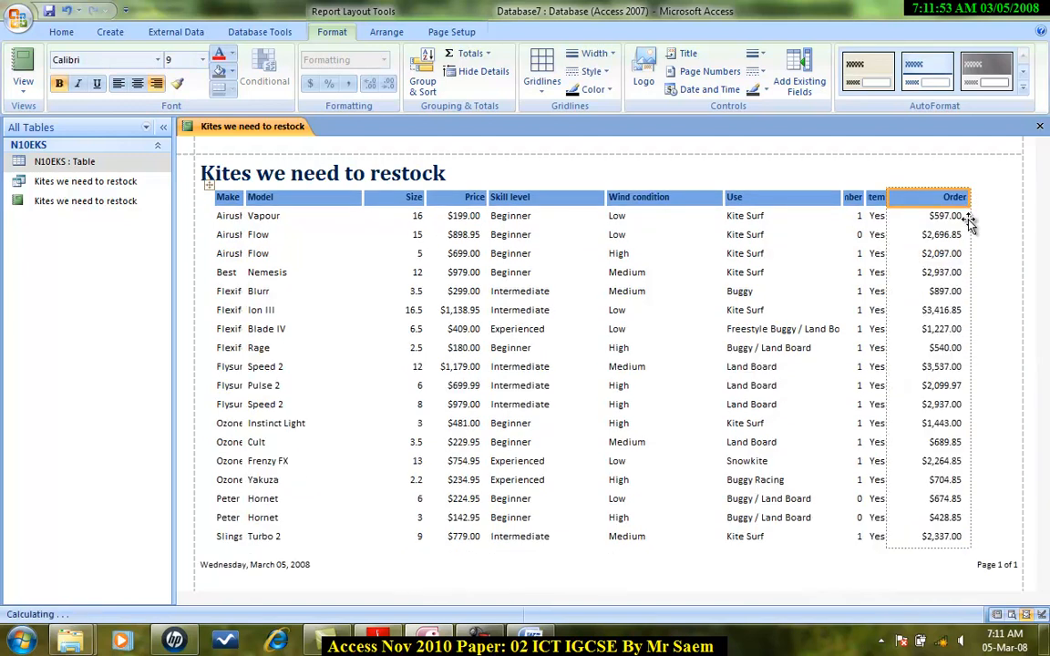
pyautogui.click(900, 200)
pyautogui.moveTo(903, 200); pyautogui.dragTo(904, 201)
pyautogui.moveTo(972, 205); pyautogui.dragTo(998, 205)
pyautogui.click(887, 204)
pyautogui.moveTo(903, 201)
pyautogui.mouseDown()
pyautogui.moveTo(918, 201)
pyautogui.moveTo(884, 201)
pyautogui.mouseUp()
pyautogui.click(856, 202)
pyautogui.click(991, 202)
pyautogui.moveTo(1033, 201); pyautogui.dragTo(1010, 198)
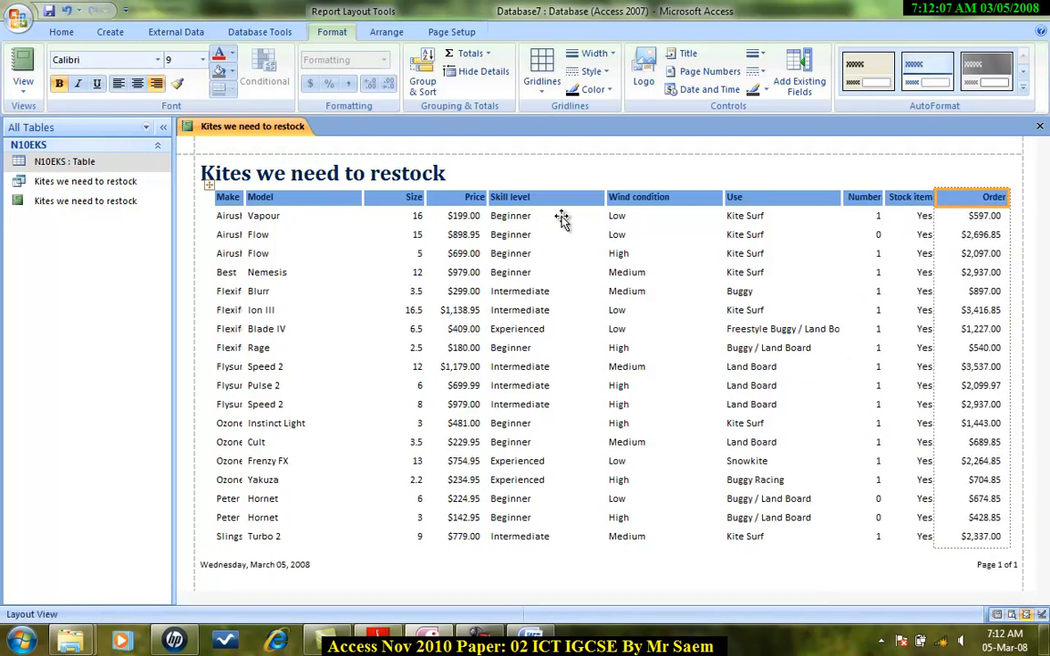
# Narrow the Model and Skill level columns so the report fits one page wide.
pyautogui.click(348, 202)
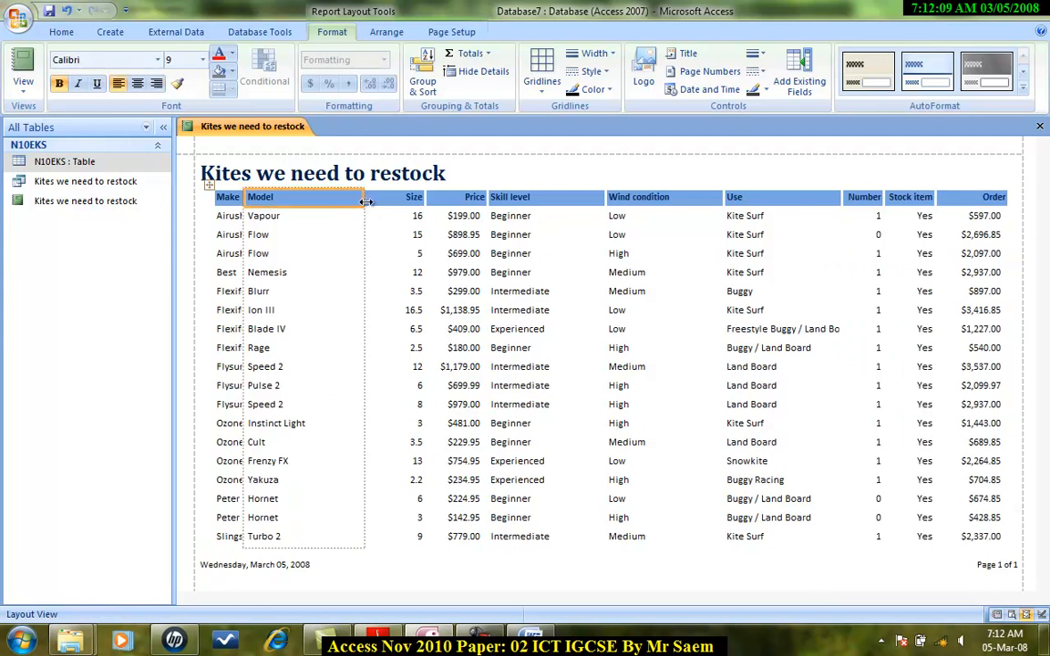
pyautogui.click(349, 198)
pyautogui.moveTo(348, 198); pyautogui.dragTo(329, 199)
pyautogui.click(524, 198)
pyautogui.moveTo(592, 200); pyautogui.dragTo(571, 198)
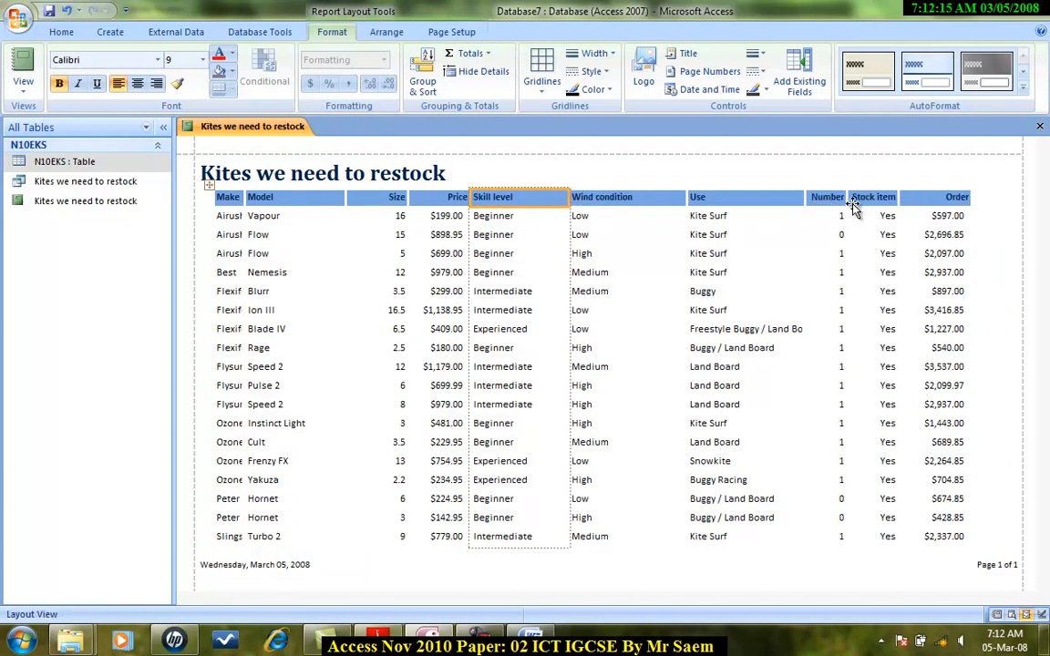
# Review the exam paper's requirements for the total order value in the report.
pyautogui.hotkey('alt', 'Tab')
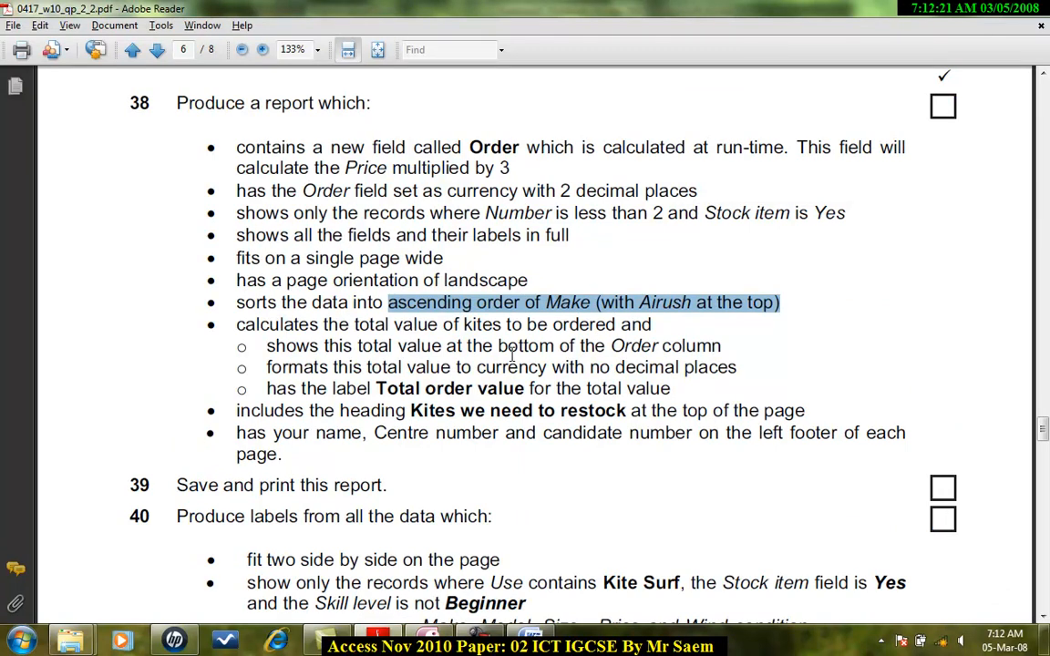
pyautogui.hotkey('alt', 'Tab')
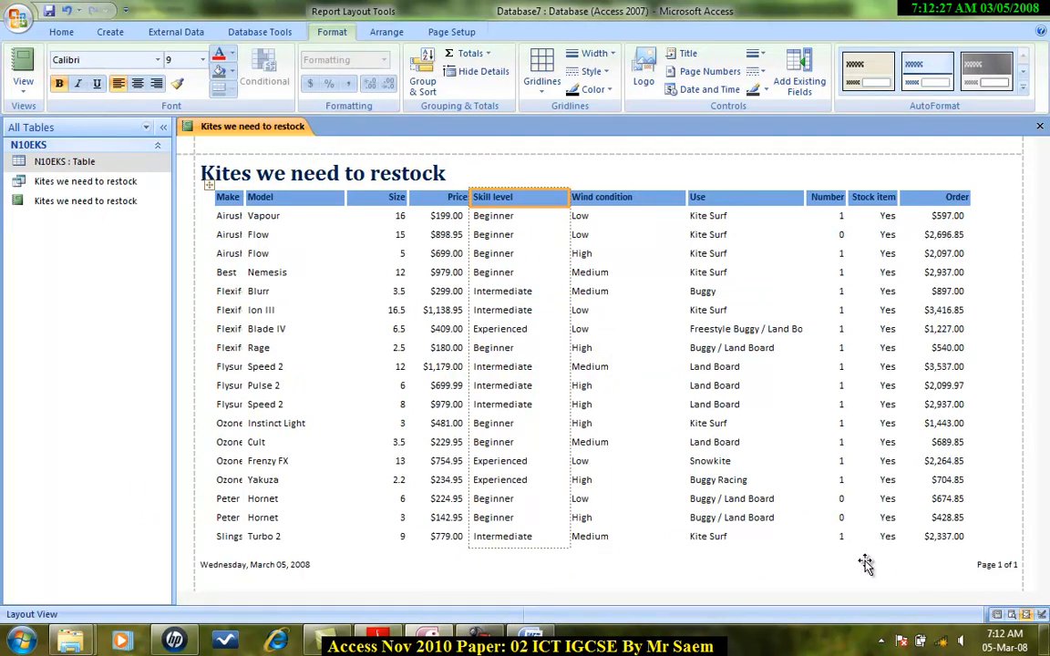
pyautogui.hotkey('alt', 'Tab')
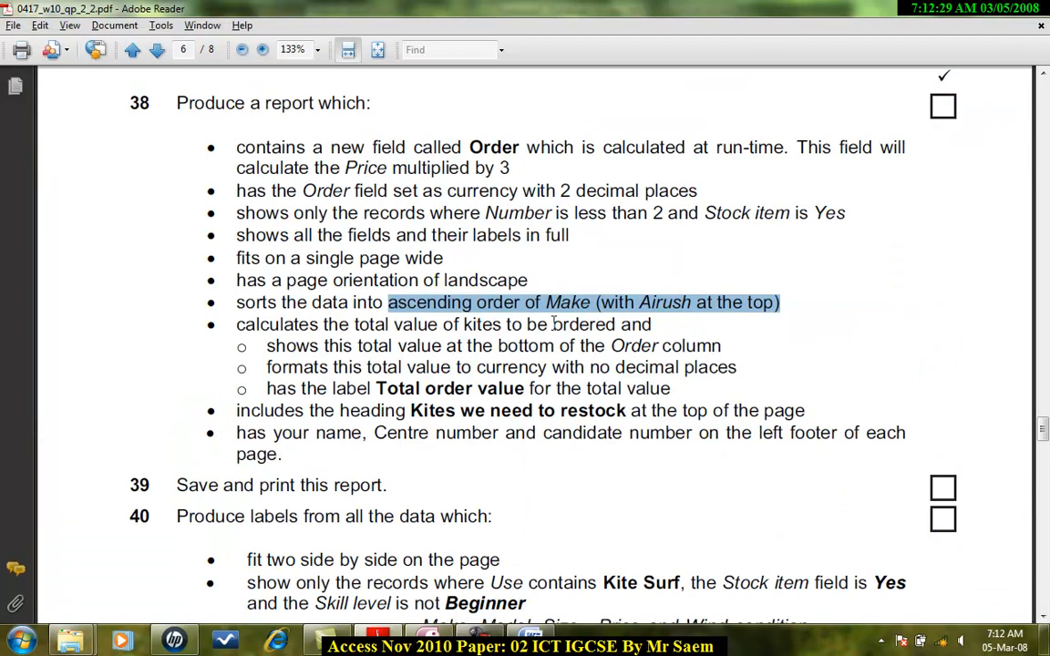
pyautogui.scroll(-1, 554, 324)
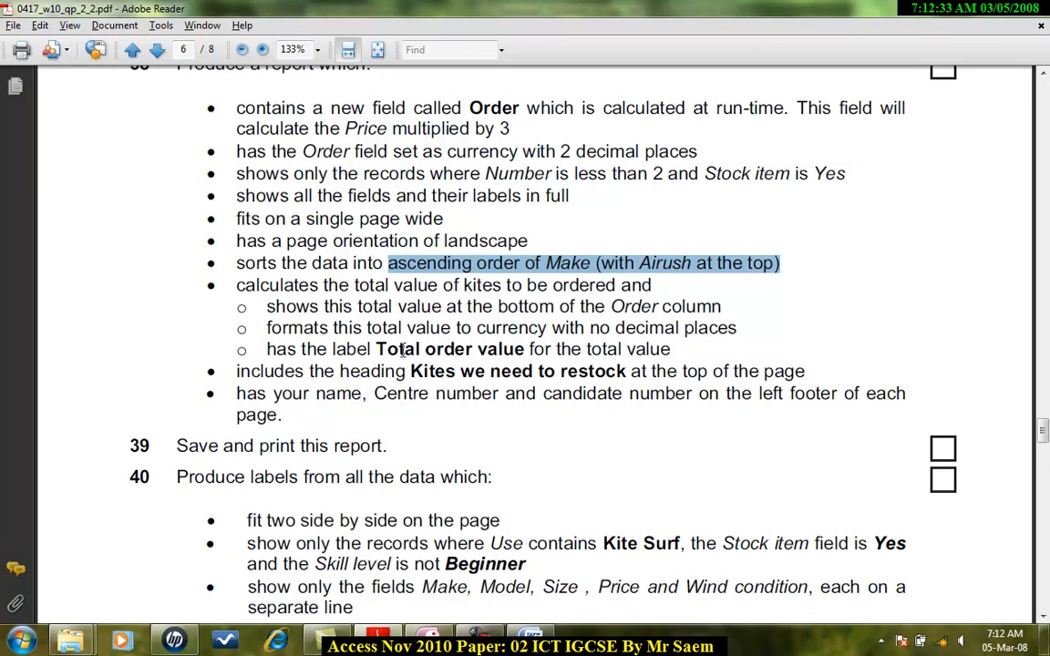
pyautogui.moveTo(378, 349); pyautogui.dragTo(481, 349)
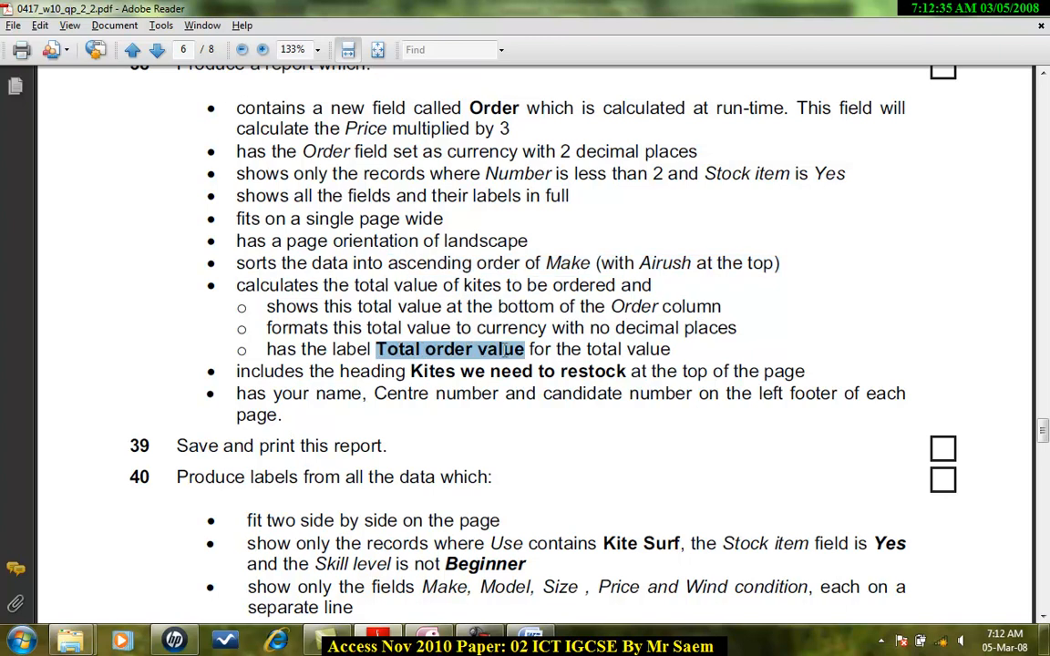
pyautogui.hotkey('alt', 'Tab')
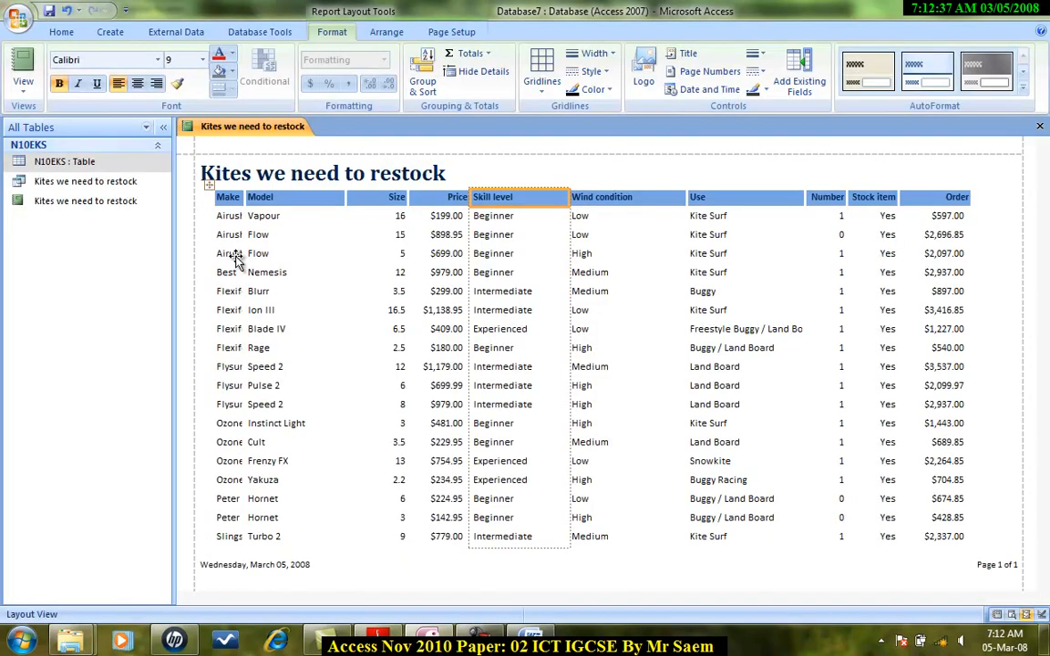
# Switch to Design View and enlarge the report footer section.
pyautogui.click(26, 91)
pyautogui.click(58, 226)
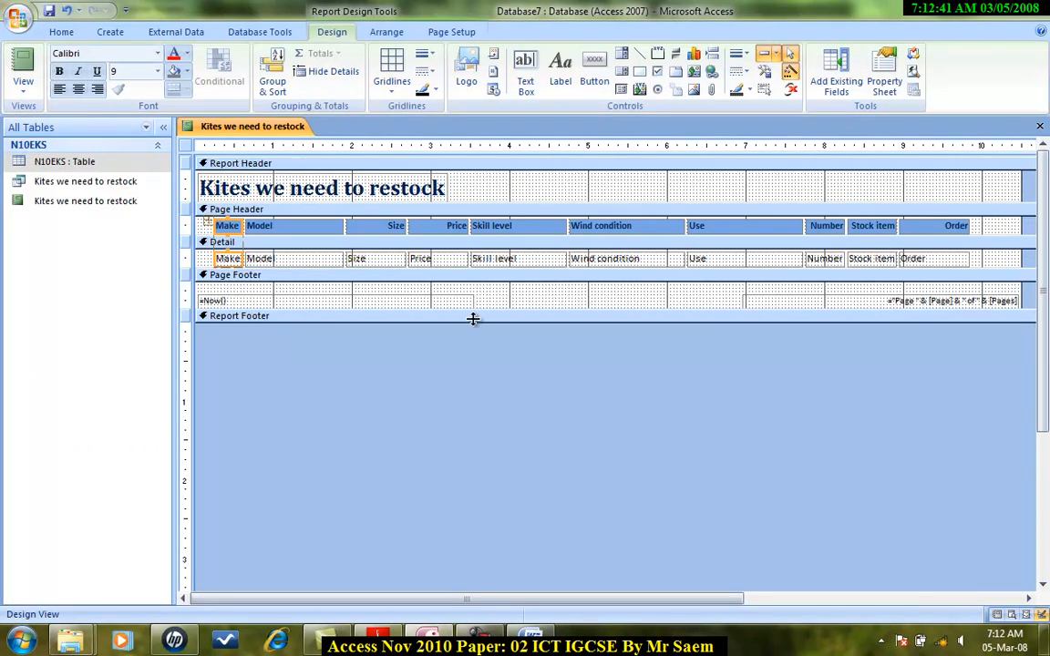
pyautogui.moveTo(473, 320); pyautogui.dragTo(473, 344)
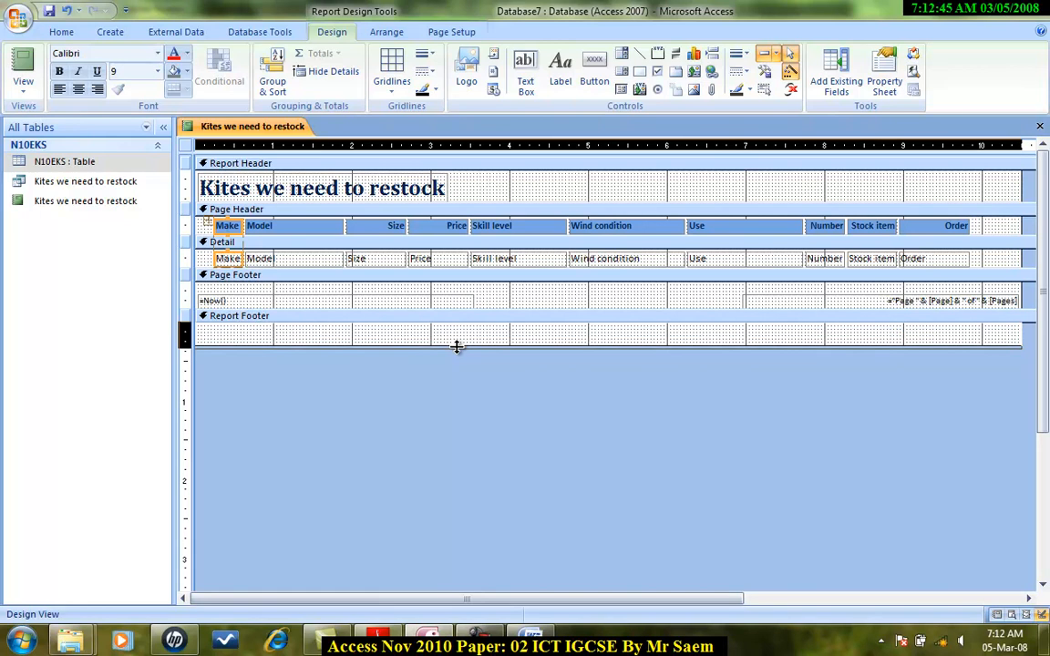
# Add a text box in the report footer under the Order column with the expression =SUM([Order]).
pyautogui.click(524, 70)
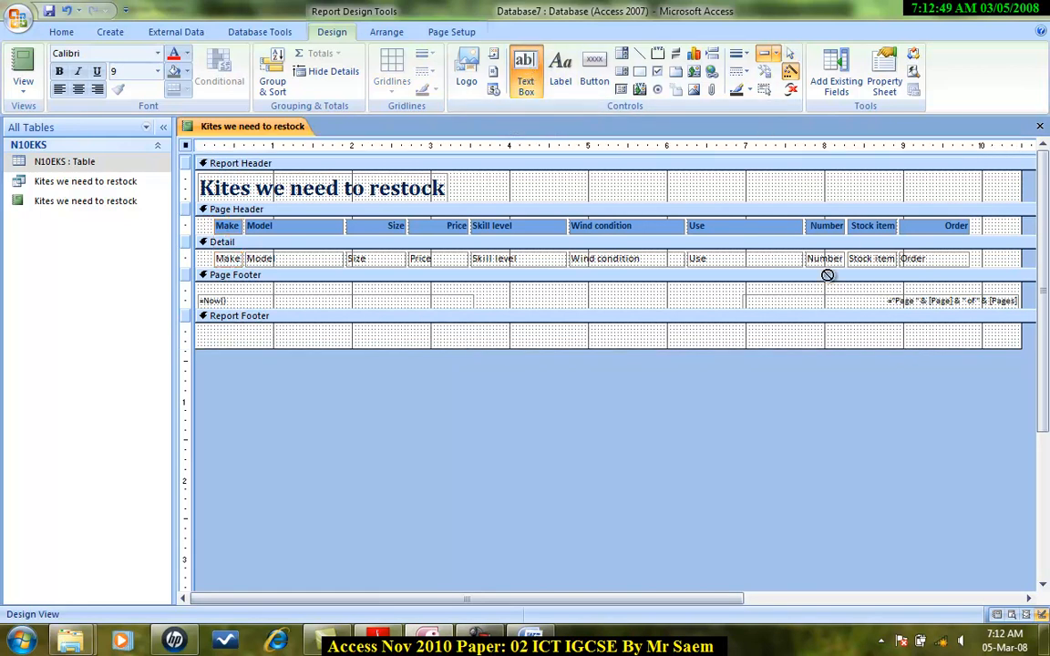
pyautogui.moveTo(870, 325); pyautogui.dragTo(975, 341)
pyautogui.click(907, 334)
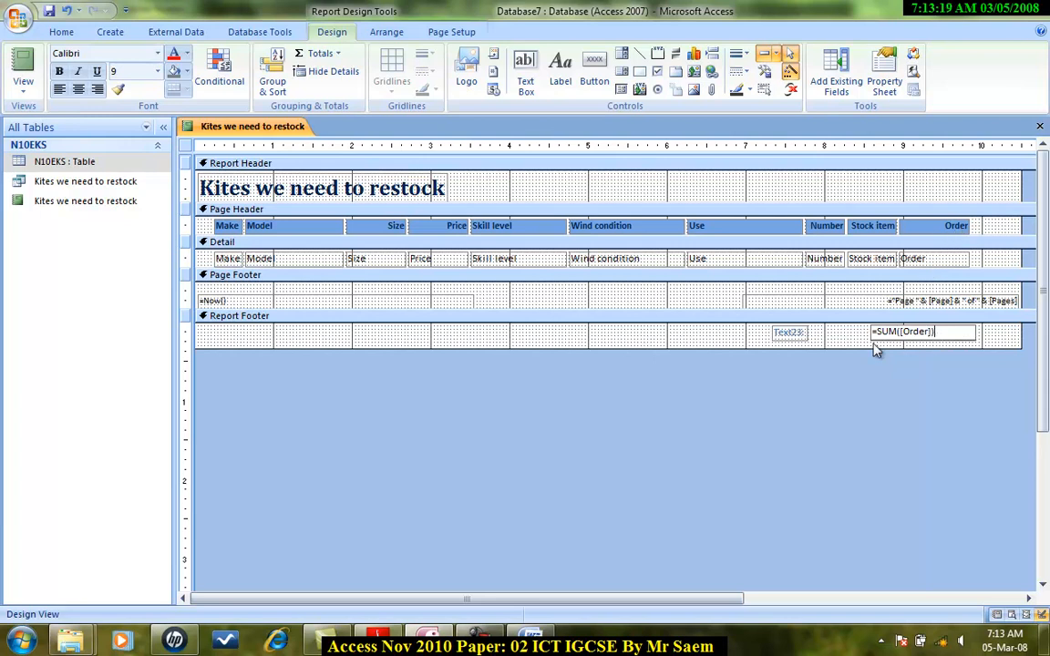
pyautogui.click(851, 339)
pyautogui.click(871, 334)
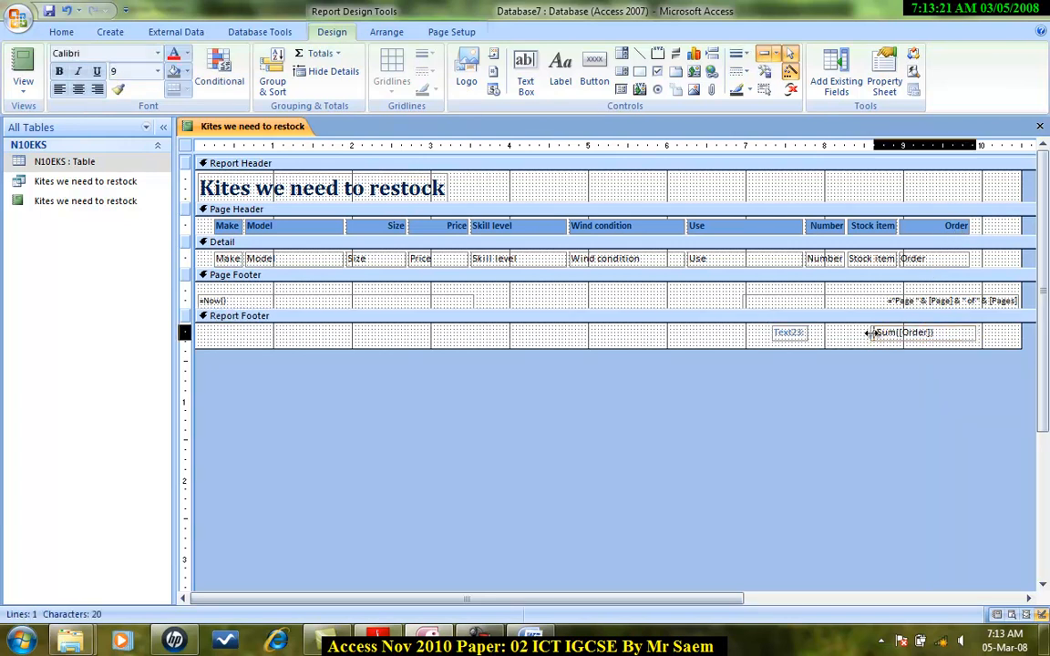
pyautogui.moveTo(871, 332); pyautogui.dragTo(912, 333)
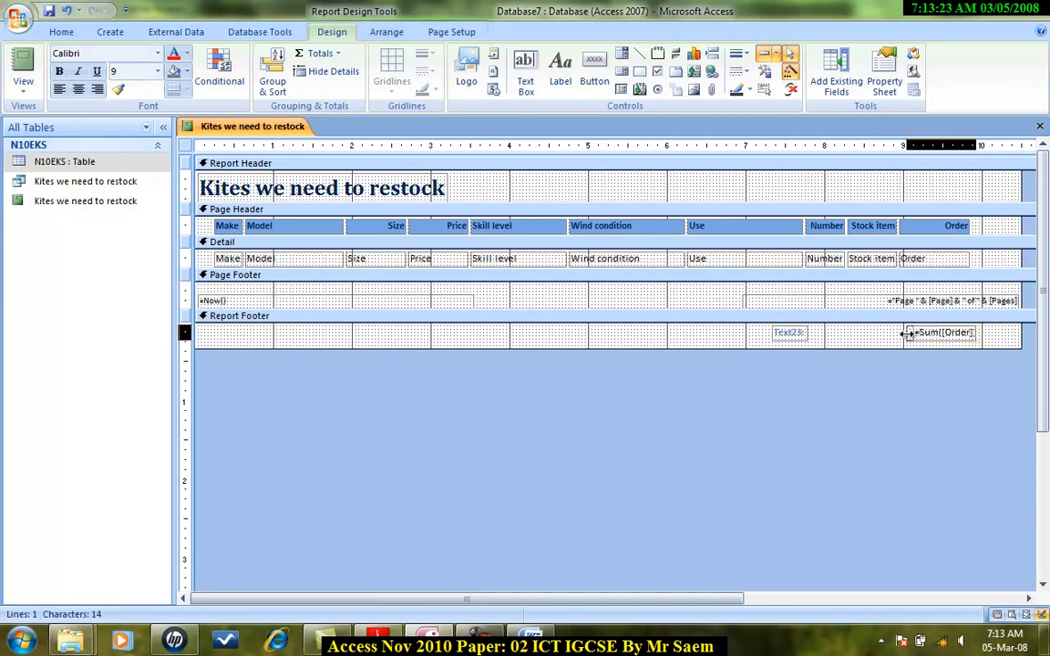
# Widen the text box's label and change its caption to Total order value.
pyautogui.click(789, 333)
pyautogui.moveTo(806, 334); pyautogui.dragTo(770, 334)
pyautogui.click(859, 334)
pyautogui.write('Total order value')
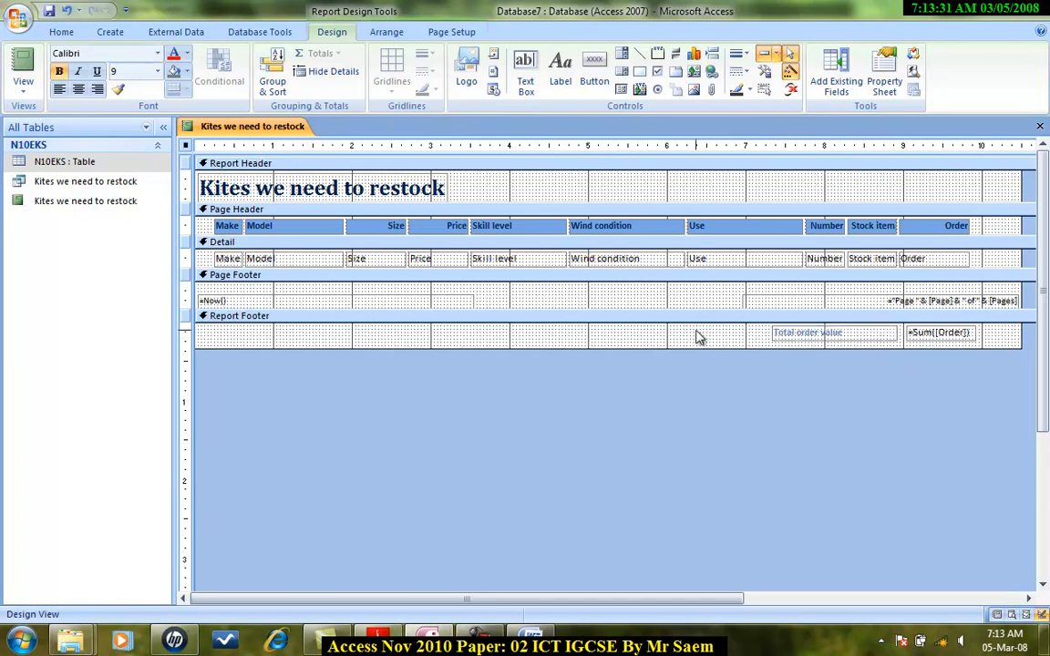
pyautogui.click(696, 335)
# Check the total in Report View and return to Design View.
pyautogui.click(23, 64)
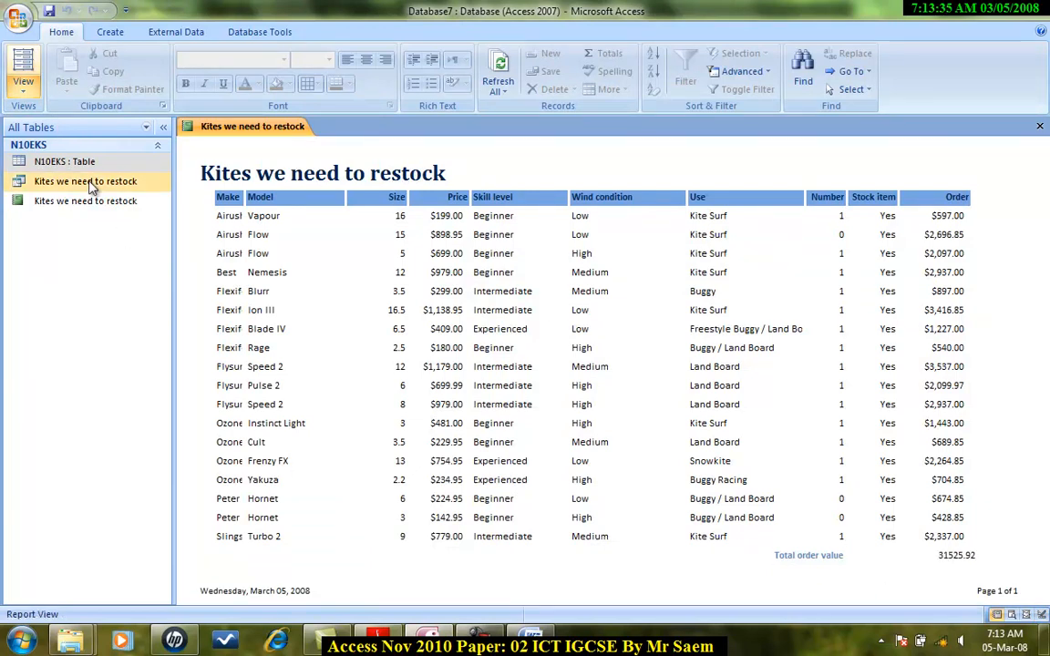
pyautogui.click(25, 87)
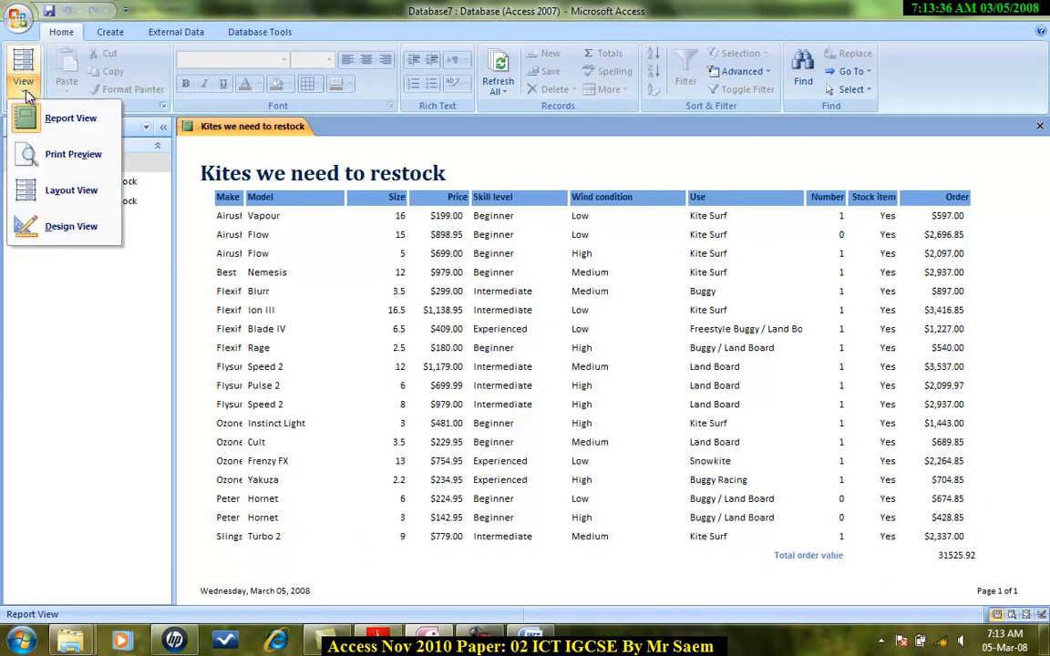
pyautogui.click(56, 224)
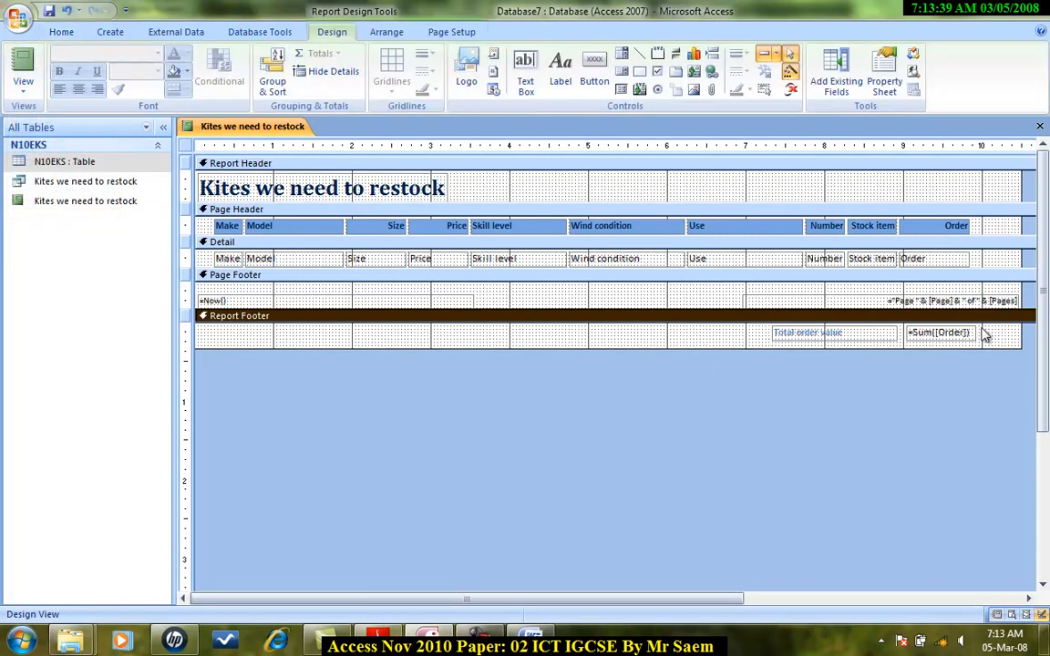
# Resize the total text box so it aligns under the Order column.
pyautogui.click(973, 335)
pyautogui.moveTo(907, 331); pyautogui.dragTo(891, 331)
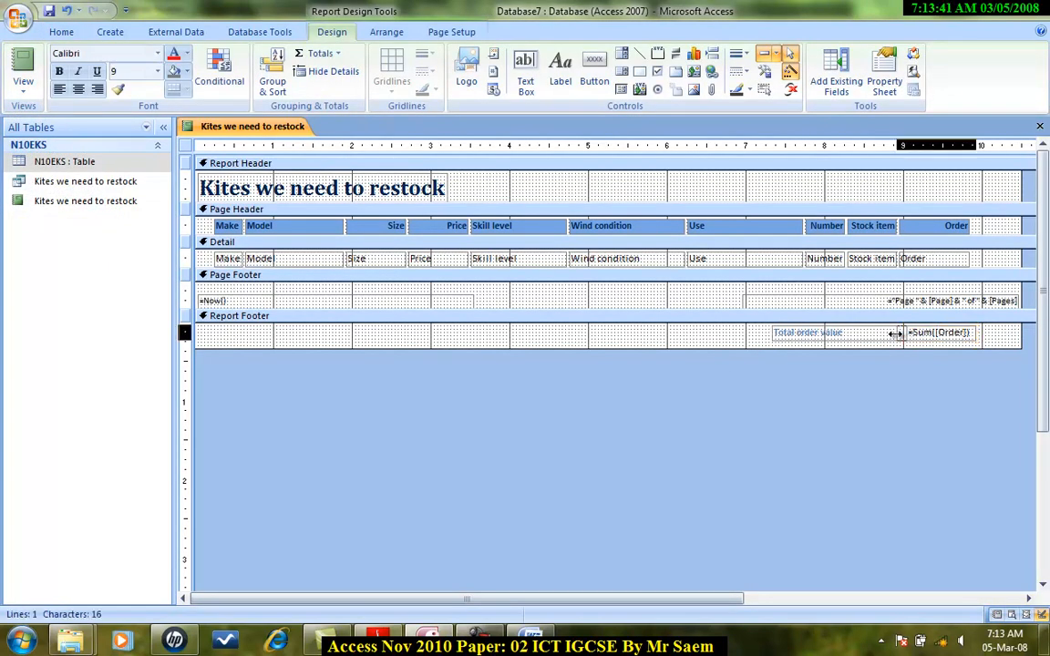
pyautogui.moveTo(976, 334); pyautogui.dragTo(957, 337)
# Set the total text box's format to Currency with 2 decimal places in its properties.
pyautogui.rightClick(952, 342)
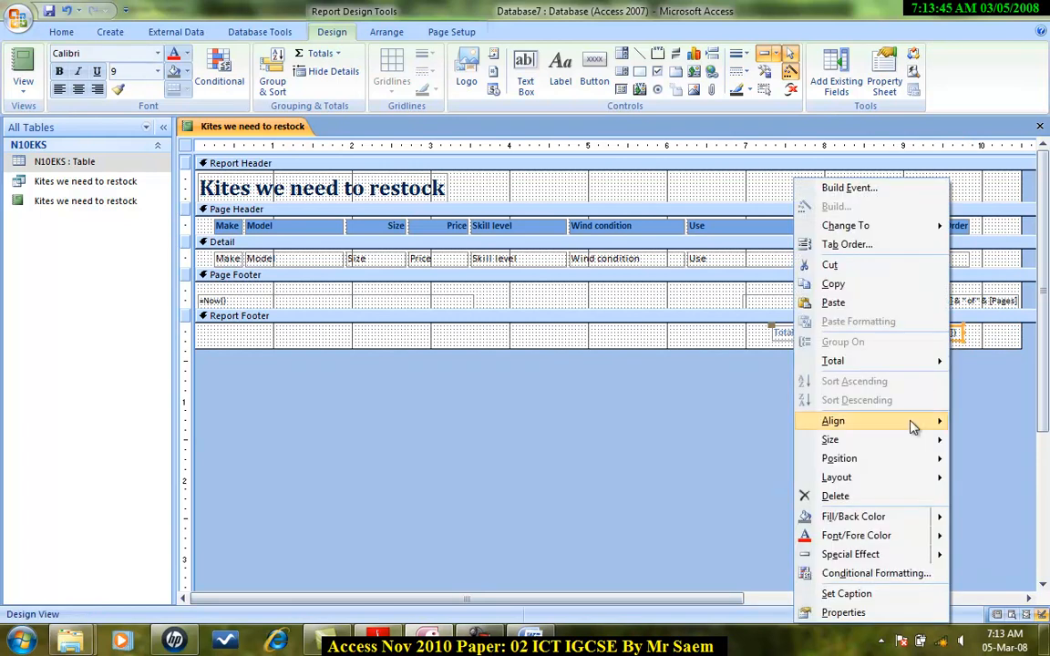
pyautogui.click(844, 612)
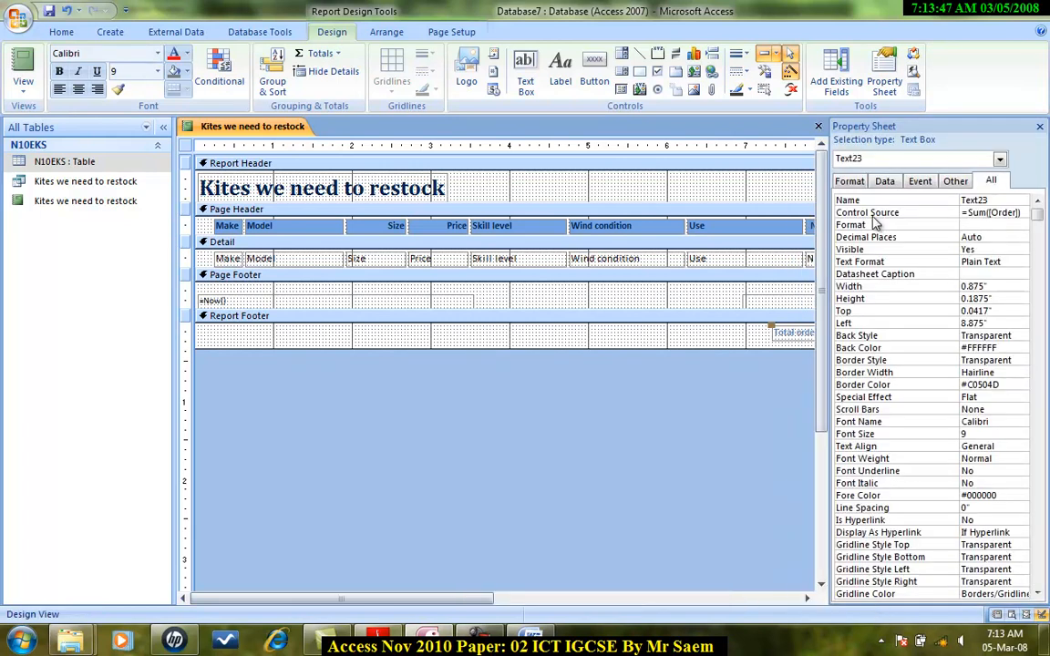
pyautogui.click(994, 225)
pyautogui.click(1022, 225)
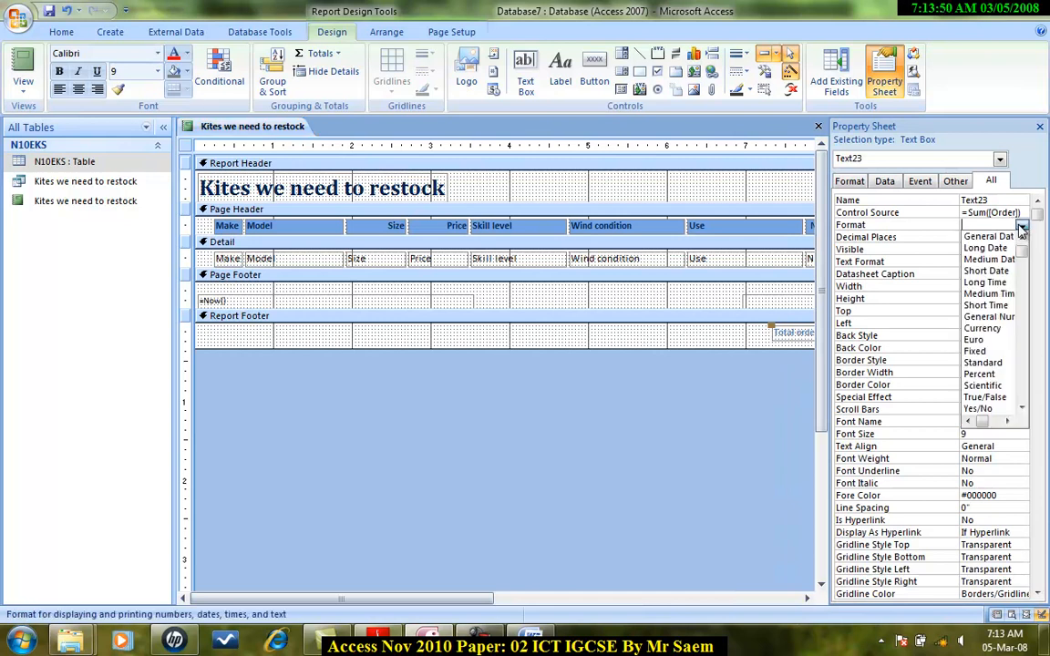
pyautogui.click(982, 328)
pyautogui.click(996, 238)
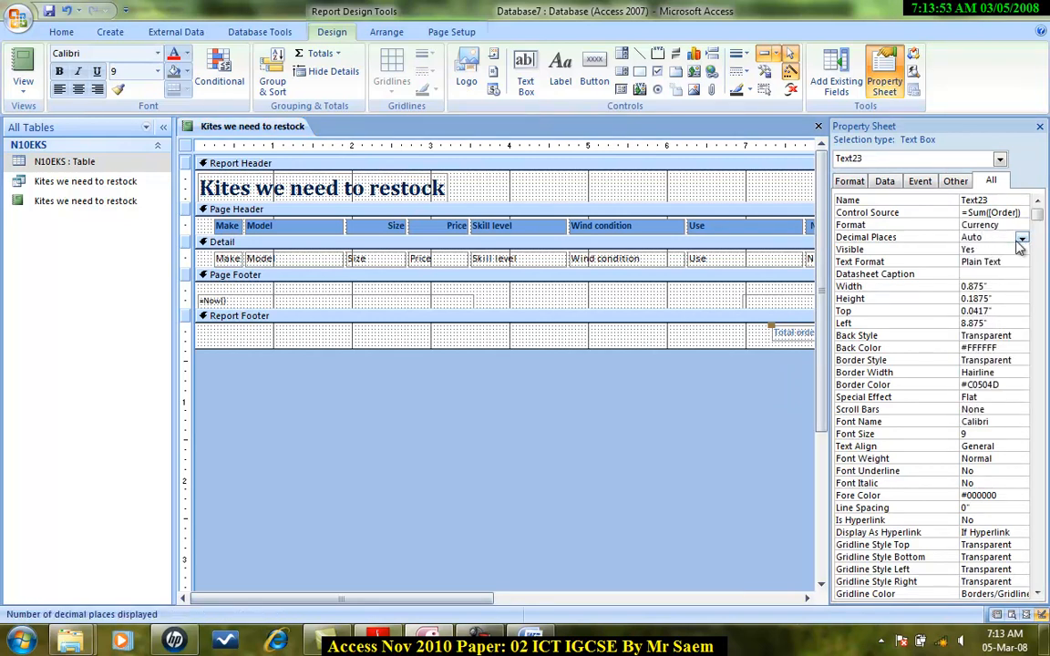
pyautogui.click(1021, 238)
pyautogui.click(979, 286)
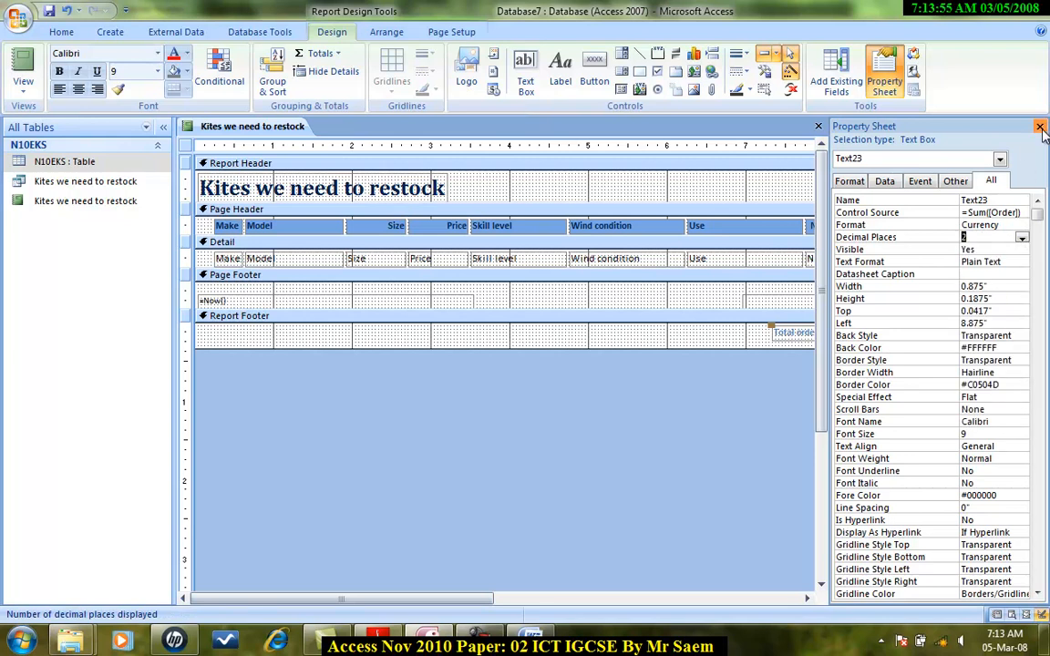
pyautogui.click(1040, 127)
# Preview the report in Report View and return to Design View.
pyautogui.click(23, 82)
pyautogui.click(61, 123)
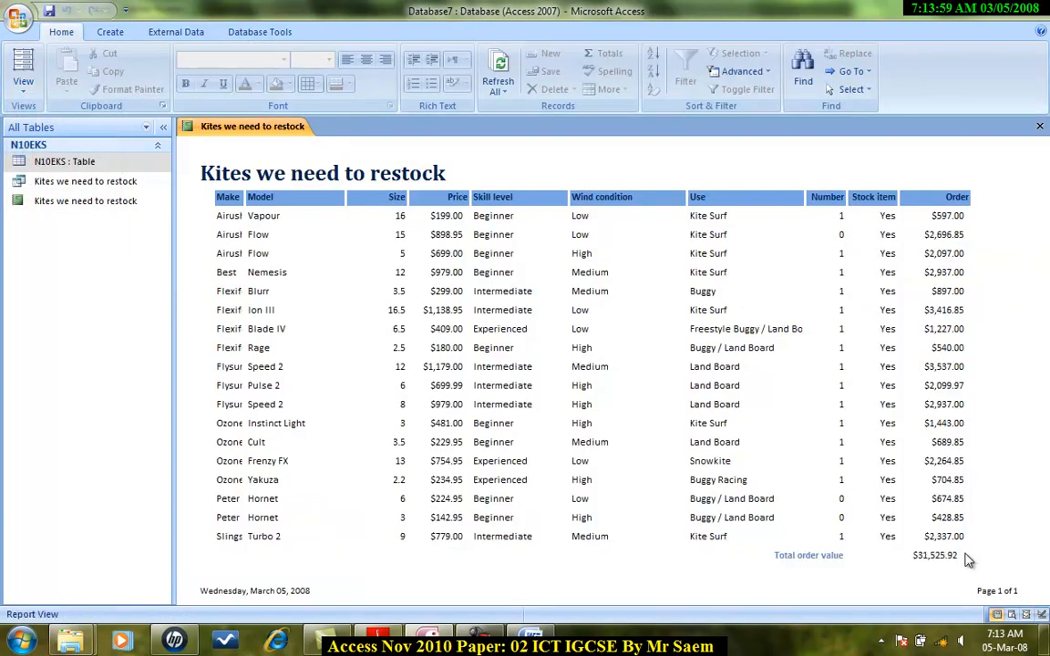
pyautogui.click(22, 82)
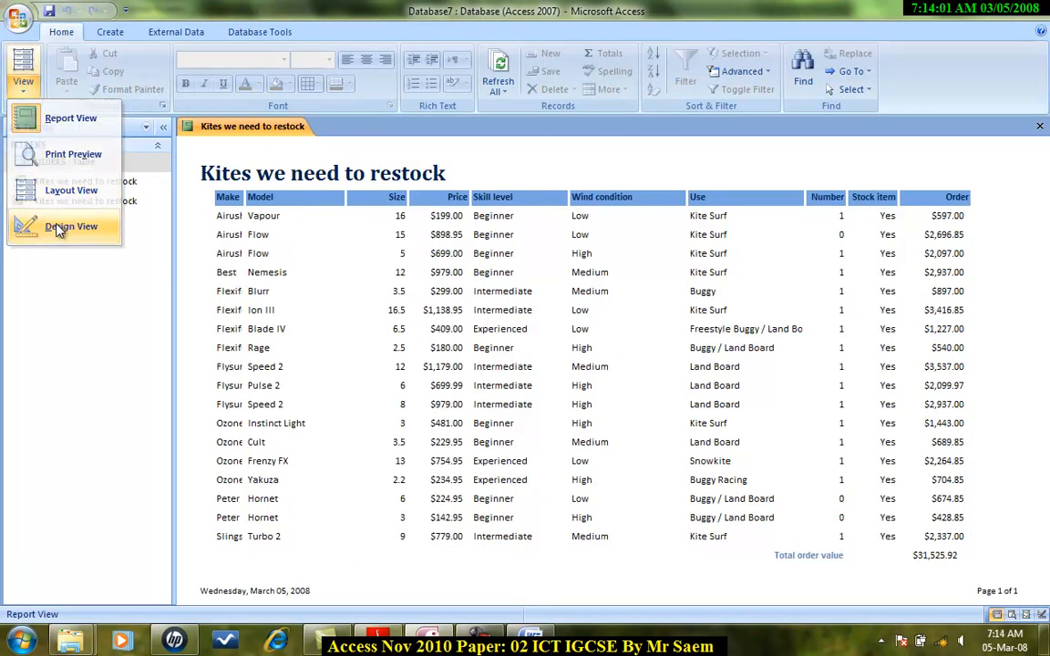
pyautogui.click(61, 225)
# Shorten the Total order value label from its left edge so it sits beside the total.
pyautogui.press('Right')
pyautogui.press('Right')
pyautogui.click(797, 333)
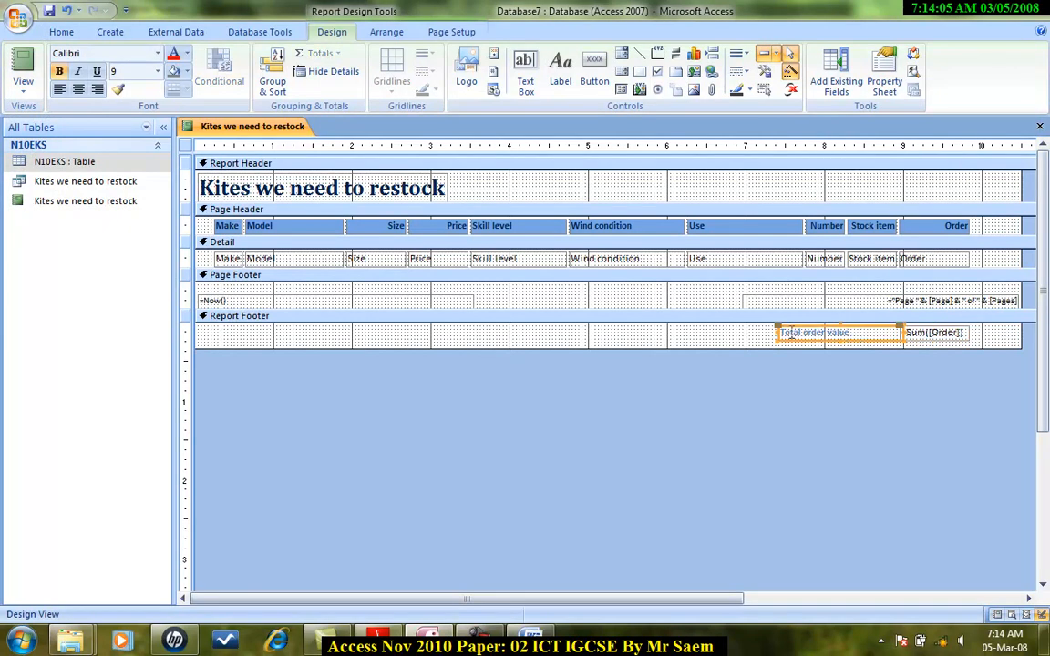
pyautogui.moveTo(777, 332); pyautogui.dragTo(800, 332)
pyautogui.click(23, 86)
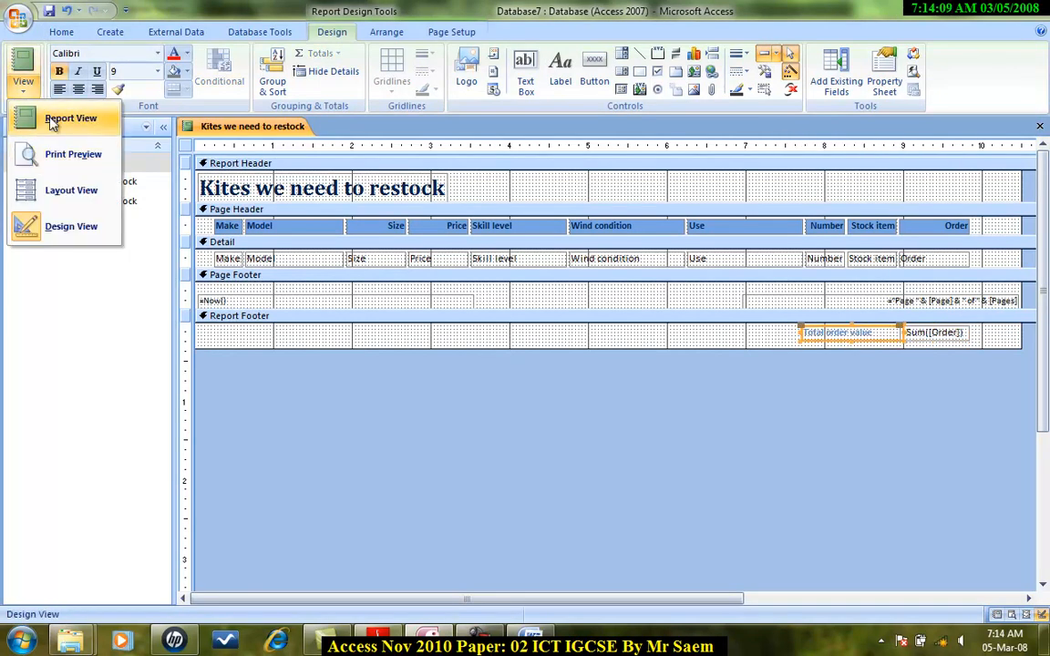
# Preview the report in Report View and compare it against the report requirements in the exam paper.
pyautogui.click(52, 118)
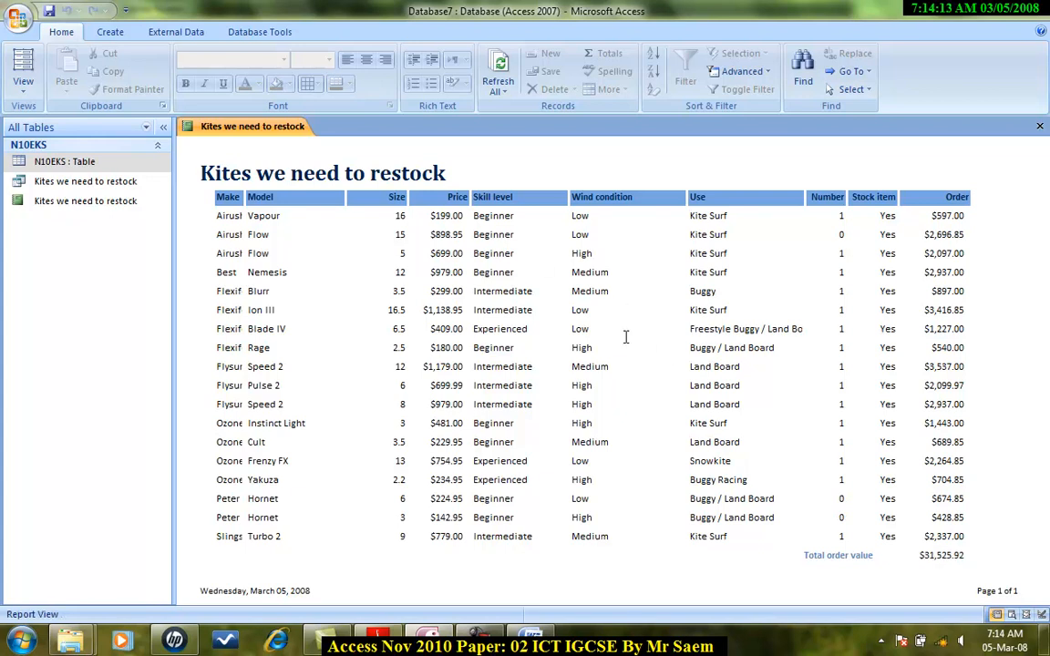
pyautogui.click(379, 639)
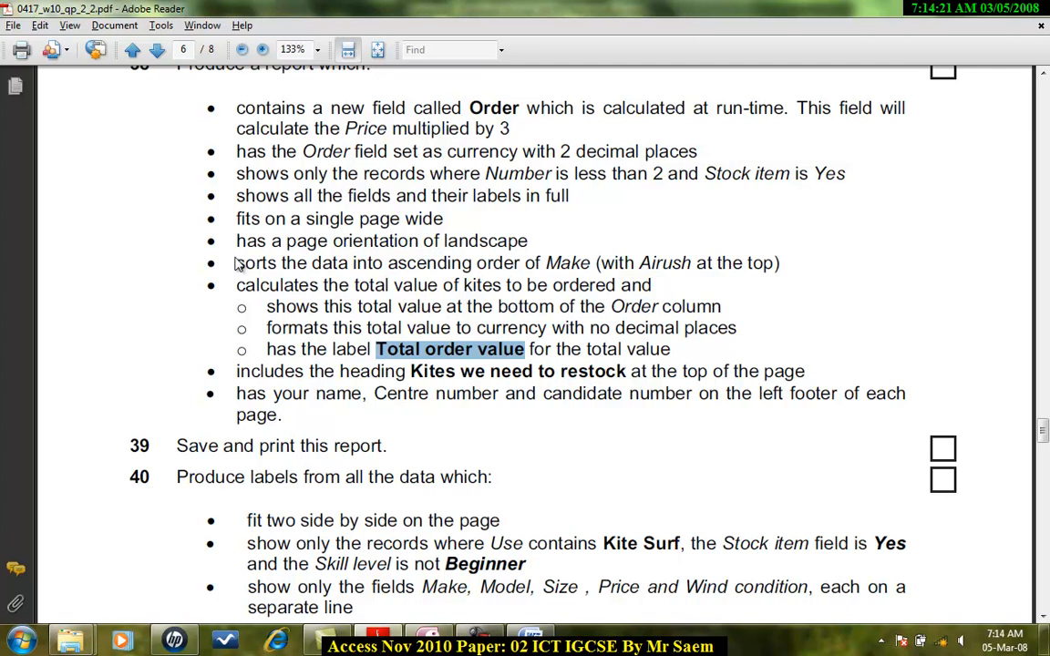
pyautogui.hotkey('alt', 'Tab')
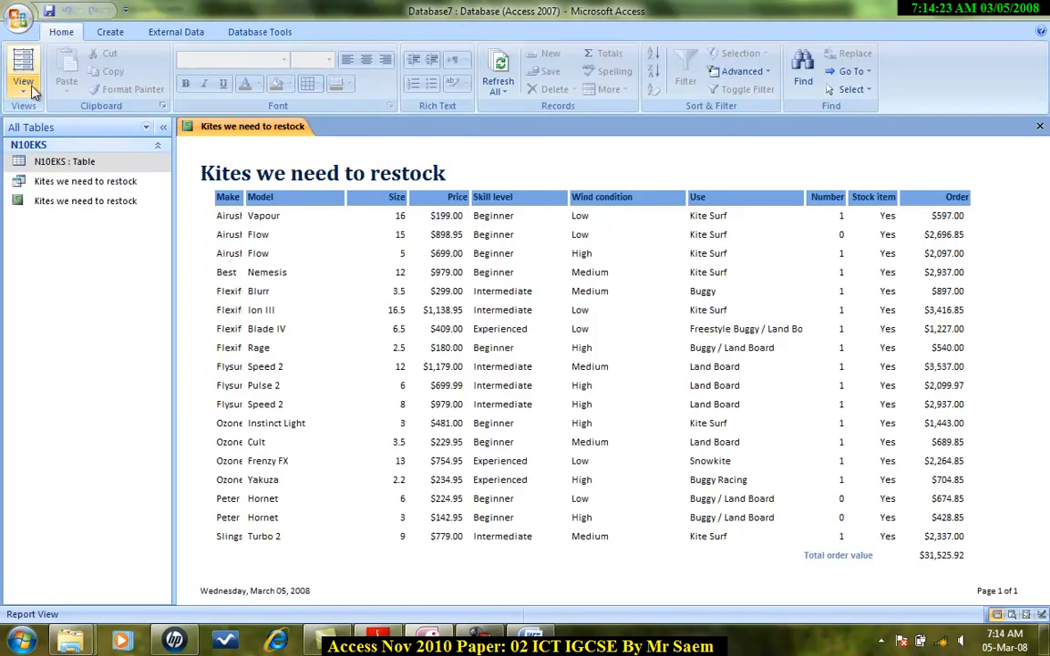
# Return to Design View and delete the date text box from the left of the page footer.
pyautogui.click(25, 91)
pyautogui.click(66, 227)
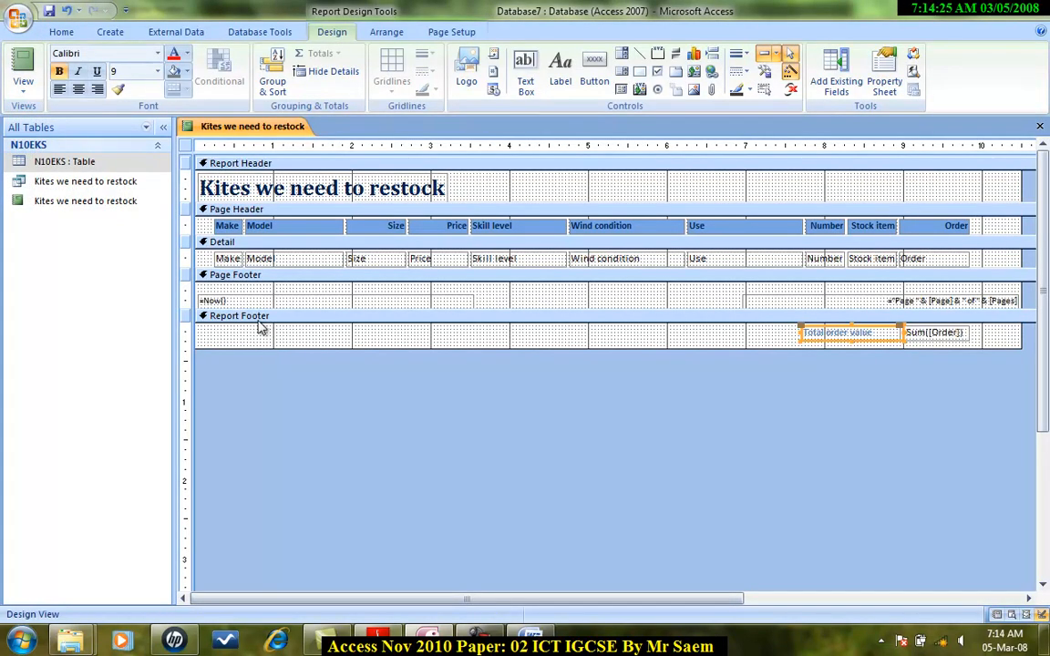
pyautogui.click(287, 307)
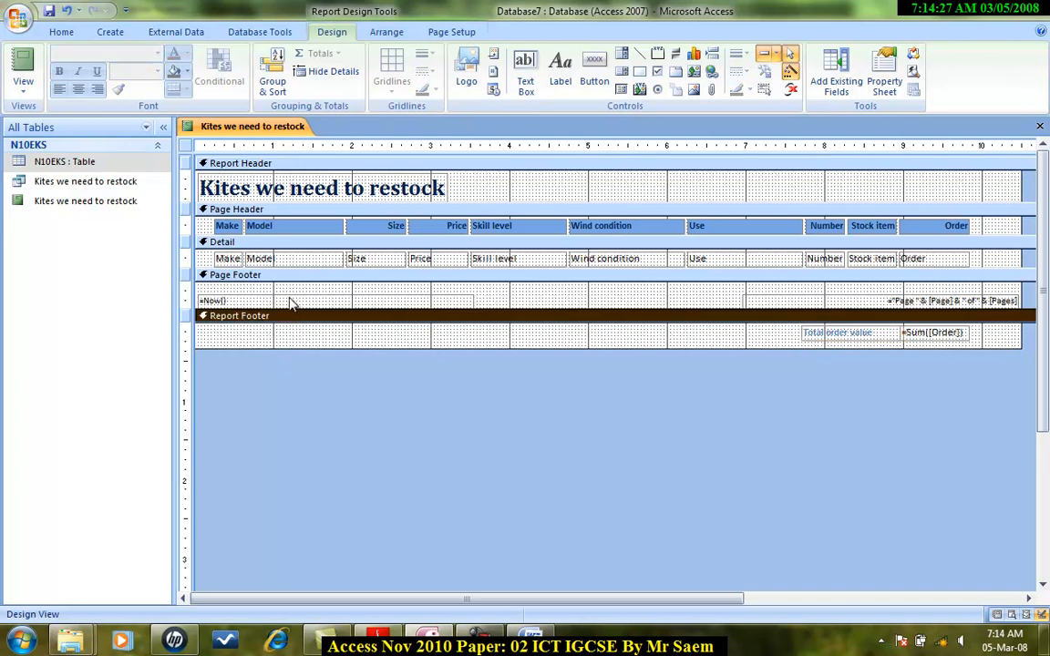
pyautogui.click(290, 301)
pyautogui.scroll(-1, 292, 302)
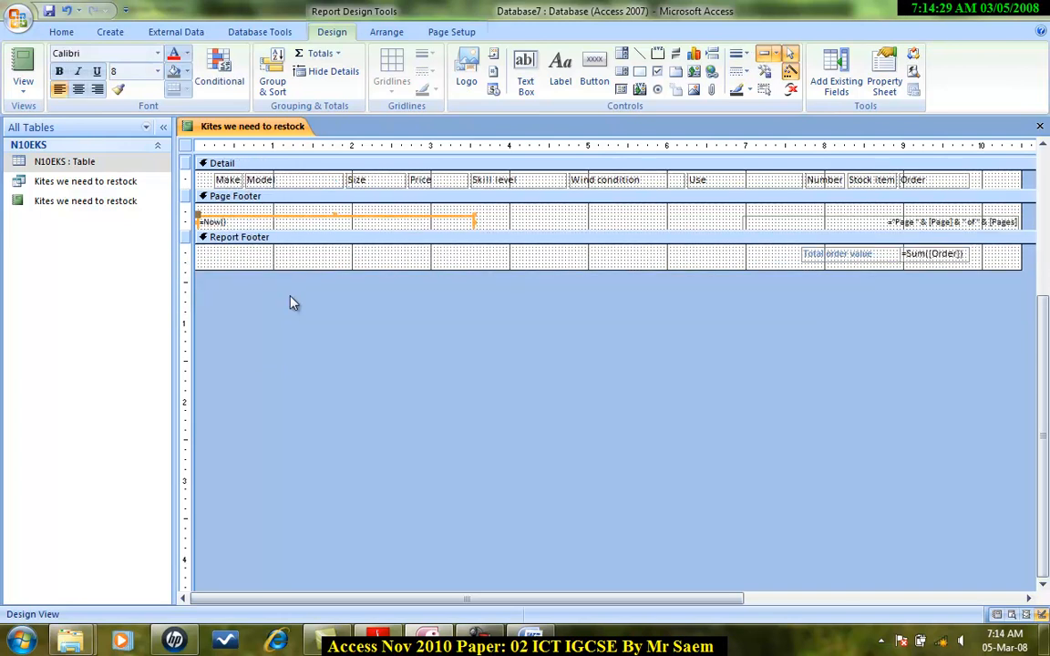
pyautogui.scroll(1, 291, 303)
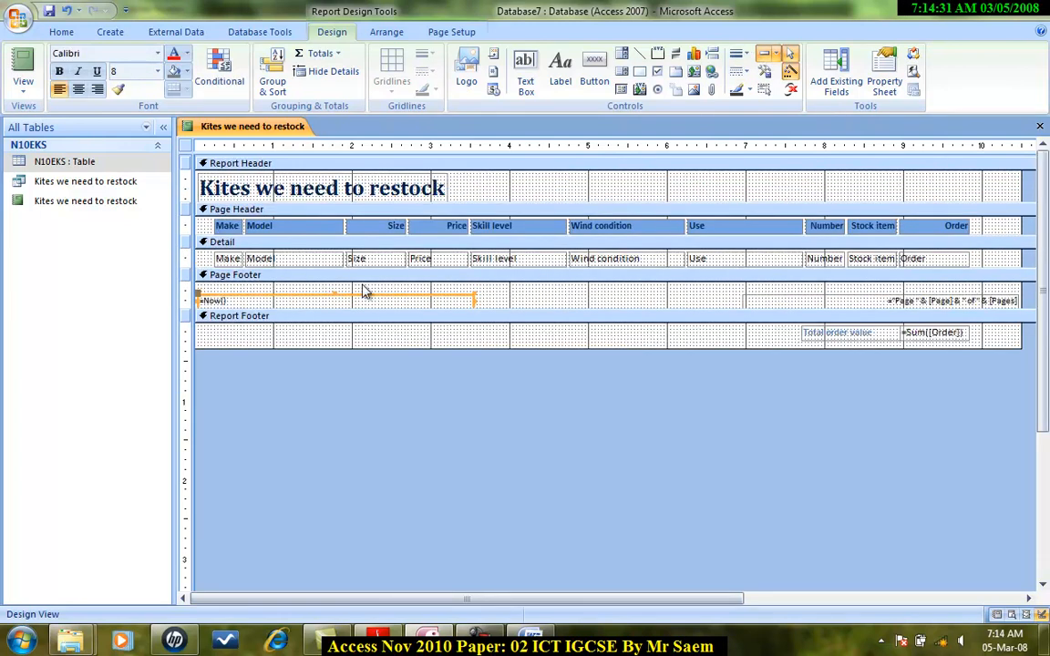
pyautogui.press('Delete')
# Add a label in the left page footer reading "Name Center Number and Cadidate Number".
pyautogui.click(560, 71)
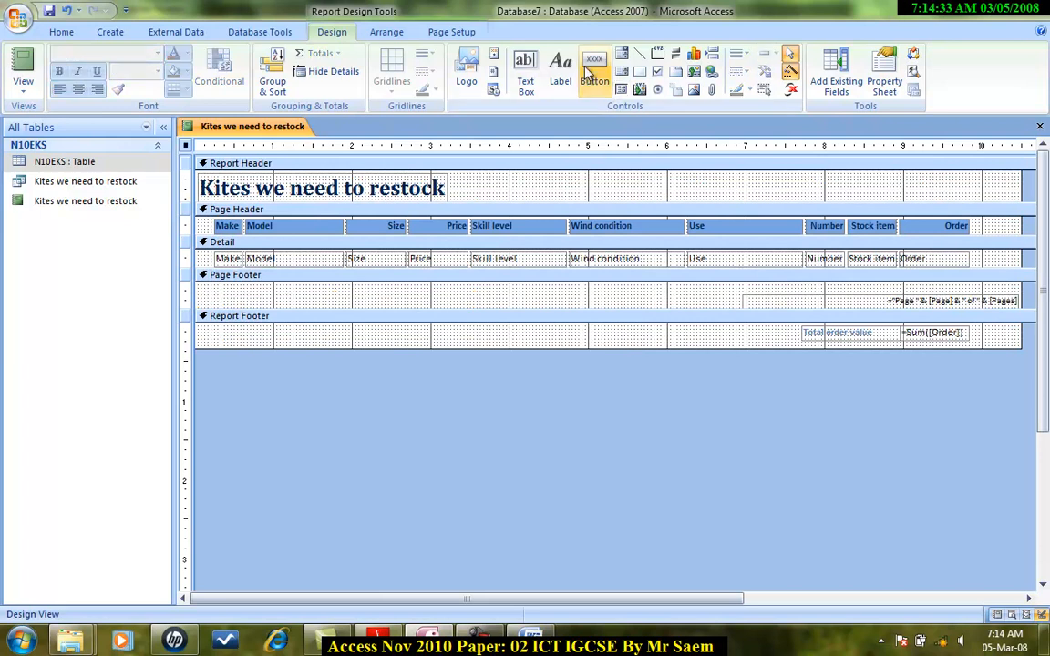
pyautogui.moveTo(215, 286); pyautogui.dragTo(546, 301)
pyautogui.write('N')
pyautogui.write('ame Center Num')
pyautogui.write('bner')
pyautogui.press('BackSpace')
pyautogui.press('BackSpace')
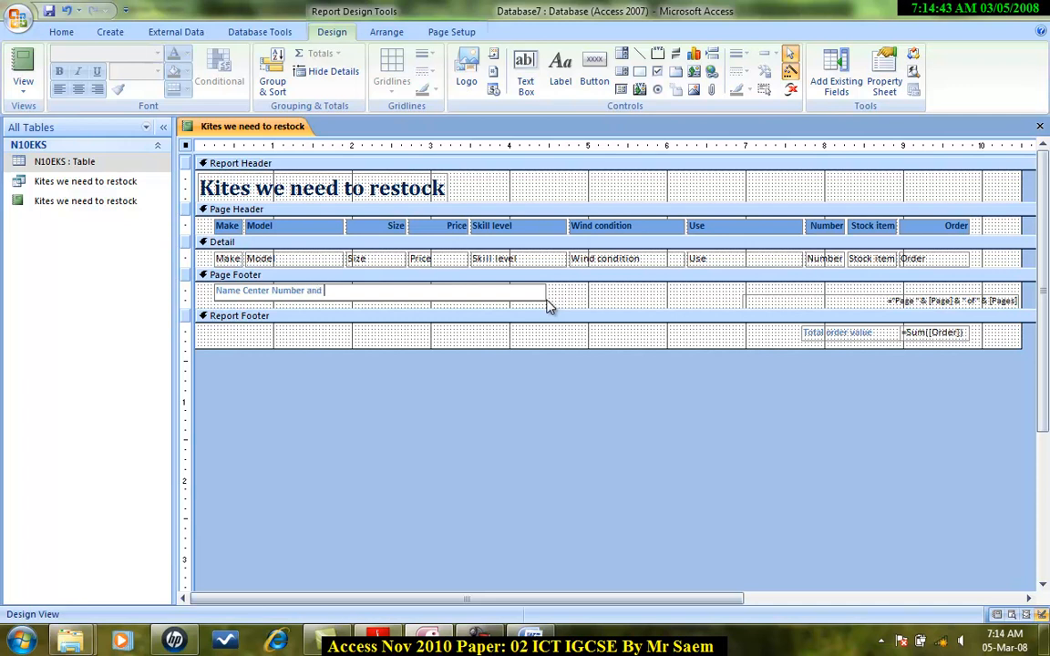
pyautogui.write('idate Numbner')
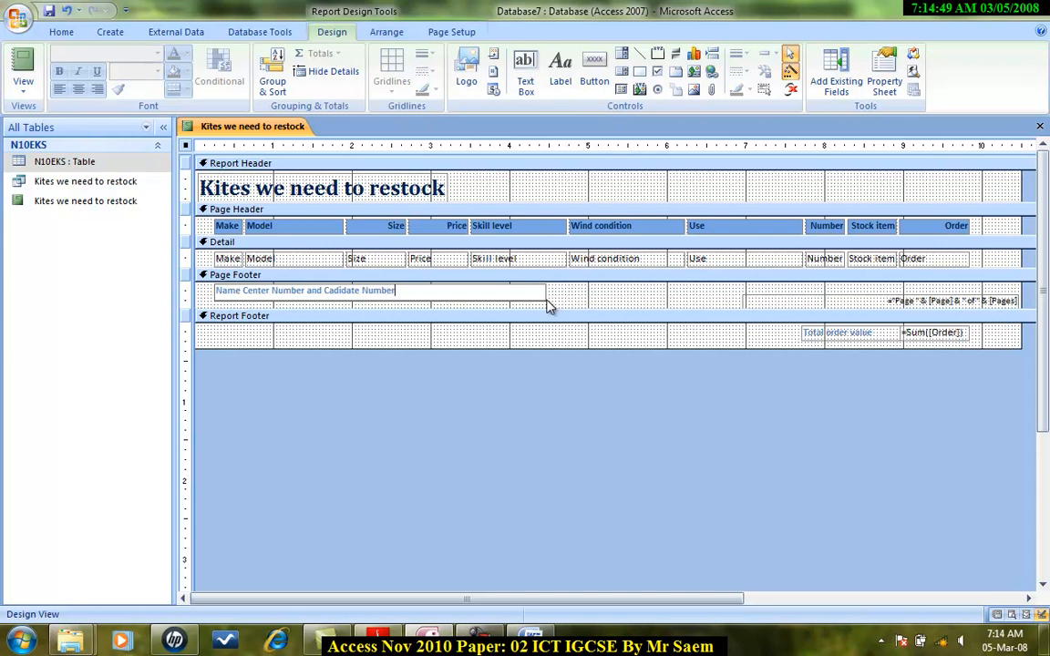
# Preview the report in Report View, then read the next tasks in the exam paper.
pyautogui.click(23, 82)
pyautogui.click(71, 118)
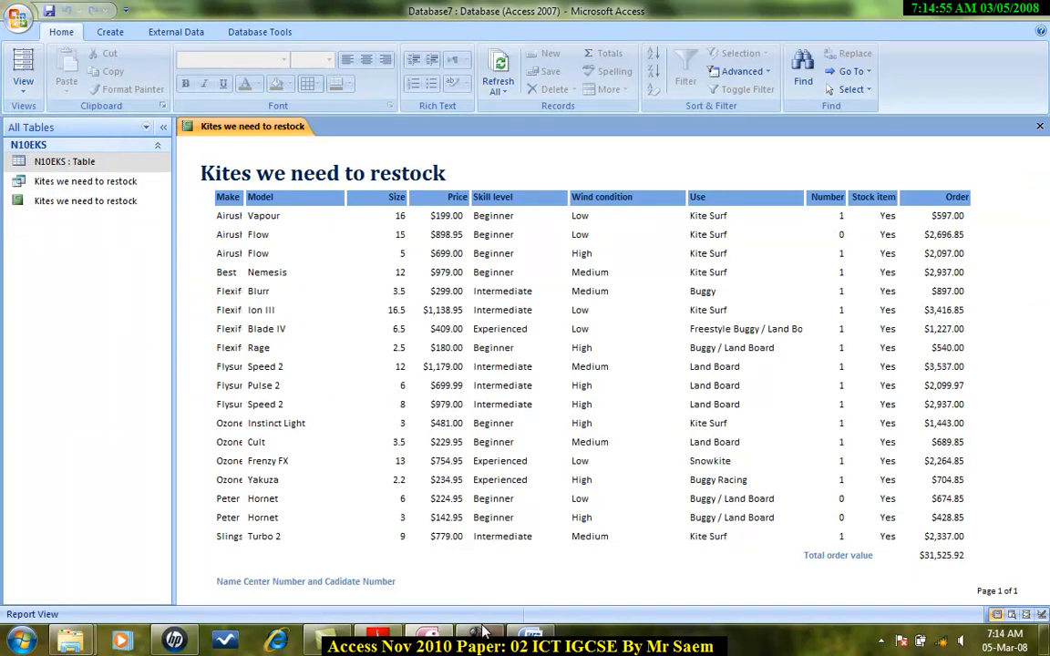
pyautogui.click(381, 641)
pyautogui.scroll(-3, 411, 453)
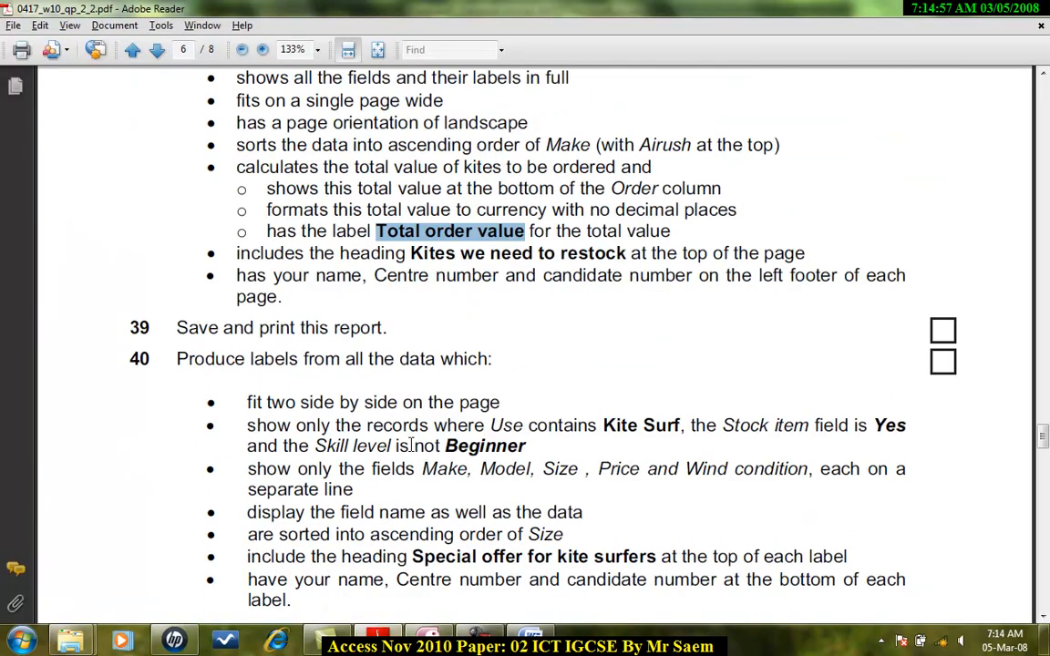